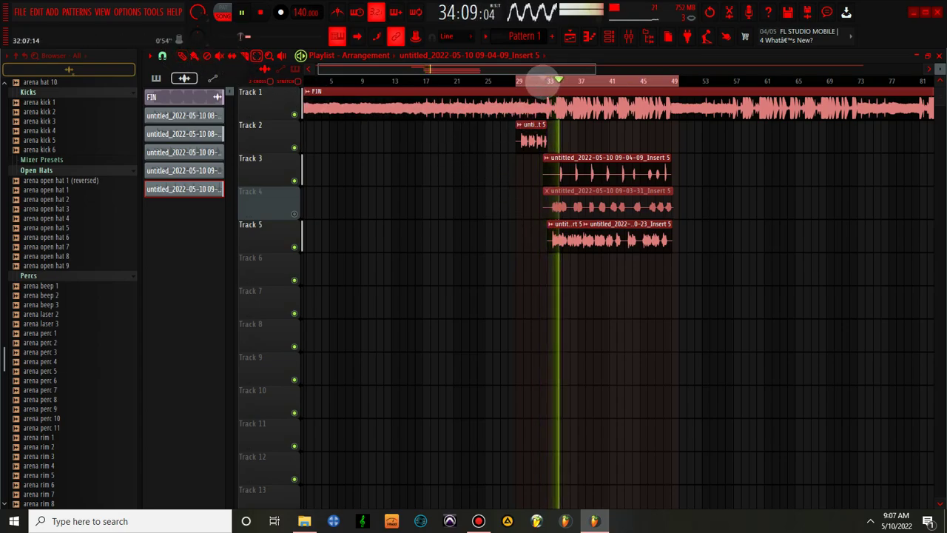
Set the playlist's loop region to span bars 33 to 49 around the vocal clips
left_click_drag(542, 82, 598, 83)
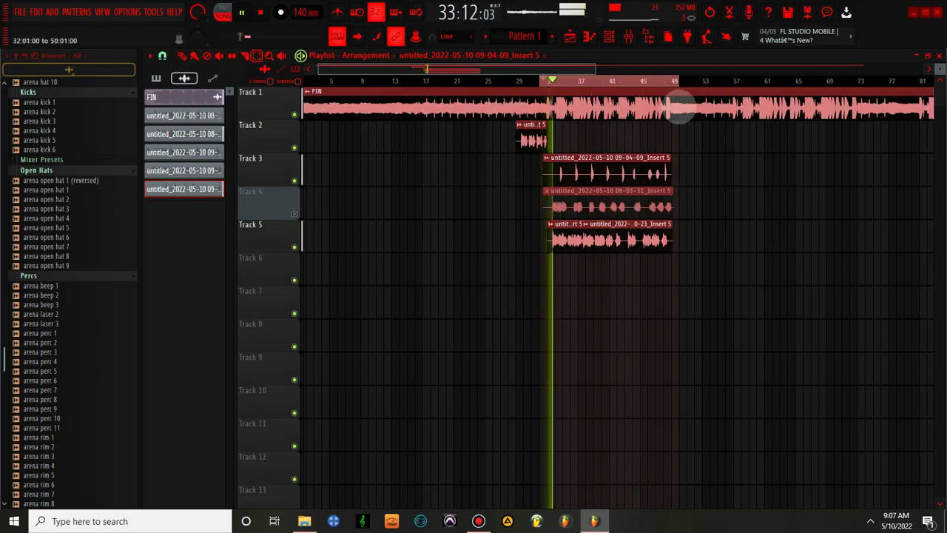
left_click_drag(318, 68, 429, 69)
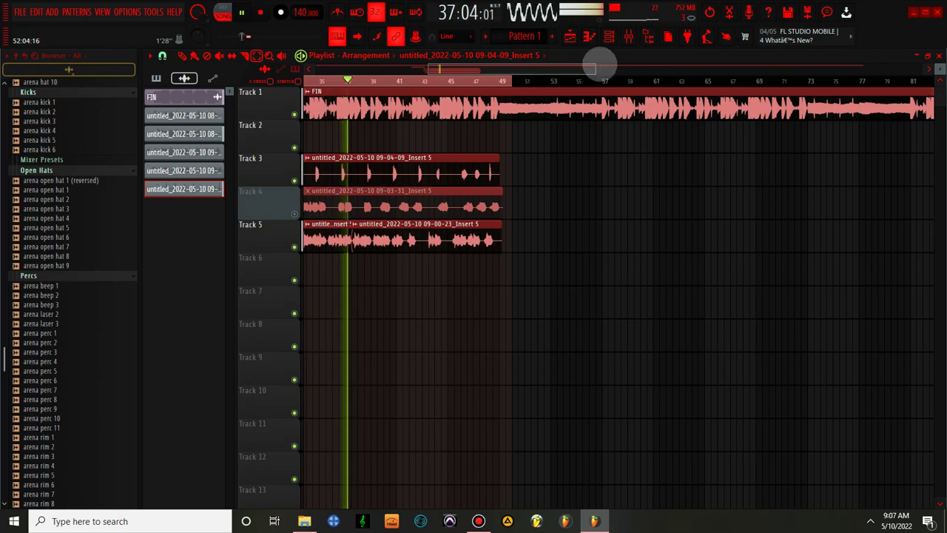
left_click_drag(594, 66, 527, 70)
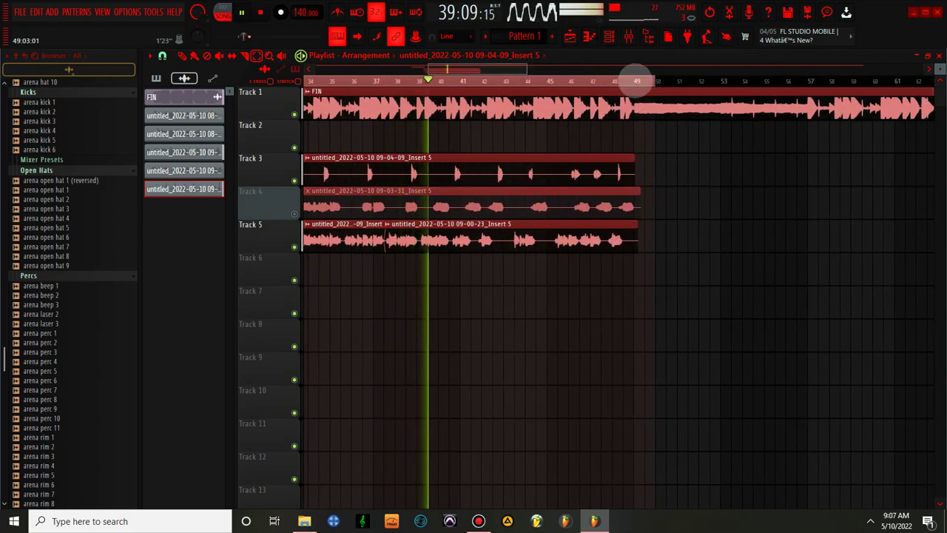
left_click(637, 79)
left_click_drag(636, 80, 462, 111)
Move the 09-00-23 vocal clip from Track 5 down to Track 6 and unmute Track 4
left_click_drag(402, 70, 454, 71)
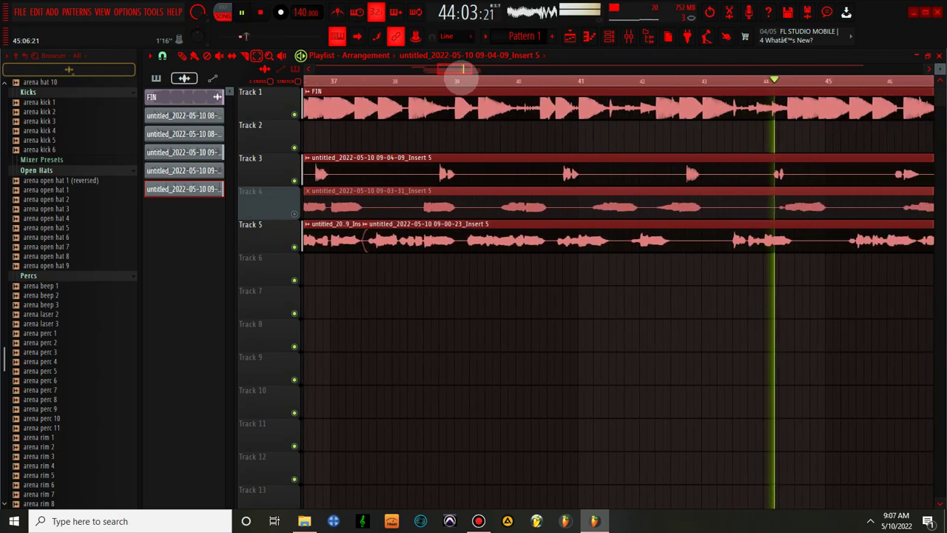
left_click_drag(469, 233, 486, 283)
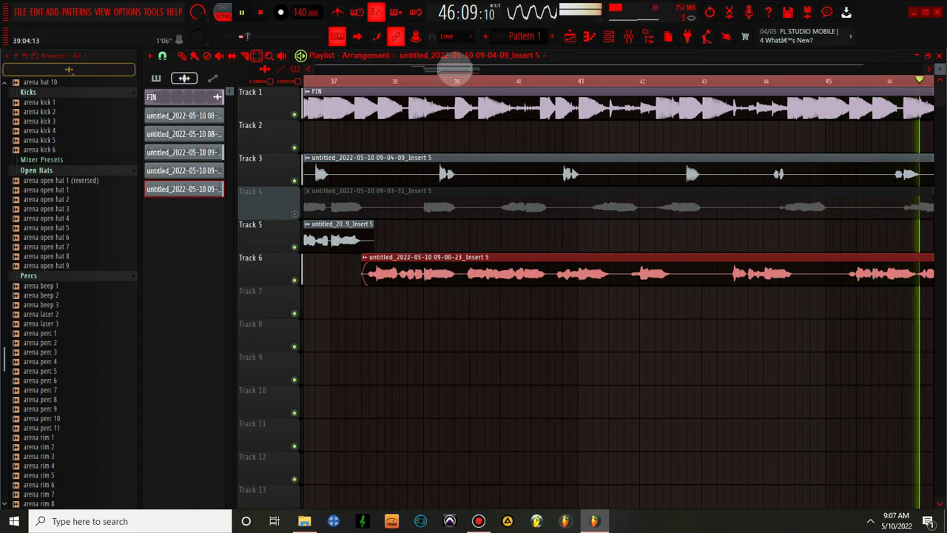
mouse_move(455, 70)
left_mouse_down()
mouse_move(431, 74)
mouse_move(447, 83)
left_mouse_up()
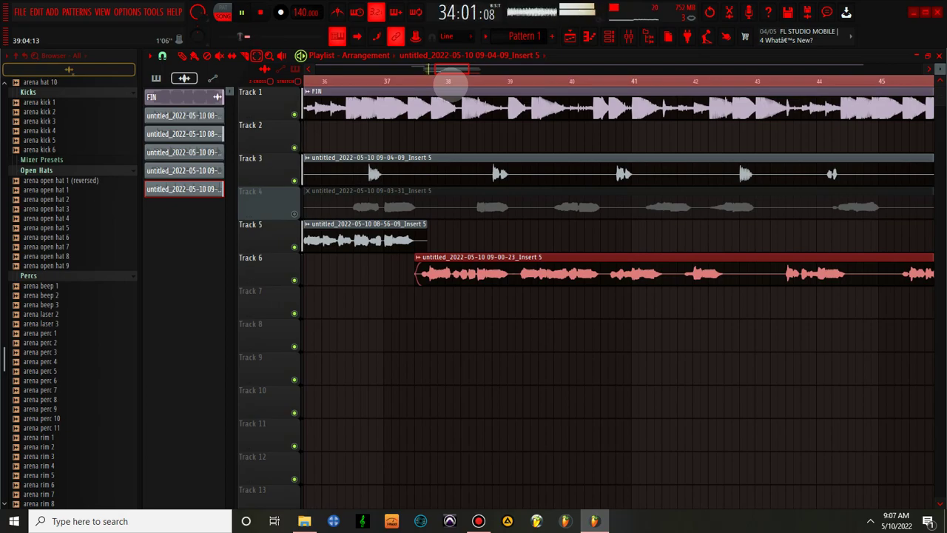
mouse_move(448, 84)
left_mouse_down()
mouse_move(437, 74)
mouse_move(444, 78)
left_mouse_up()
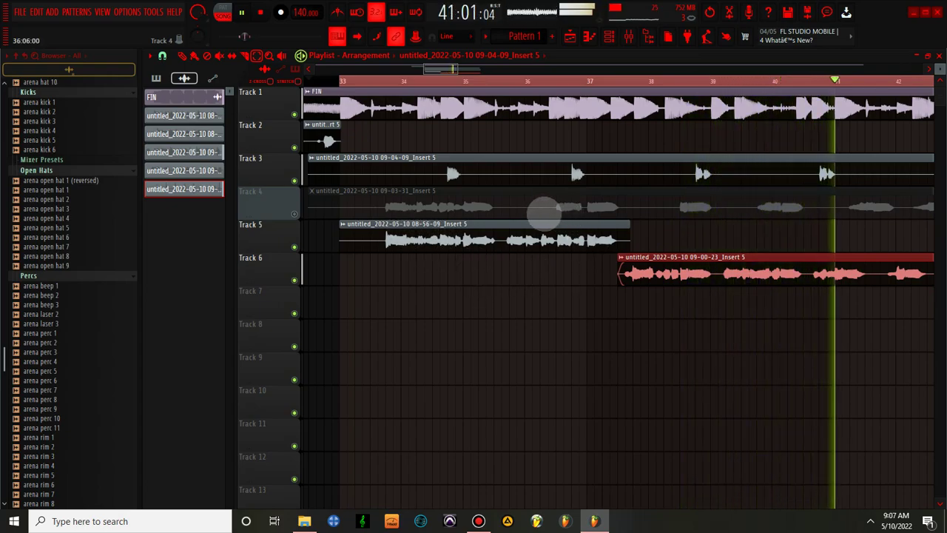
left_click(295, 213)
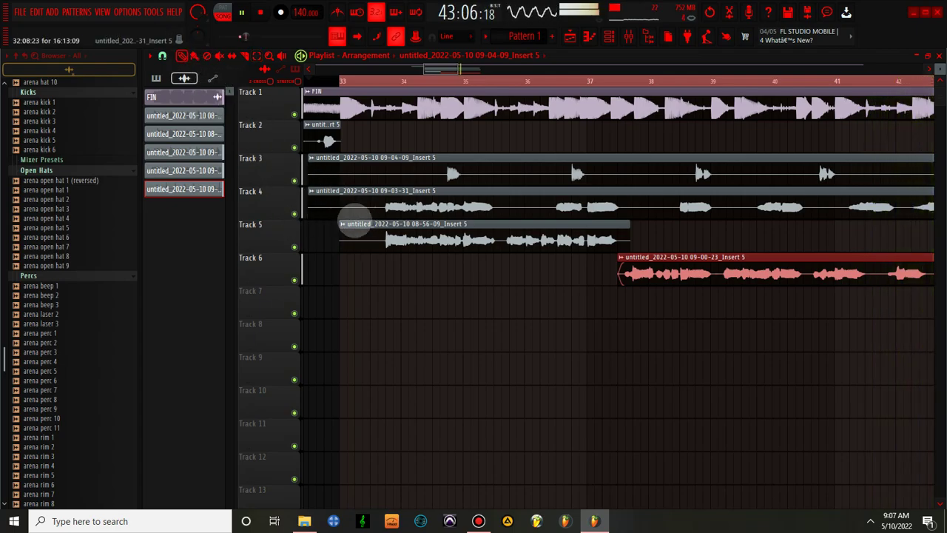
Check the Track 4 clip's sample settings and set the Track 5 vocal clip's declicking mode to Crossfade (bleeding)
double_click(404, 212)
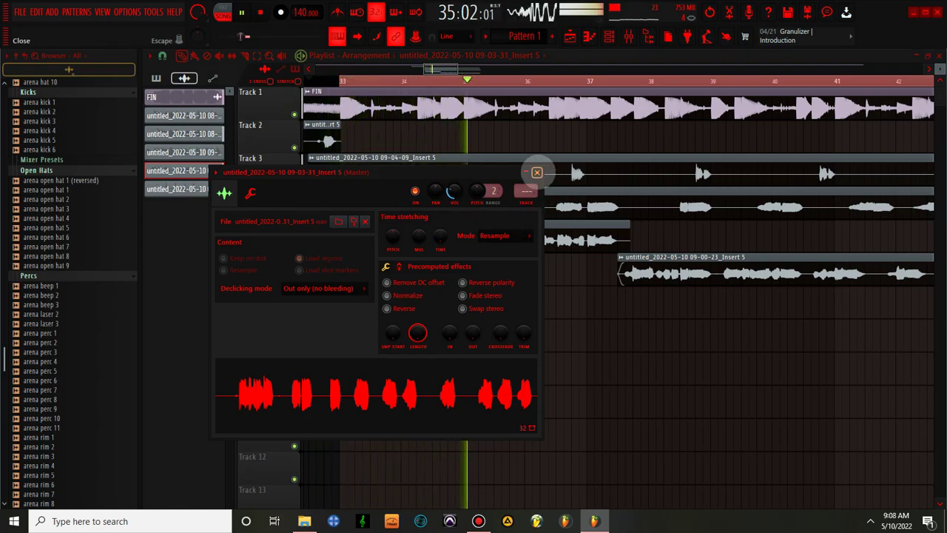
left_click(537, 173)
double_click(461, 239)
left_click(379, 318)
left_click(348, 387)
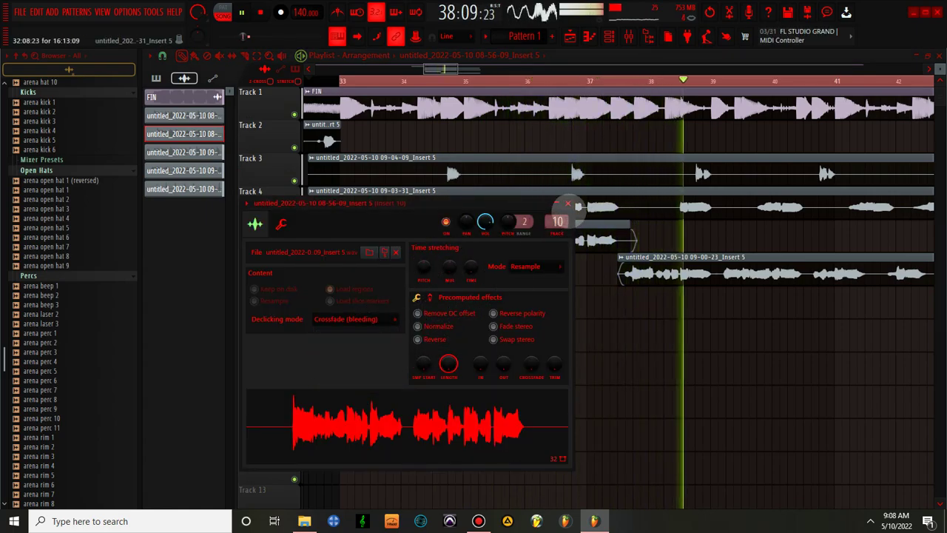
left_click(448, 70)
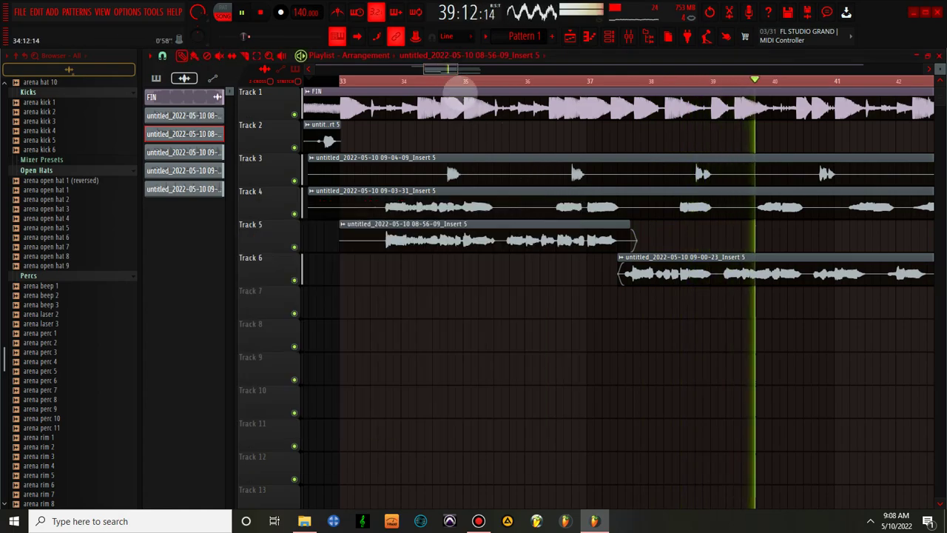
mouse_move(340, 238)
left_mouse_down()
mouse_move(365, 249)
mouse_move(343, 244)
left_mouse_up()
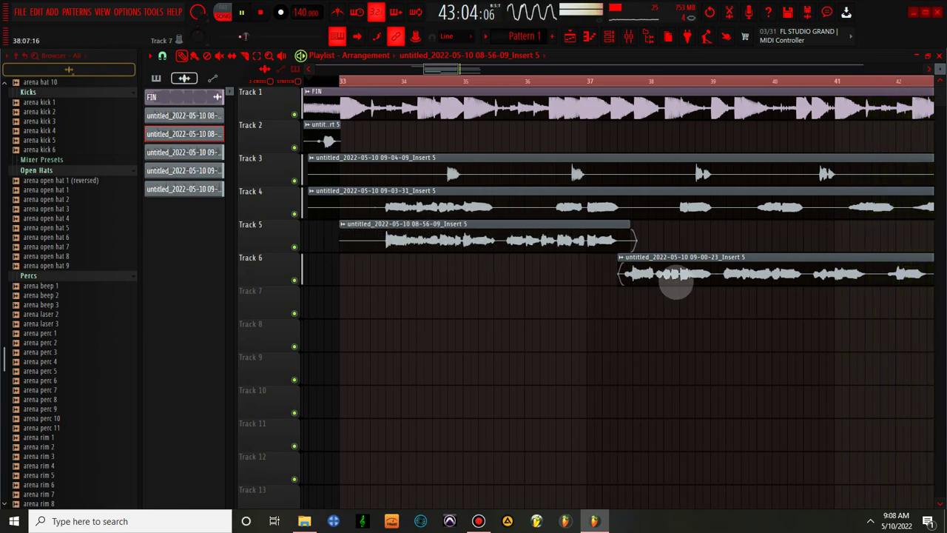
Load the Mic Mod effect into the first effect slot of mixer Insert 10
left_click(627, 39)
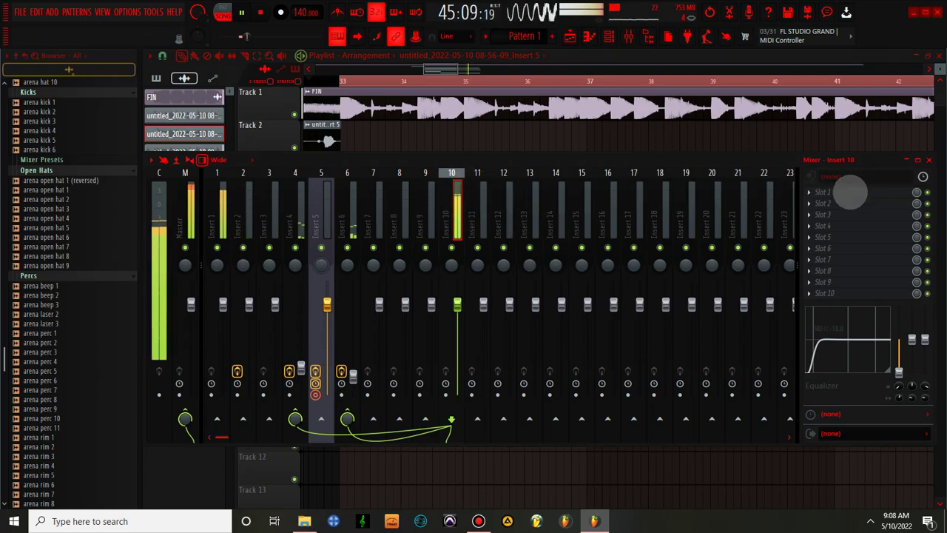
left_click(848, 194)
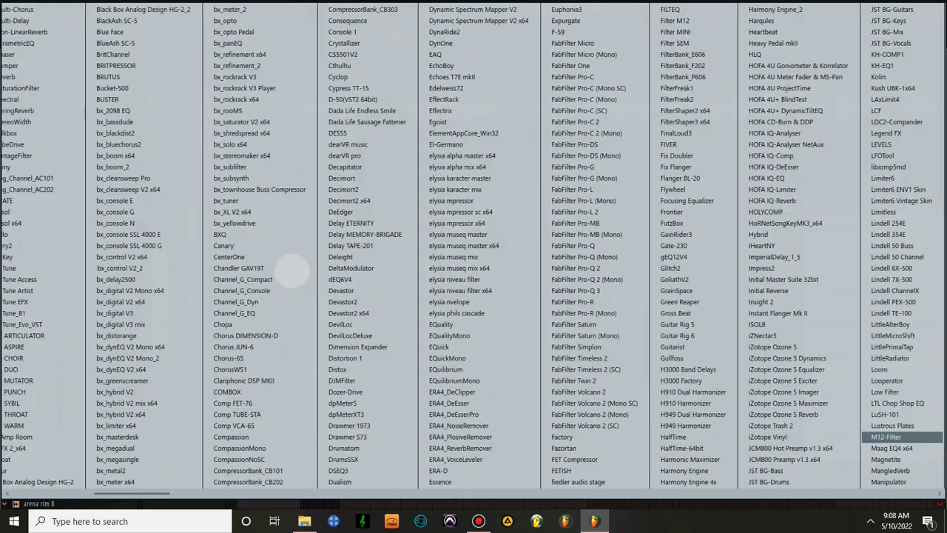
scroll(888, 377, "down", 3)
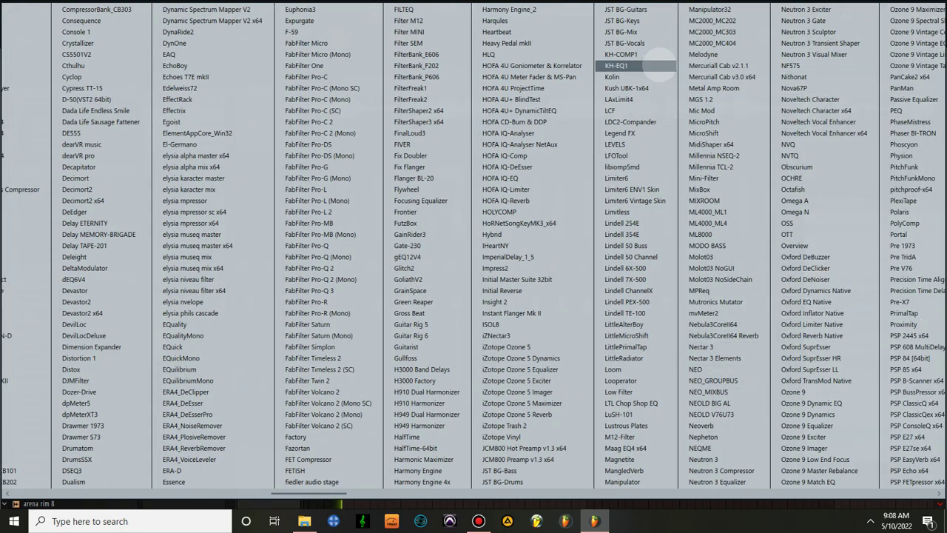
left_click(702, 110)
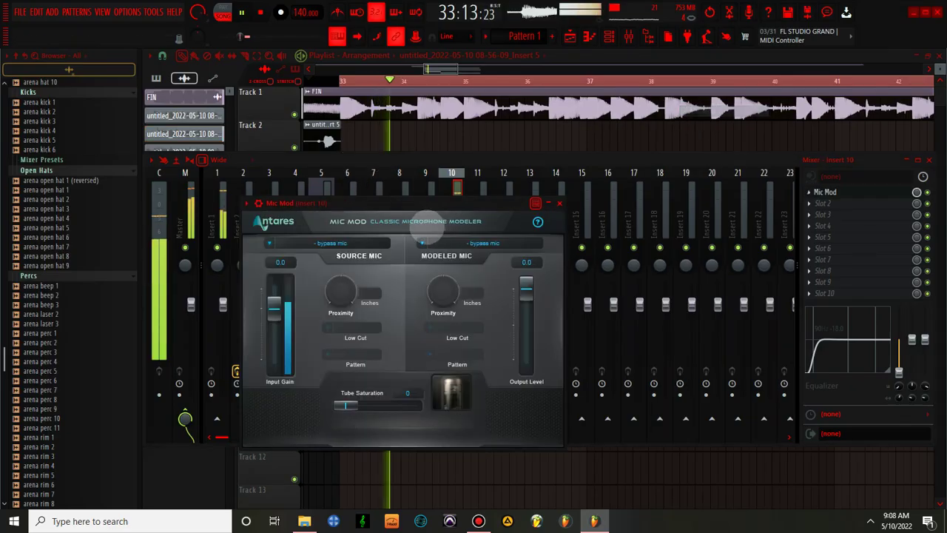
Set Mic Mod's source mic to AKG Perception 120, modeled mic to Rode NT1 and tube saturation to 20
left_click(359, 244)
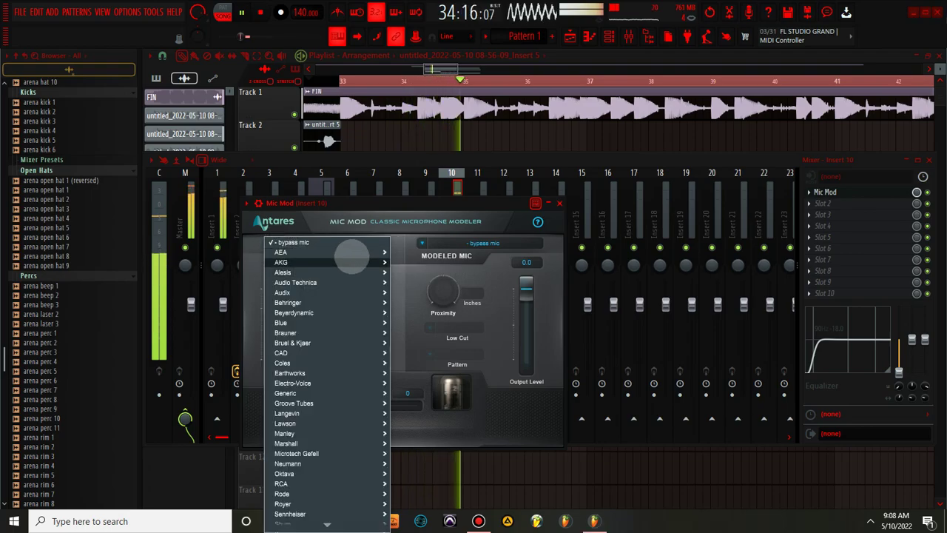
mouse_move(362, 263)
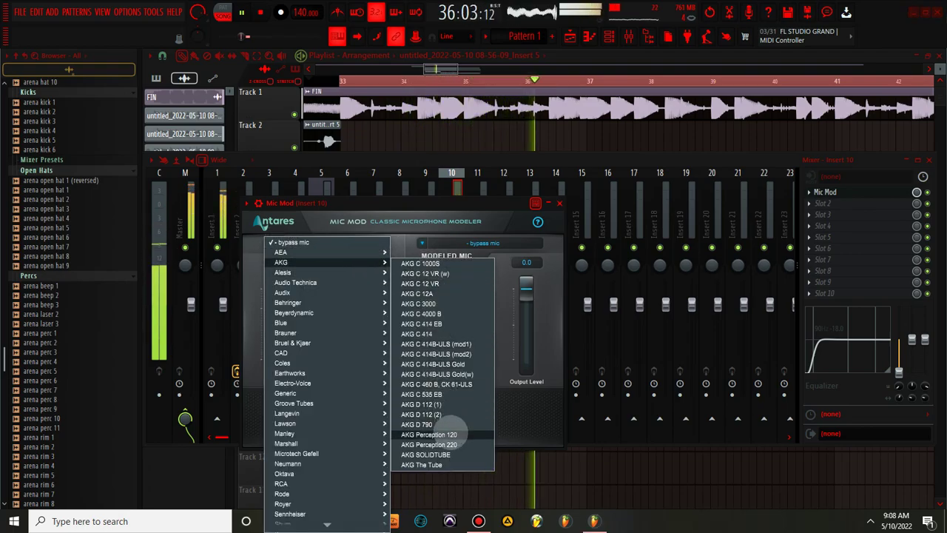
left_click(453, 433)
left_click(425, 244)
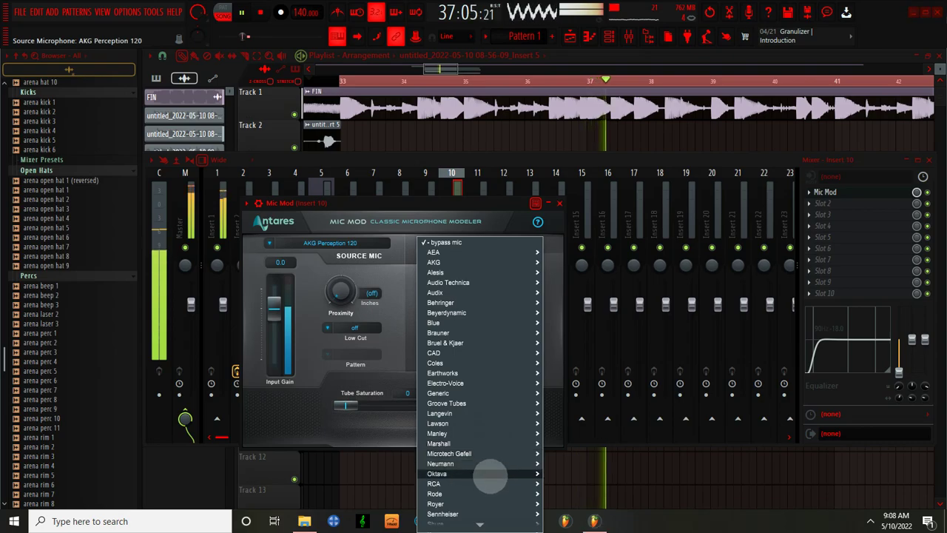
mouse_move(491, 494)
left_click(568, 463)
left_click_drag(346, 405, 373, 410)
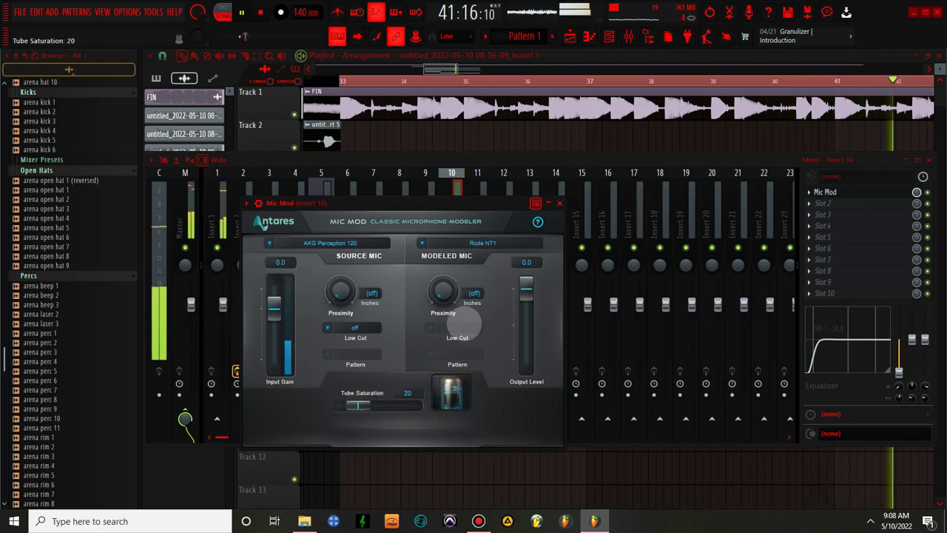
left_click(560, 203)
Add Antresol to Insert 10's second effect slot and set its FX amount to 90/10% dry/wet
left_click(822, 203)
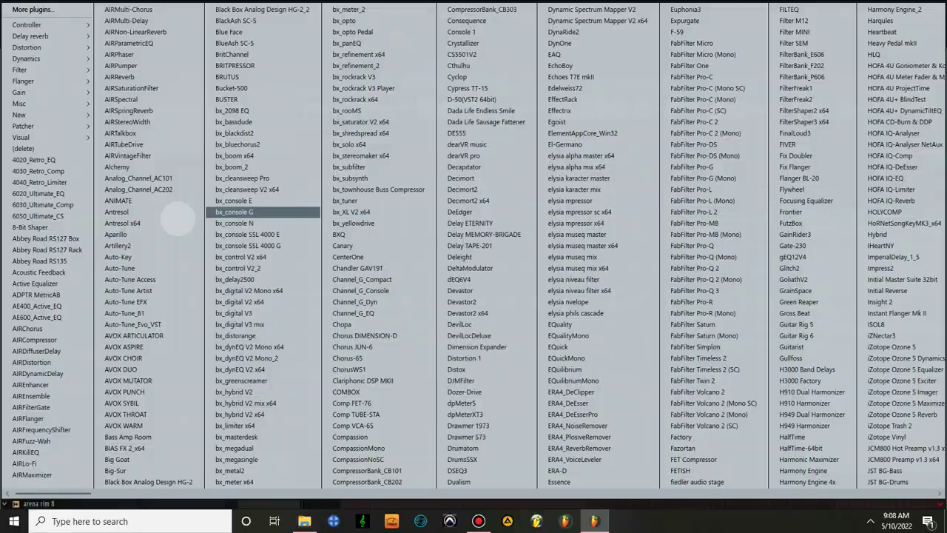
left_click(118, 211)
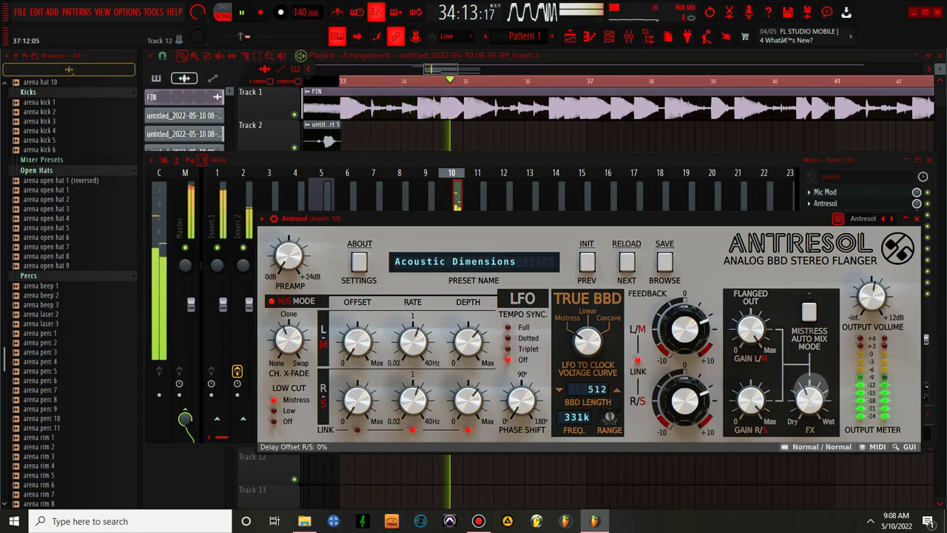
scroll(810, 431, "up", 3)
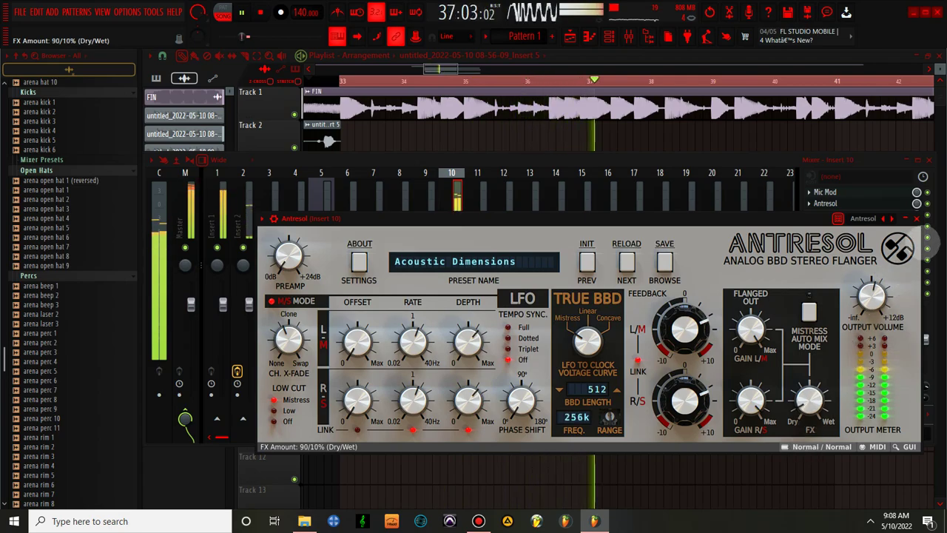
left_click(917, 218)
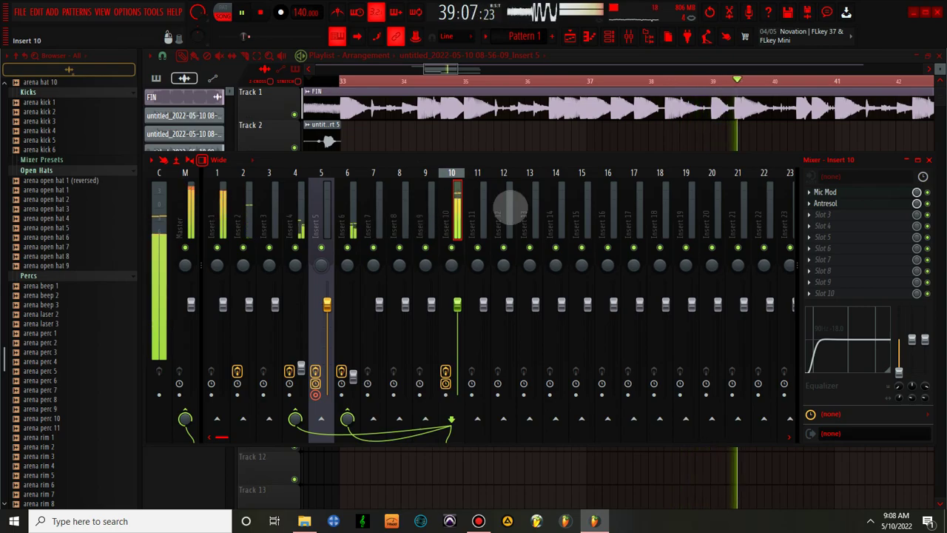
Add AIRChorus to Insert 10's third effect slot using the 02 Riches preset with a 10% mix
left_click(822, 214)
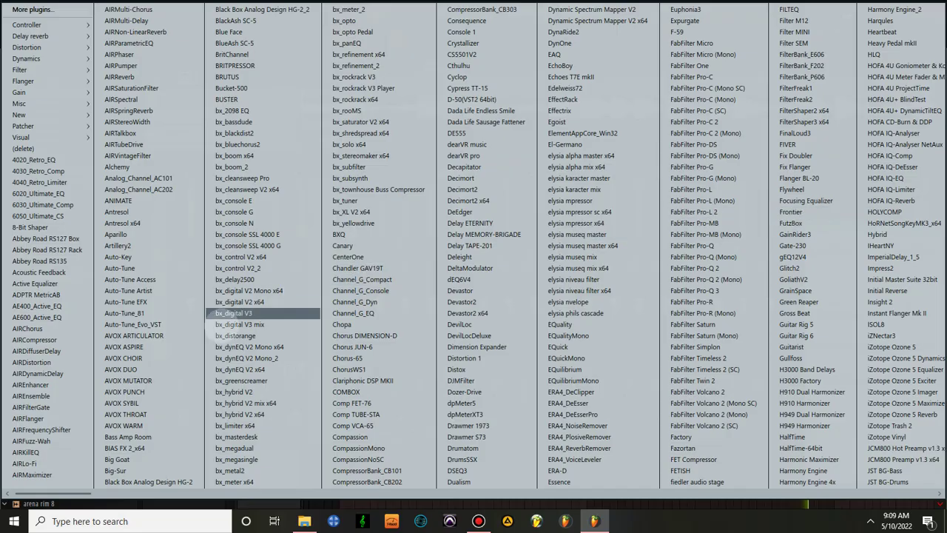
left_click(45, 328)
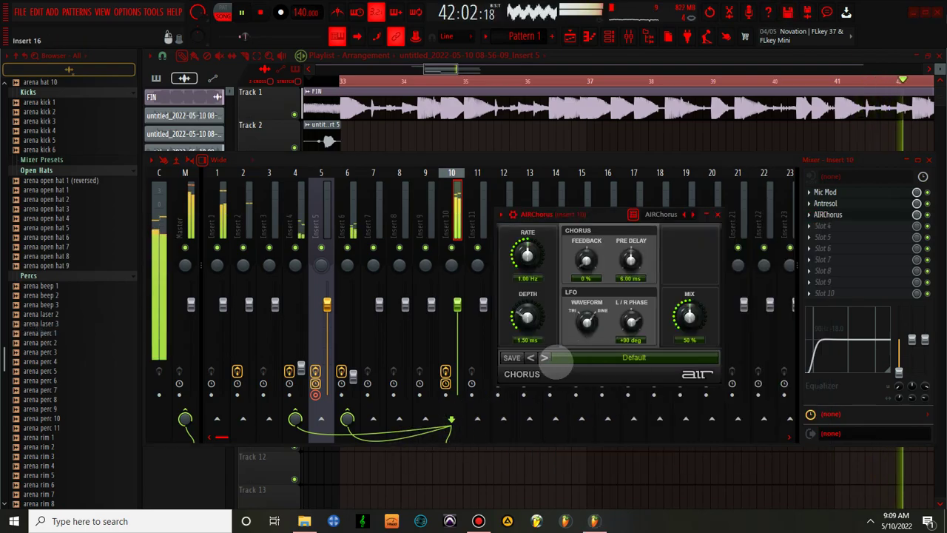
left_click(543, 358)
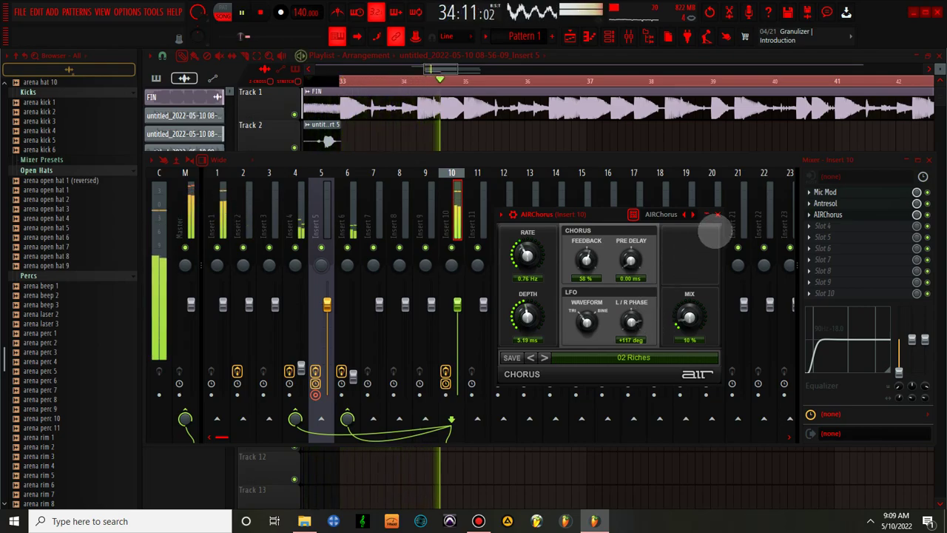
left_click(717, 214)
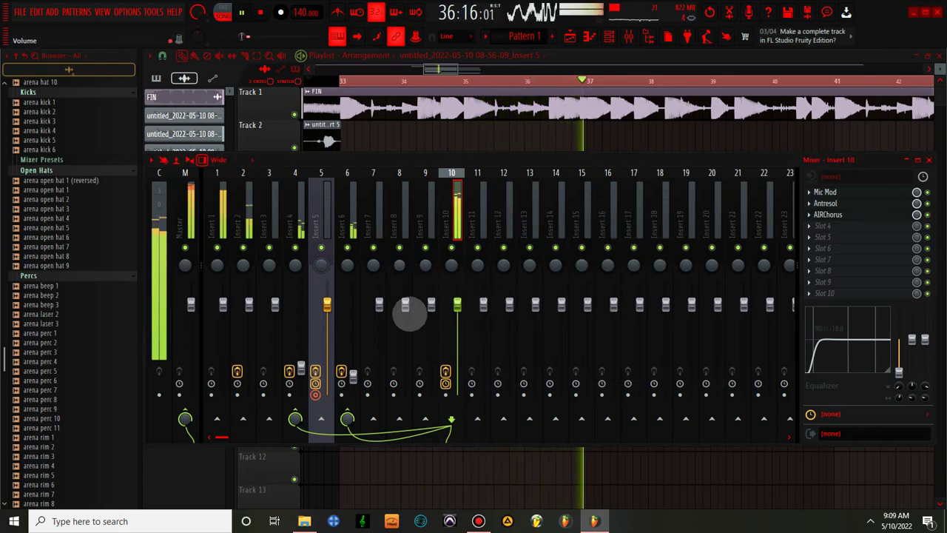
Set the volume of Insert 6, the ValhallaVintageVerb channel, to 0.20 and reselect Insert 10
left_click(354, 378)
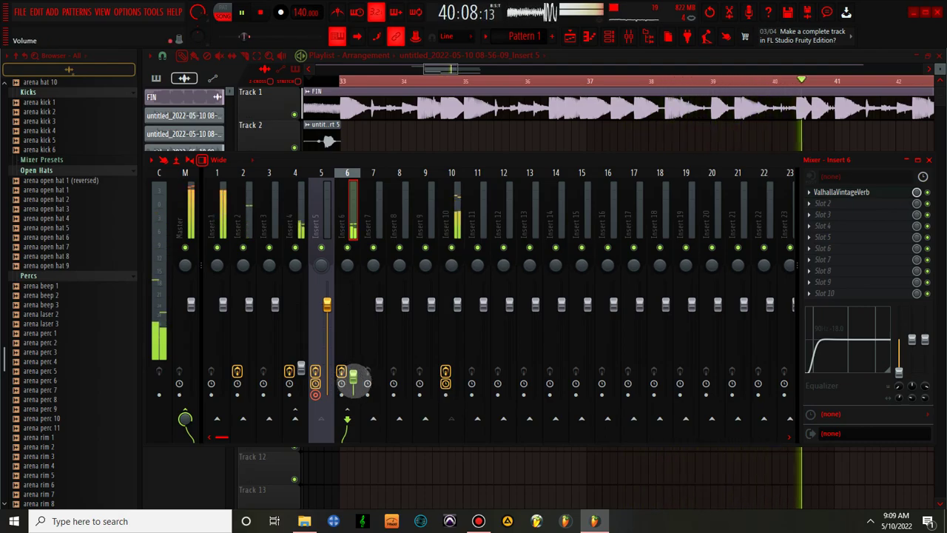
right_click(353, 378)
right_click(354, 379)
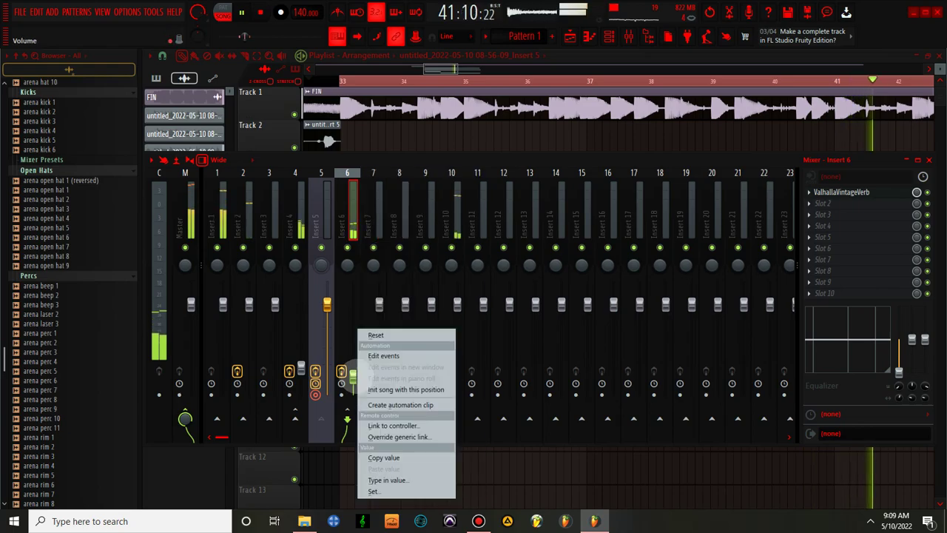
left_click(393, 479)
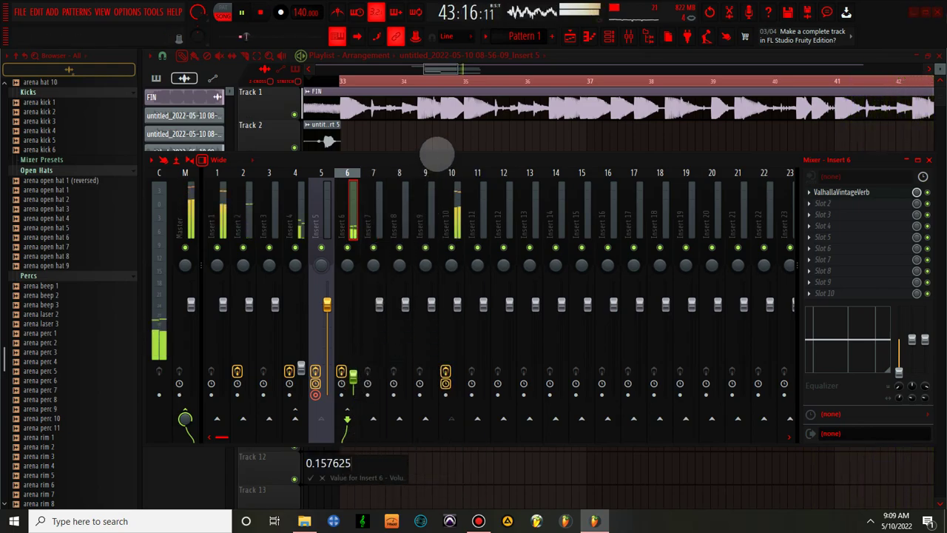
key("BackSpace")
key("BackSpace")
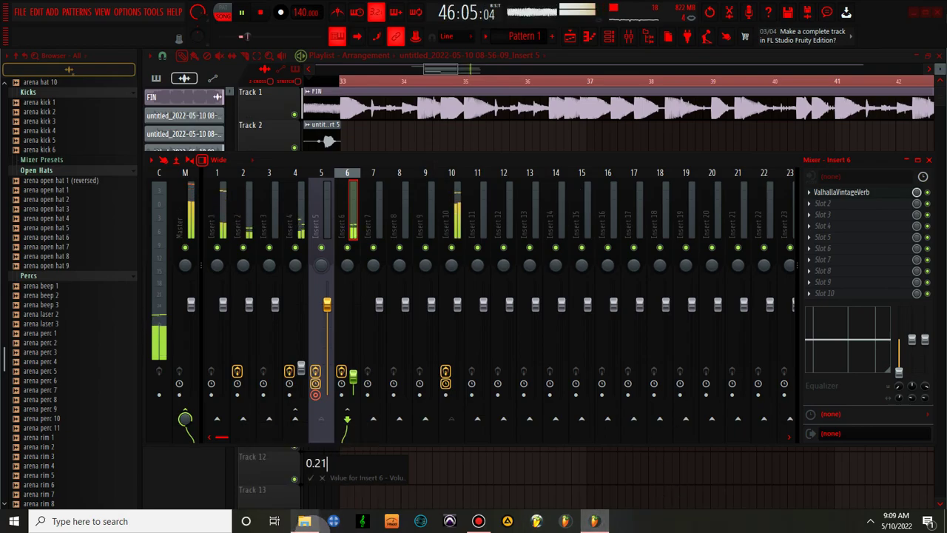
mouse_move(304, 521)
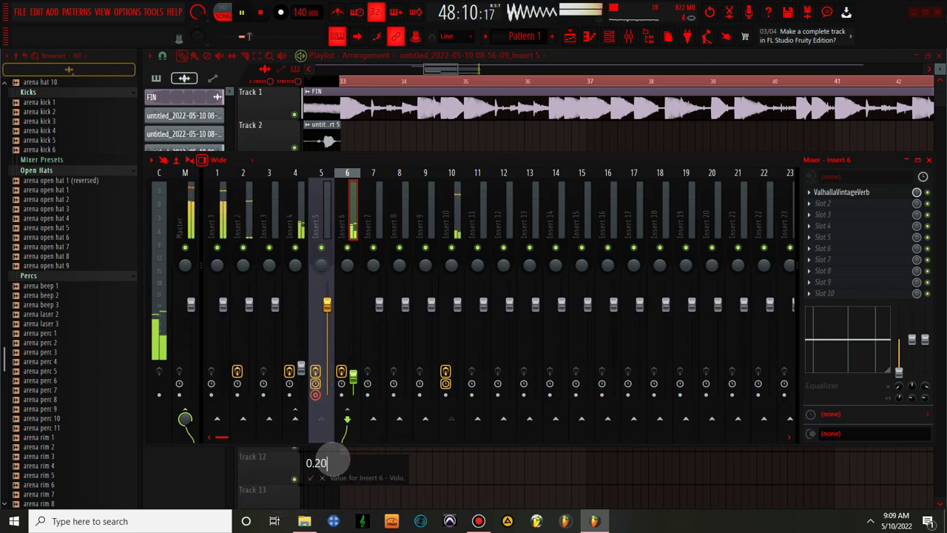
left_click(333, 460)
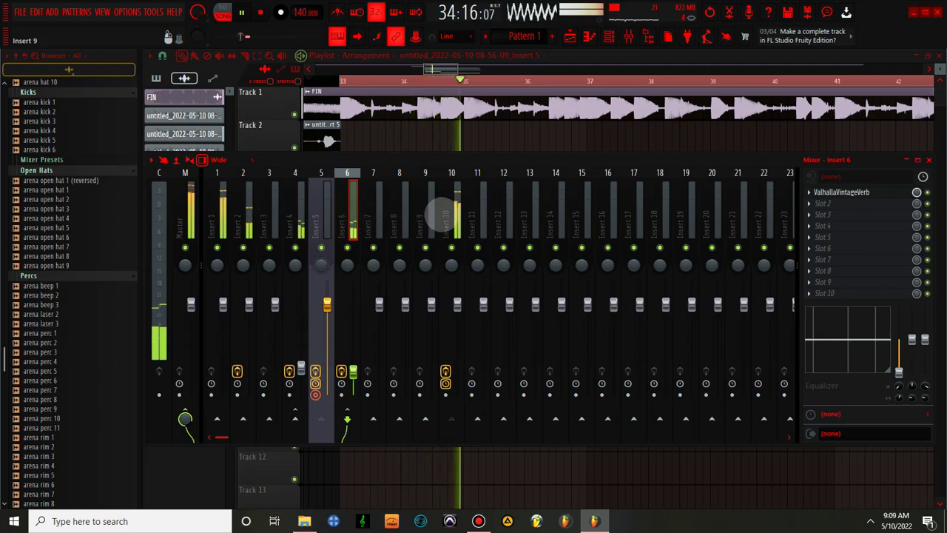
left_click(455, 193)
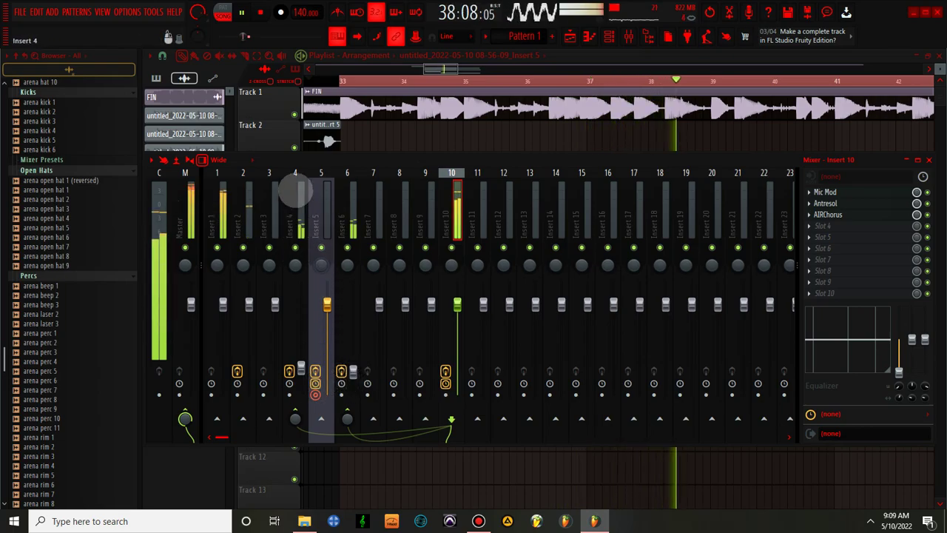
Inspect the H-Delay settings inside Insert 4's StudioRack Stereo, closing the plugin windows when done
left_click(299, 198)
left_click(864, 192)
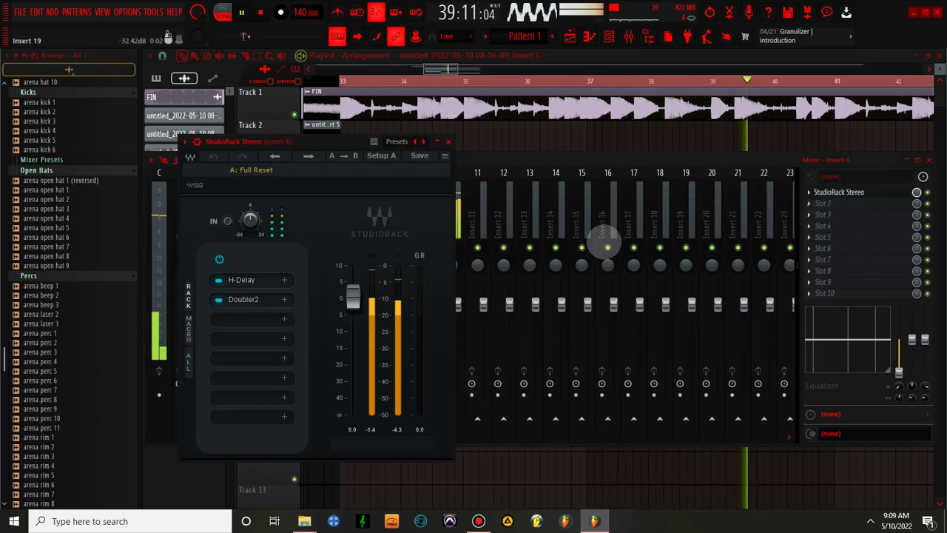
left_click(259, 280)
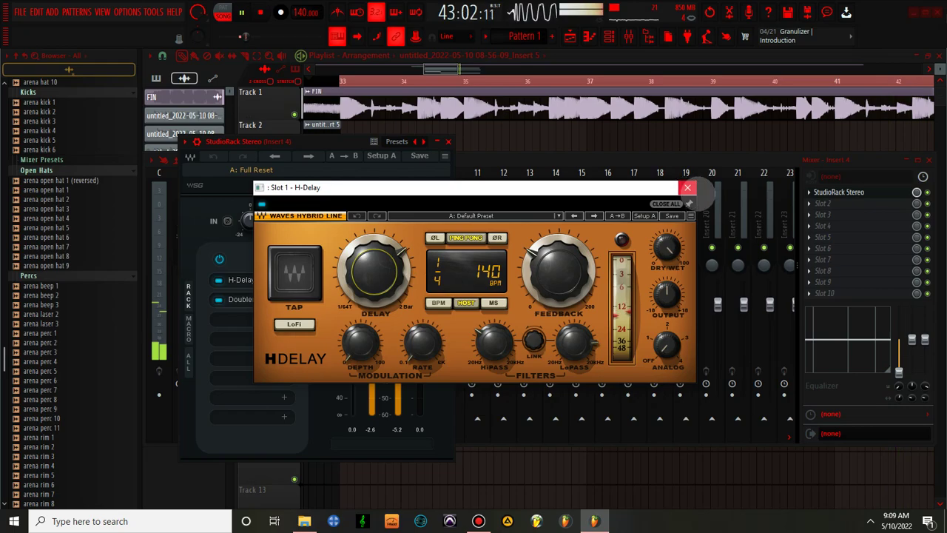
left_click(688, 187)
left_click(448, 141)
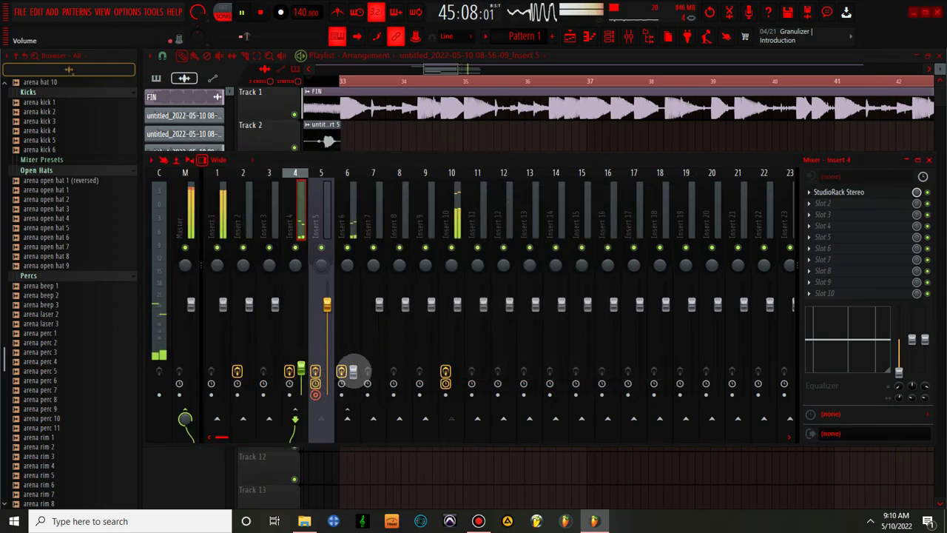
Enter an exact volume of 0.20 for Insert 6
right_click(353, 372)
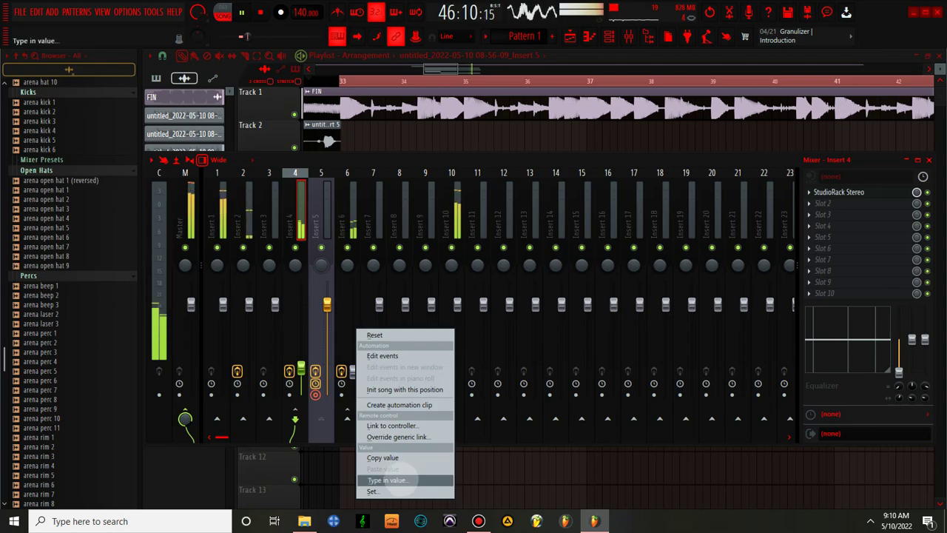
left_click(406, 481)
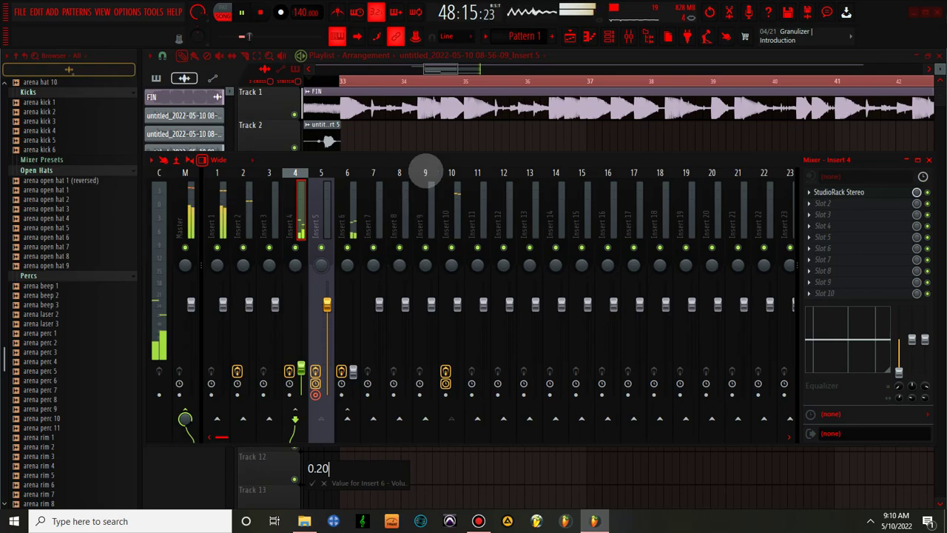
type("0.20")
key("Return")
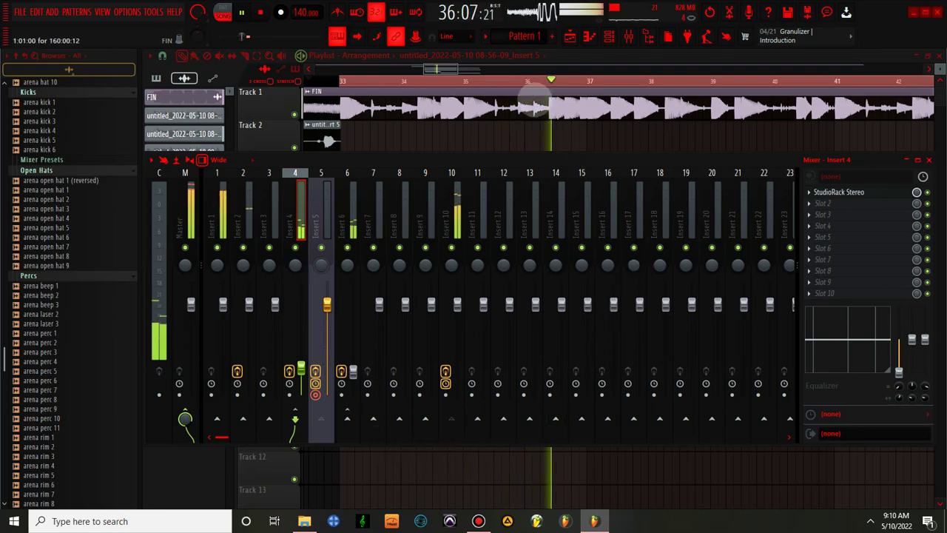
key("F9")
scroll(508, 74, "down", 3)
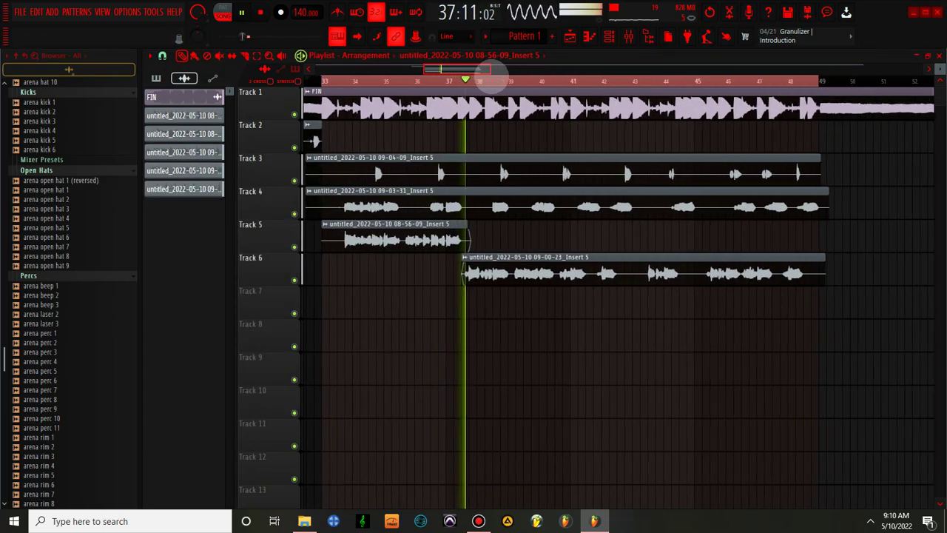
scroll(490, 77, "up", 3)
scroll(489, 95, "down", 3)
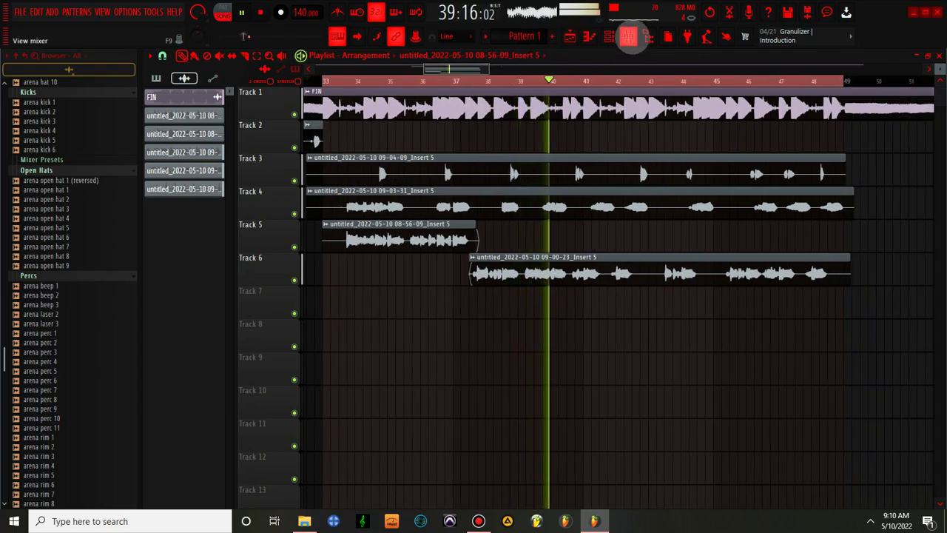
key("F9")
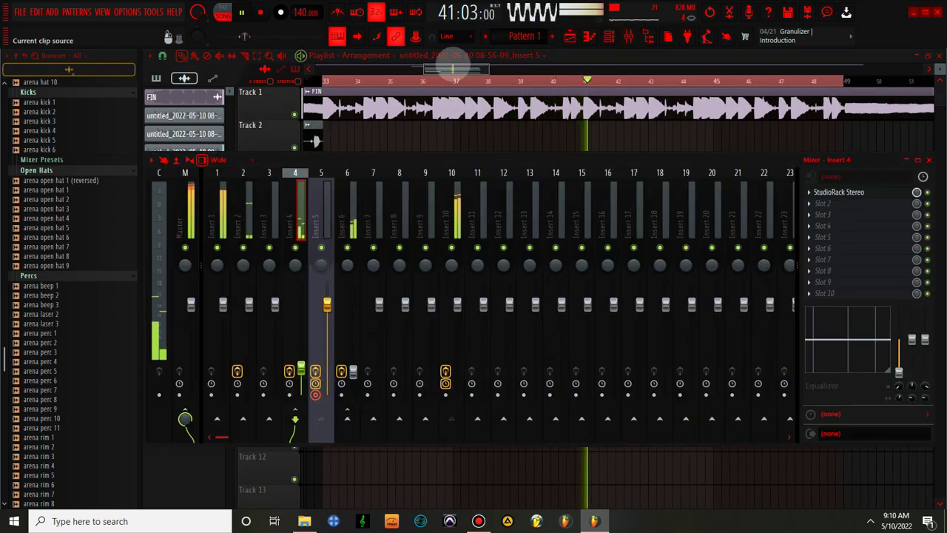
Add Chorus JUN-6 to Insert 10's fourth effect slot using the Deep Chorus Mono preset with a 10% mix
left_click(454, 200)
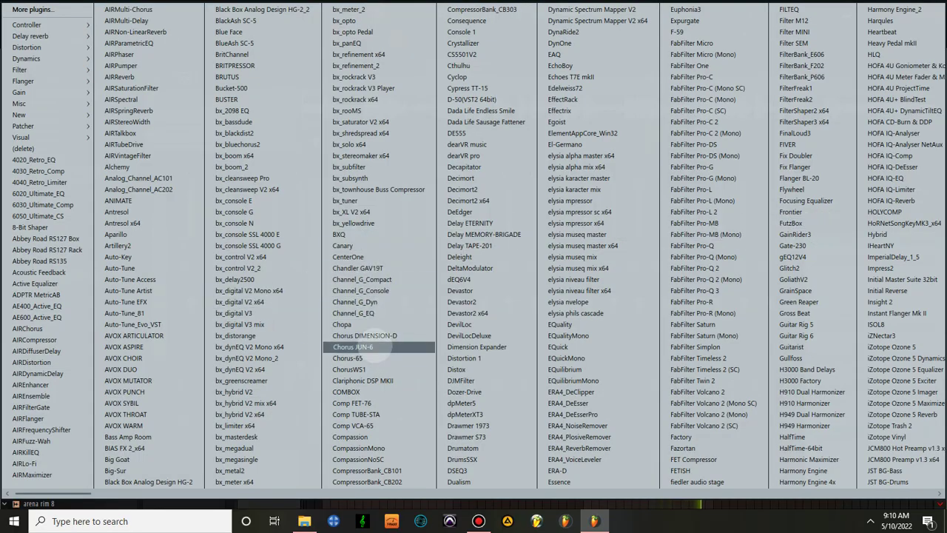
left_click(370, 346)
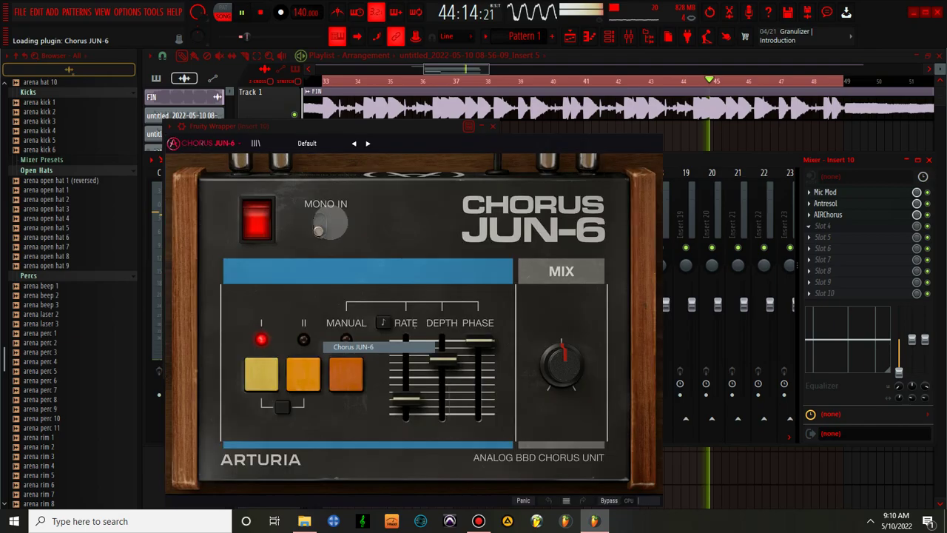
left_click(368, 144)
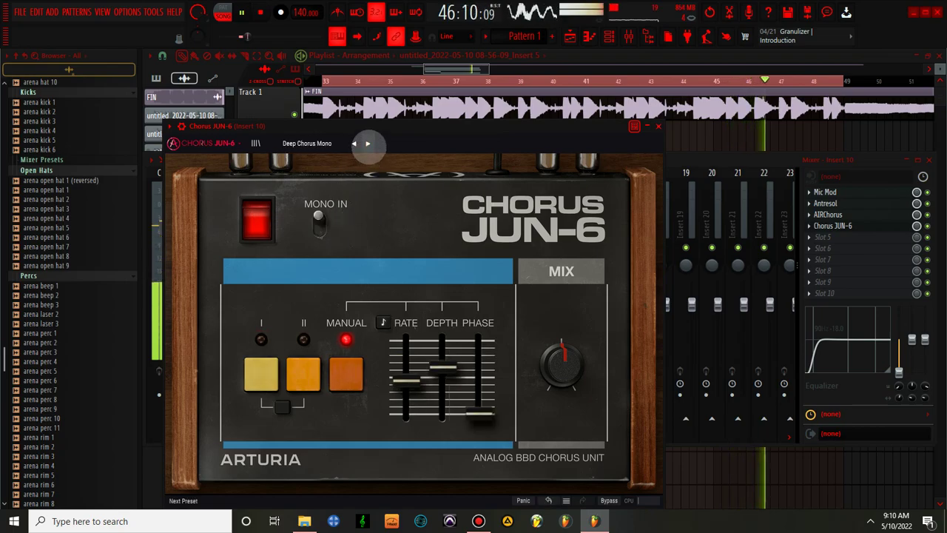
left_click_drag(561, 361, 561, 379)
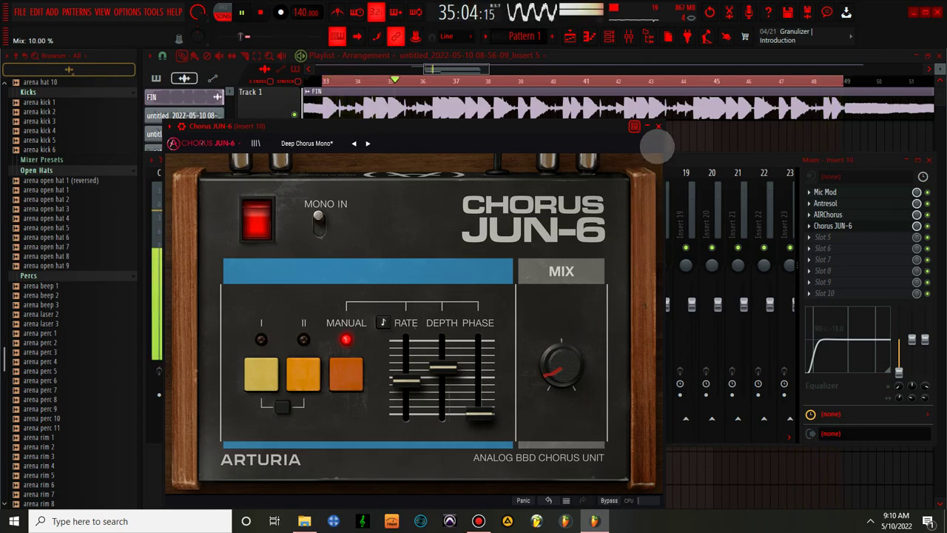
left_click(658, 125)
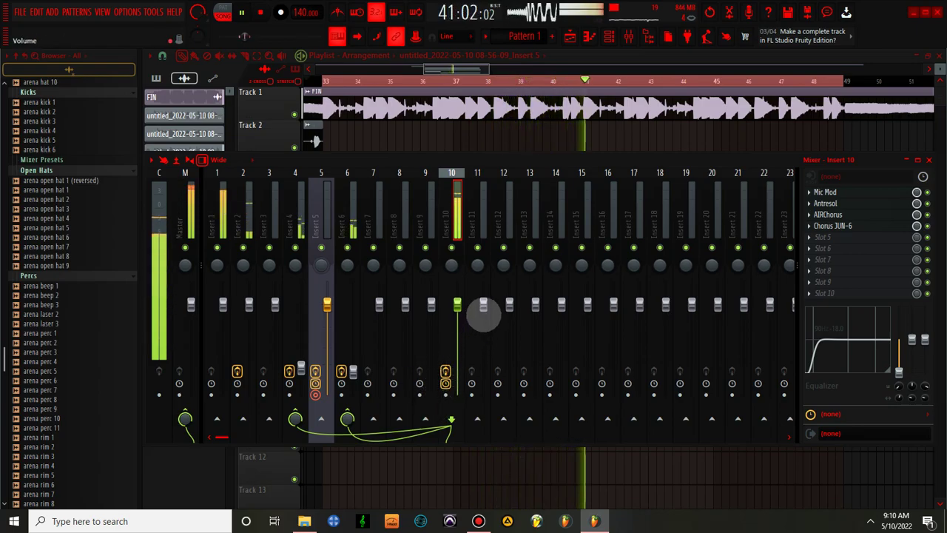
Route the vocal clip on playlist Track 4 (09-03-31) to mixer insert 3
left_click_drag(489, 69, 508, 87)
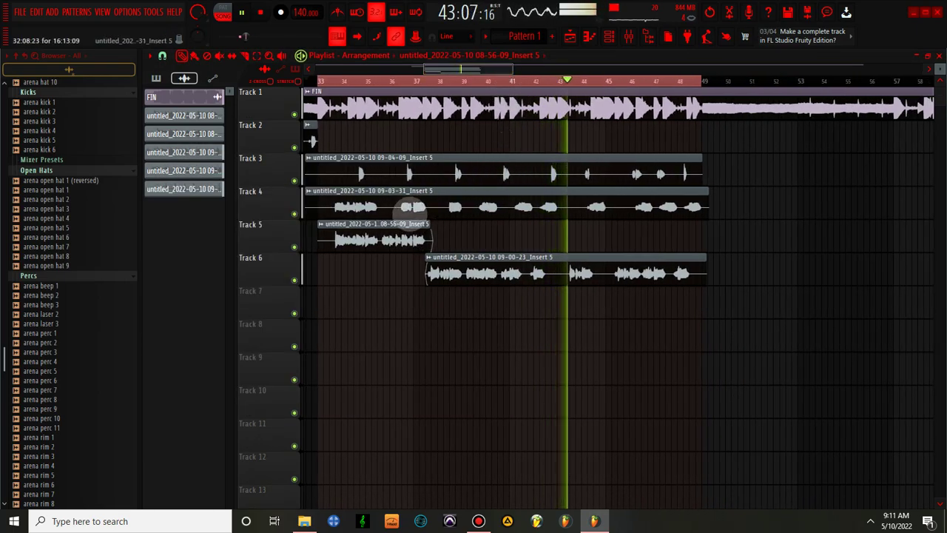
double_click(414, 201)
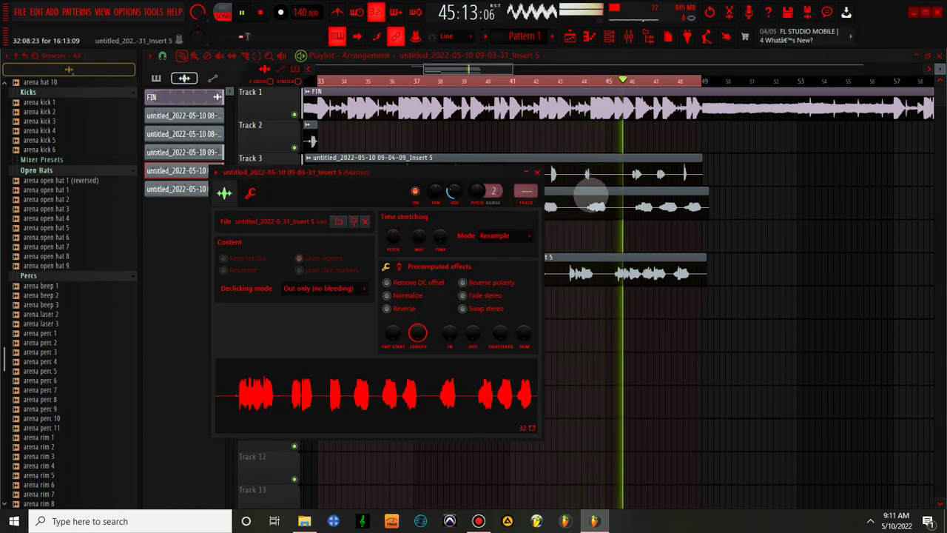
left_click(526, 197)
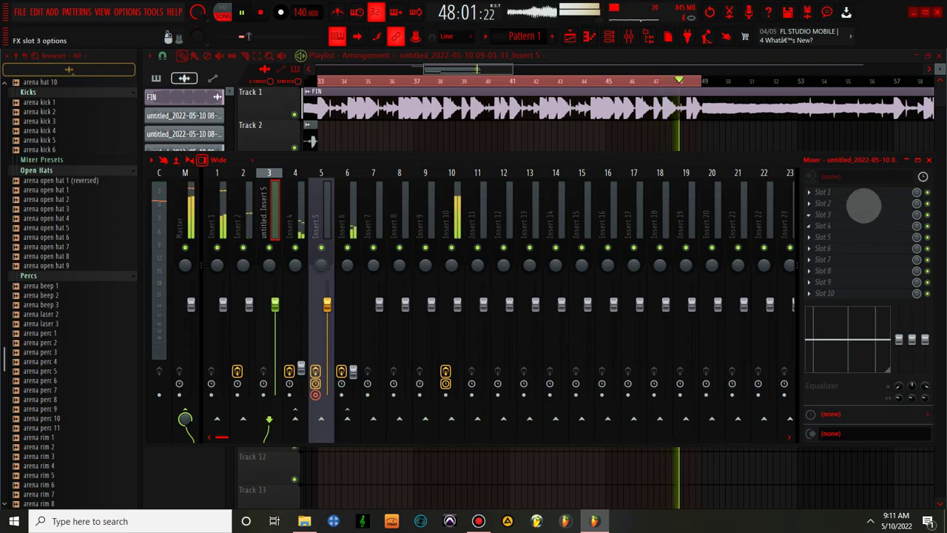
Add AIRChorus to mixer insert 3's first effect slot with the 01 Smooooth preset and a 29% mix
left_click(855, 191)
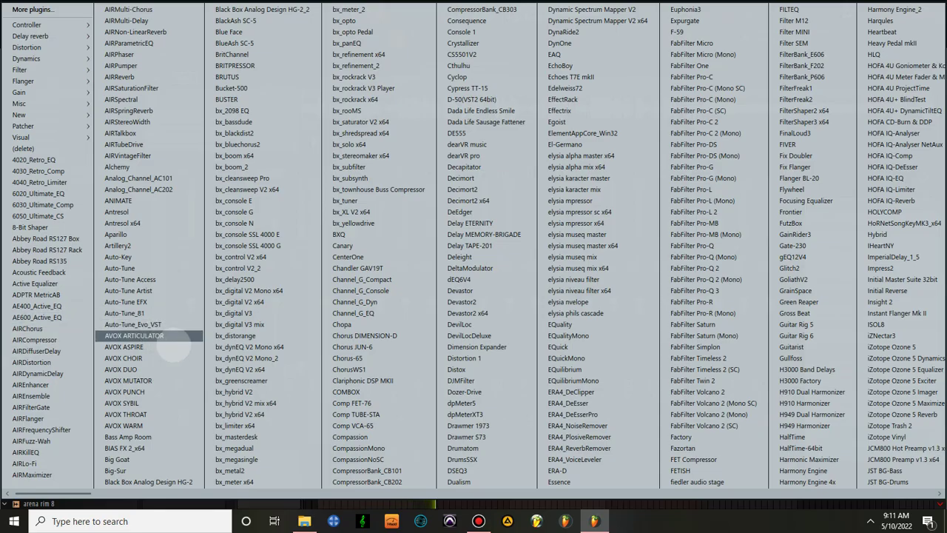
scroll(333, 184, "down", 5)
scroll(454, 124, "down", 2)
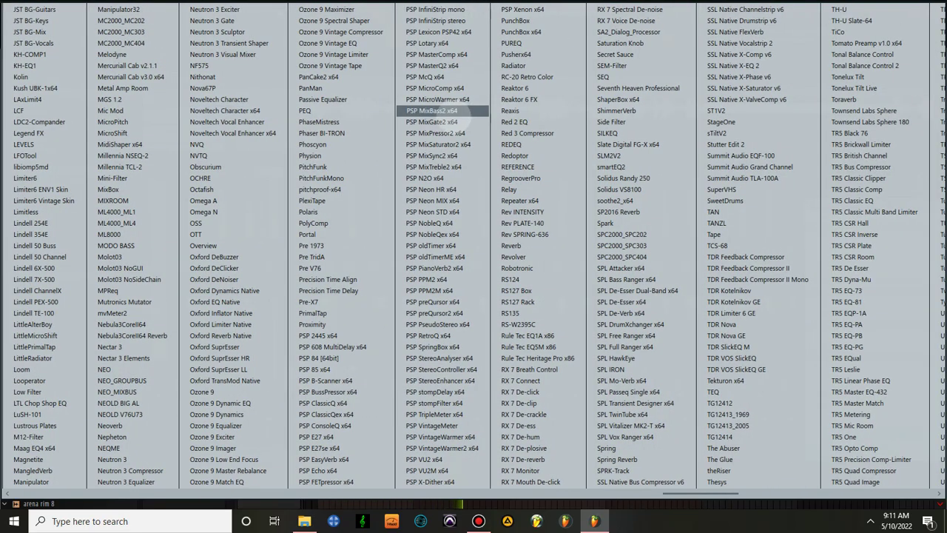
scroll(384, 122, "up", 7)
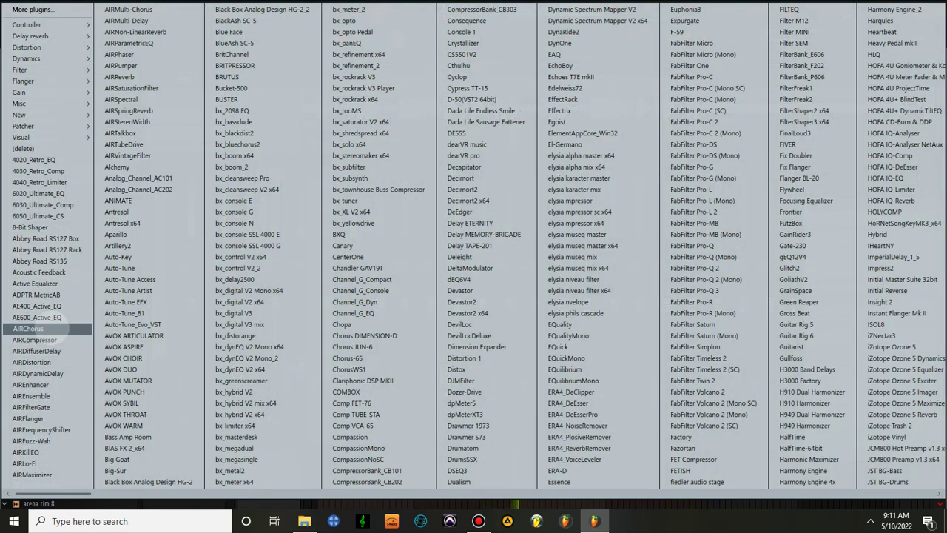
left_click(30, 328)
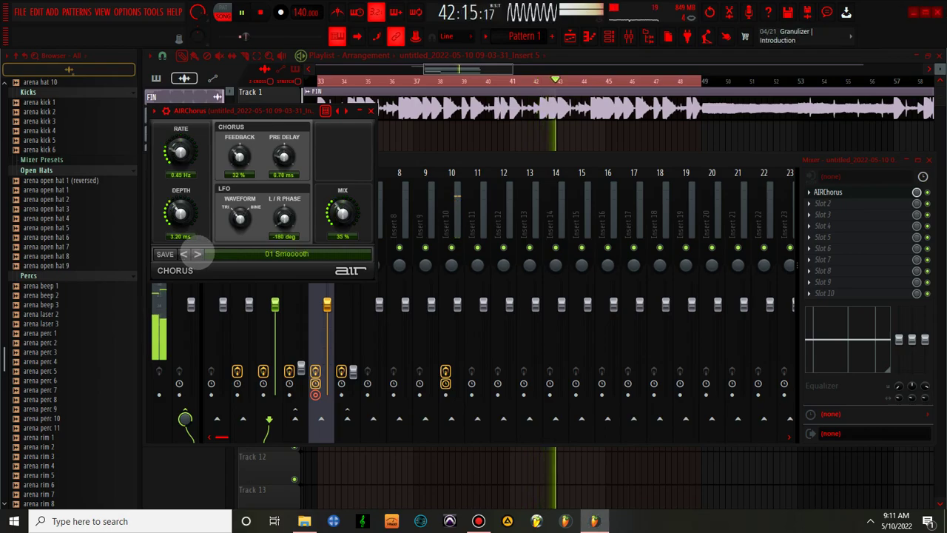
left_click_drag(339, 213, 335, 217)
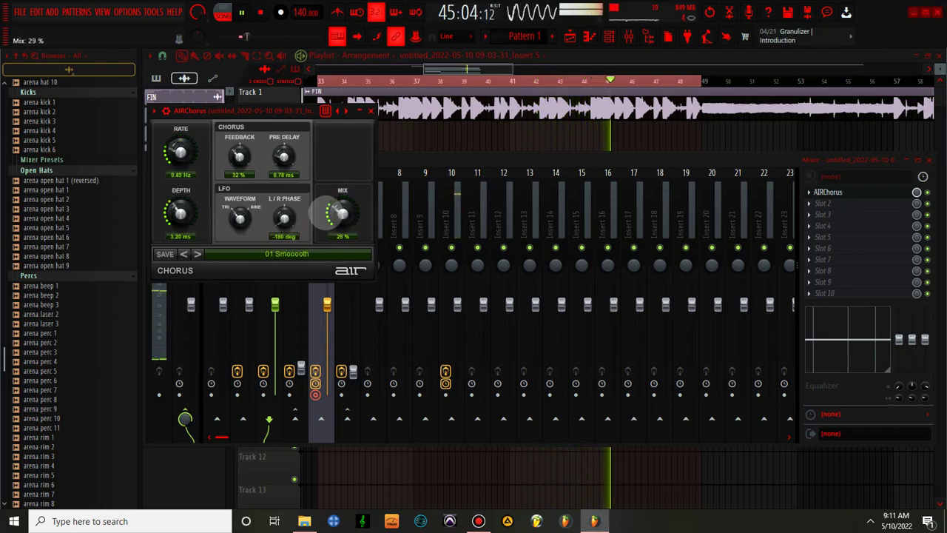
left_click(371, 111)
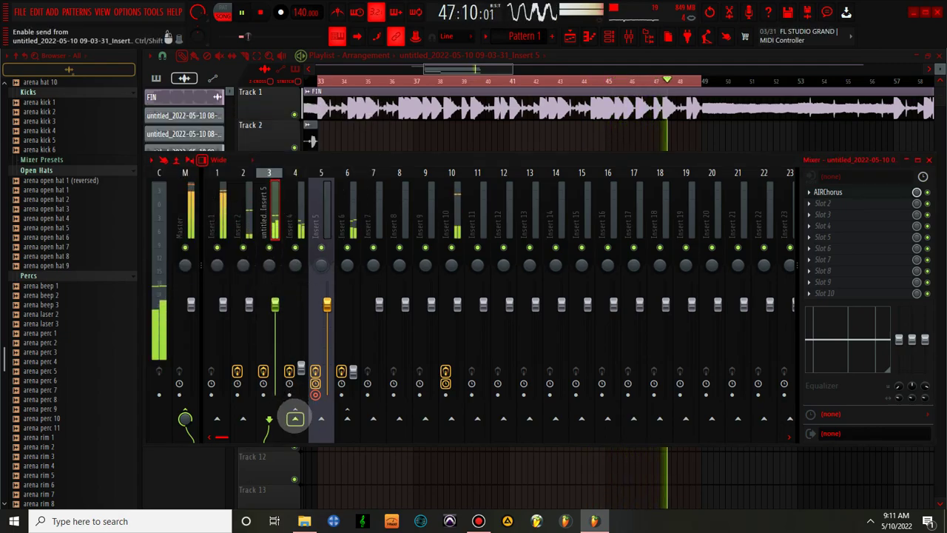
Sidechain mixer insert 3 to Insert 4 with the send level reset, and lower insert 3's volume slightly
right_click(295, 418)
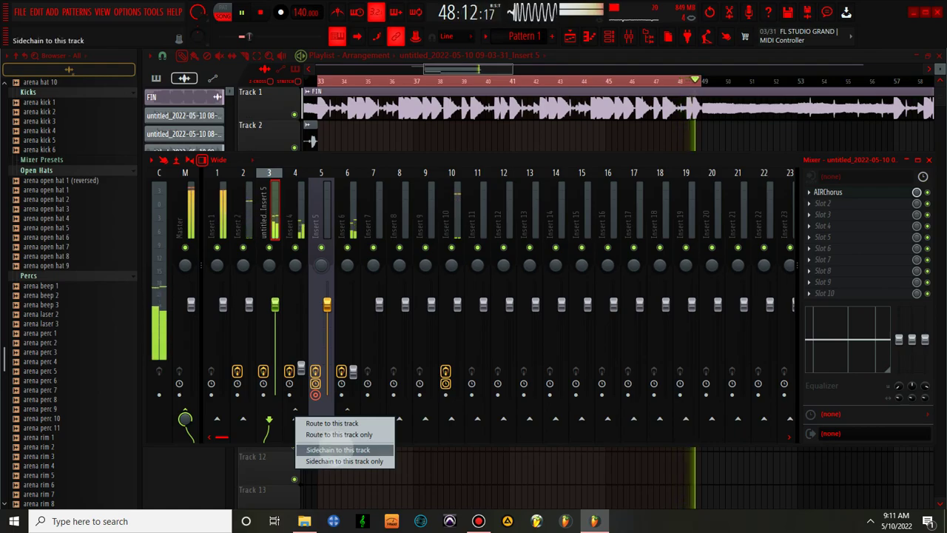
left_click(338, 449)
right_click(296, 418)
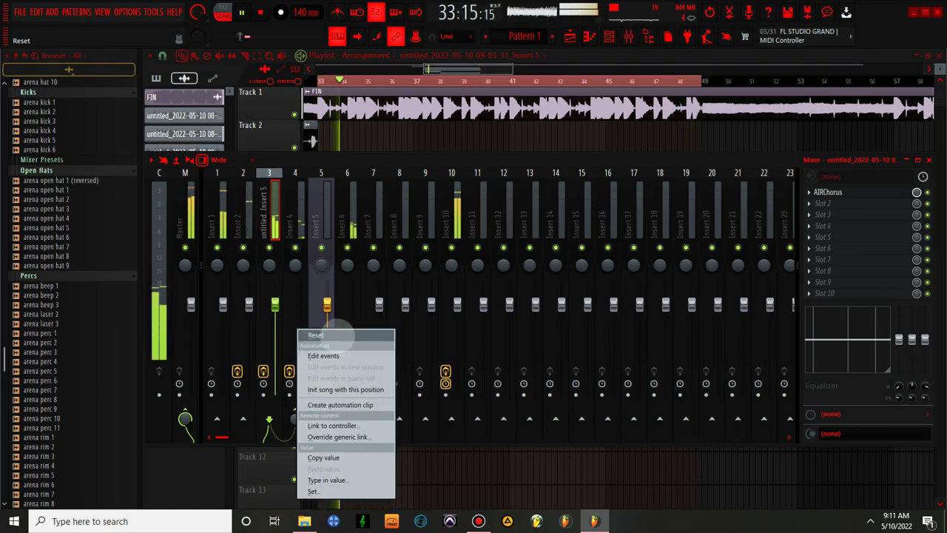
left_click(318, 335)
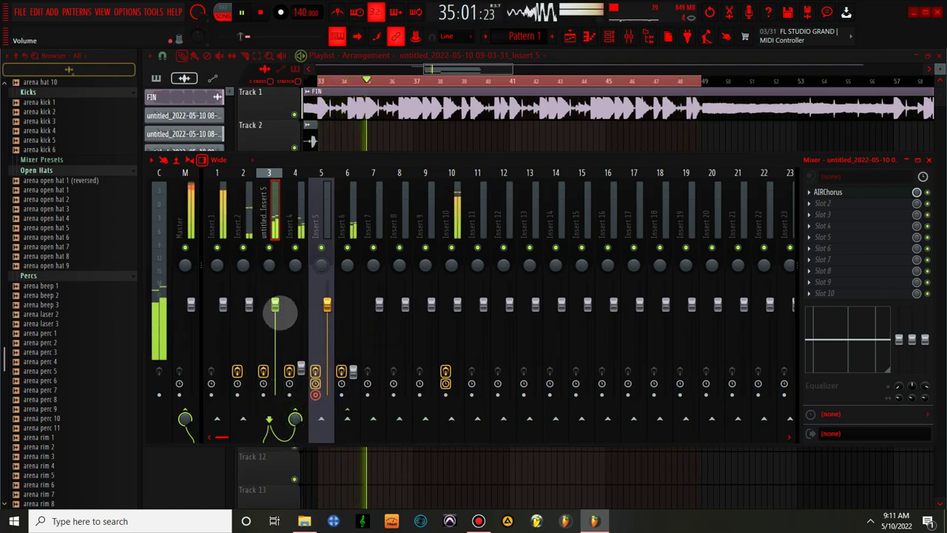
left_click_drag(275, 305, 275, 317)
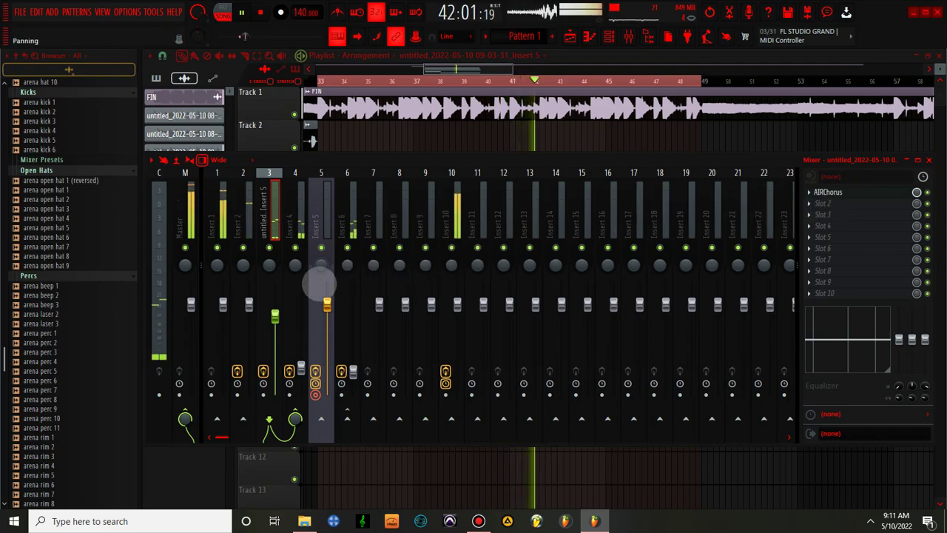
left_click_drag(275, 316, 274, 314)
Add PanMan to mixer insert 3's second effect slot using the One Bar Wide MIDI preset
left_click(838, 203)
scroll(474, 244, "right", 1)
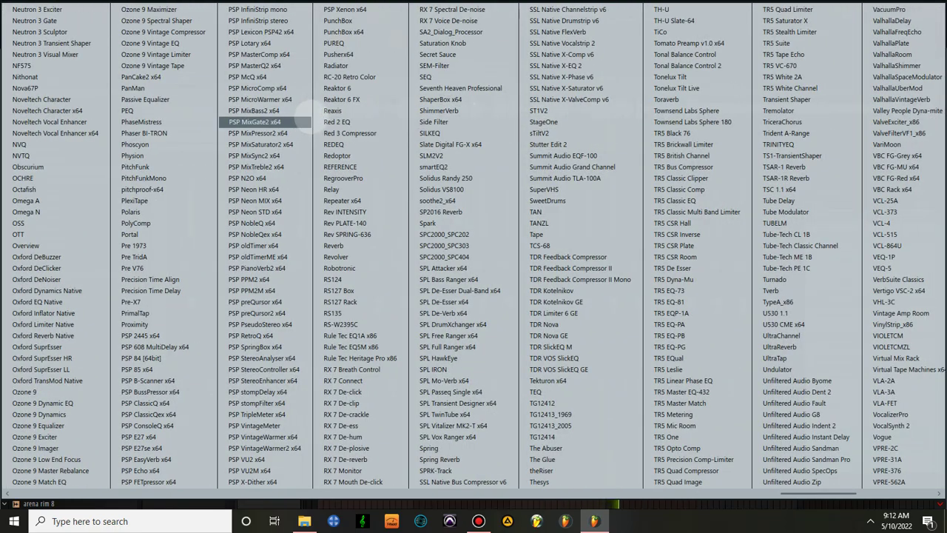
left_click(134, 88)
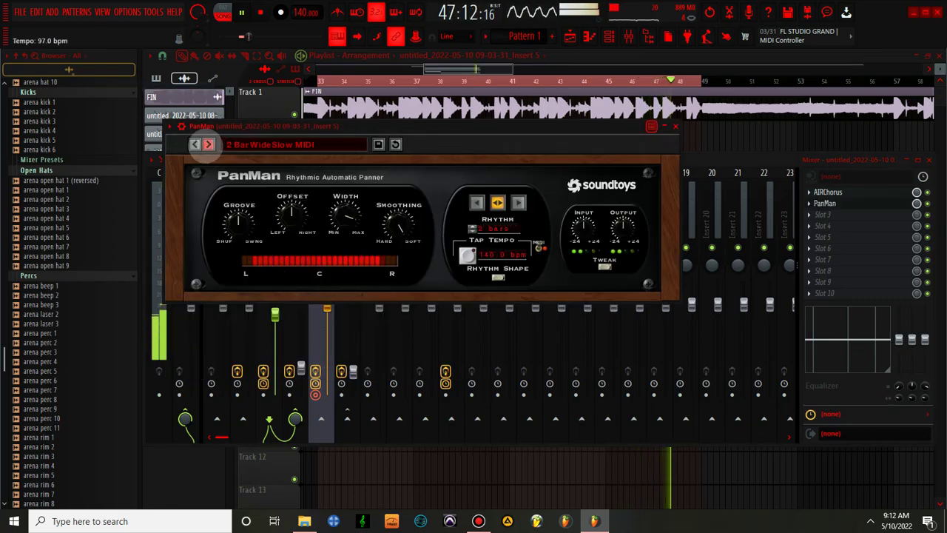
left_click(209, 145)
left_click(208, 144)
left_click(209, 145)
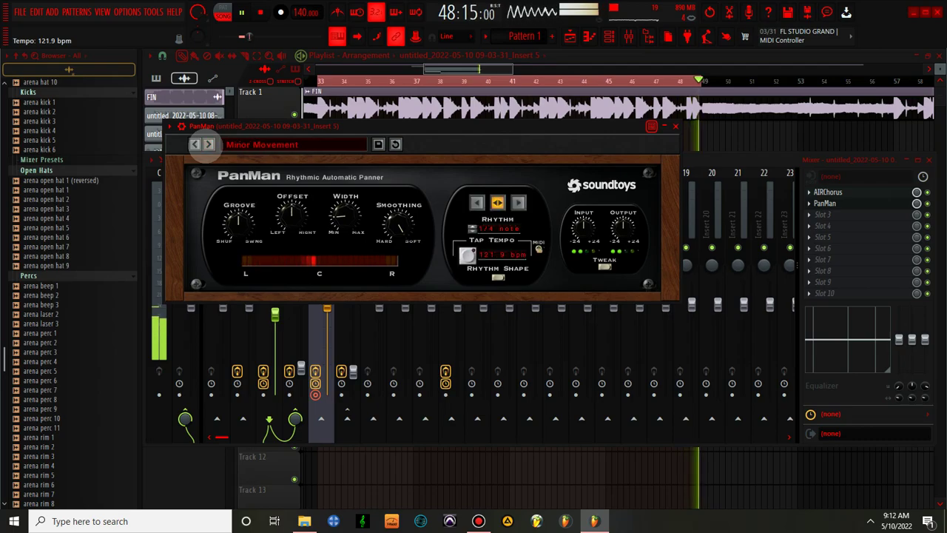
left_click(209, 144)
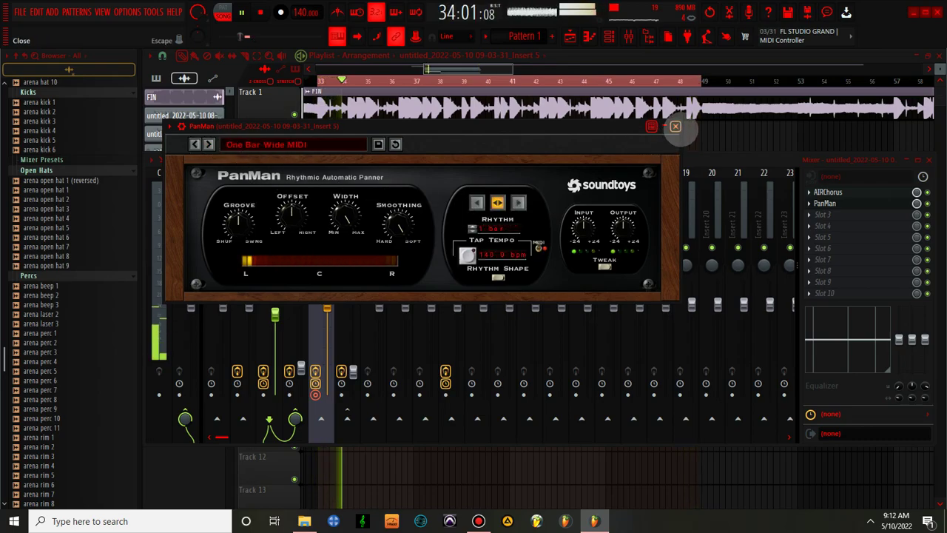
left_click(676, 126)
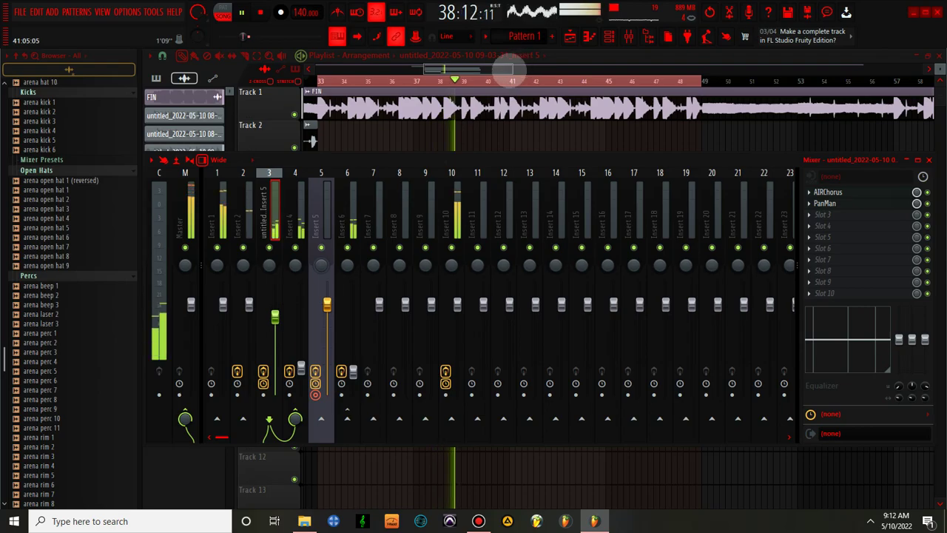
Select Insert 10 in the mixer and lower its volume slightly
left_click_drag(511, 69, 526, 48)
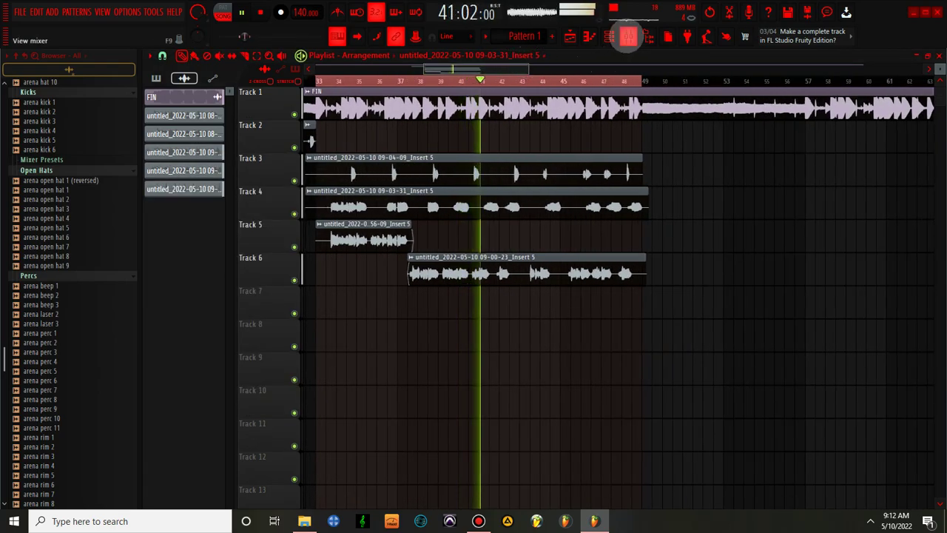
left_click(628, 36)
left_click(319, 178)
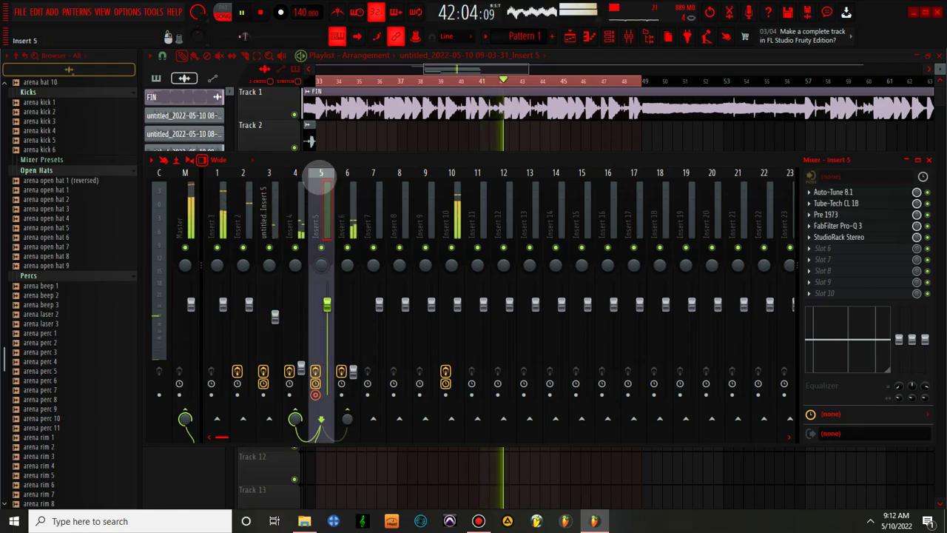
left_click(451, 177)
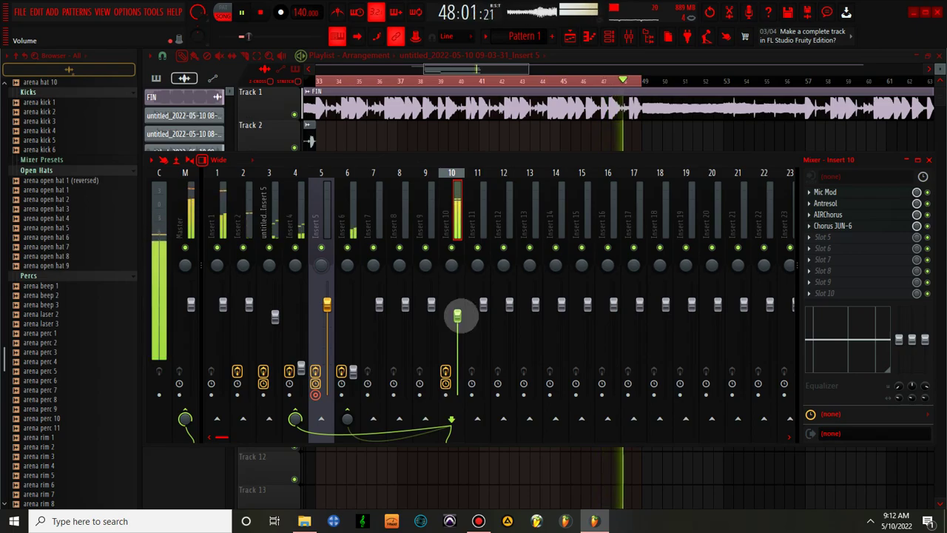
Load the IHeartNY parallel compressor into Insert 11's first effect slot
left_click(476, 194)
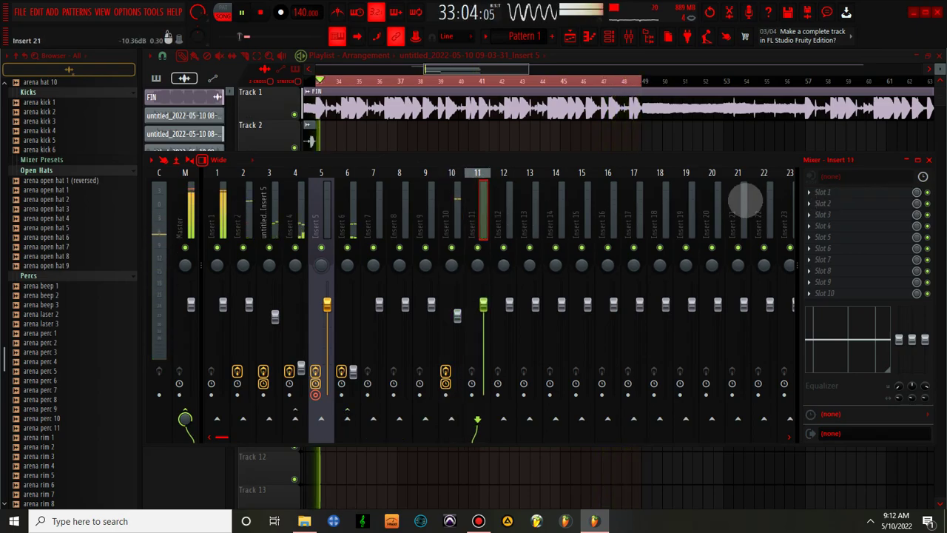
left_click(818, 192)
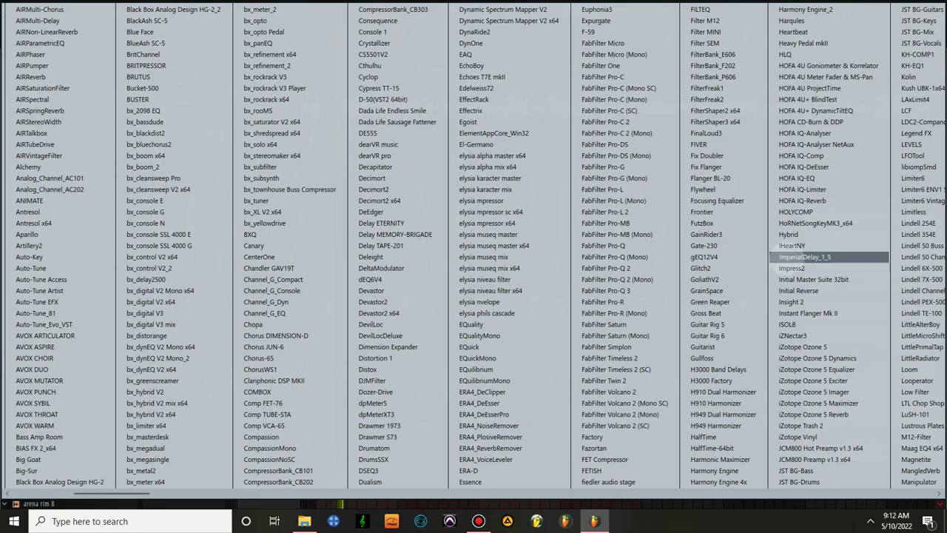
left_click(796, 245)
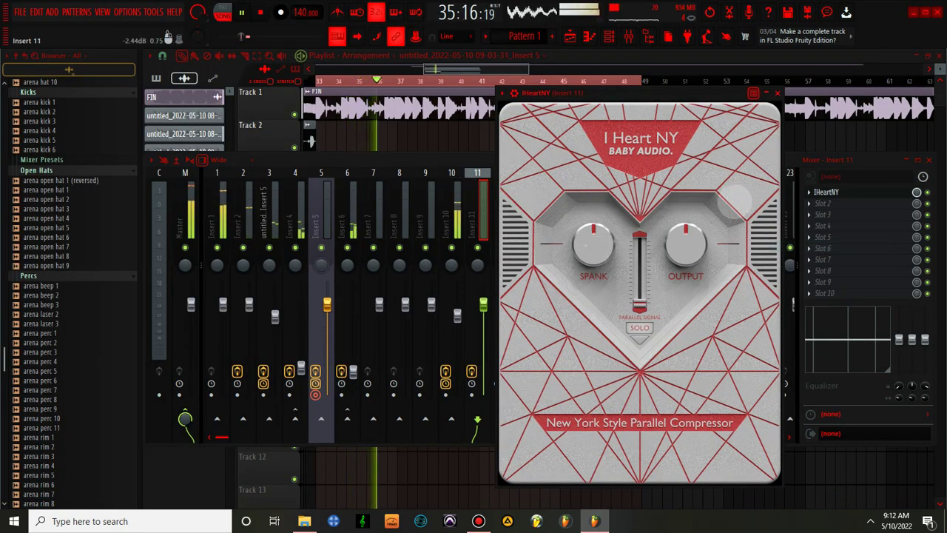
Sidechain mixer Insert 10 to Insert 11 and reset the send level
left_click(451, 173)
right_click(476, 419)
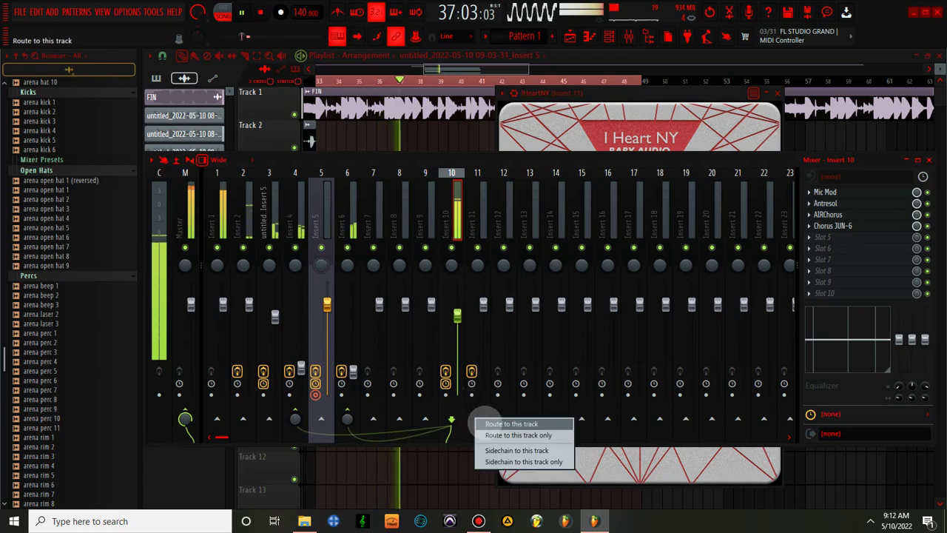
left_click(517, 450)
right_click(477, 419)
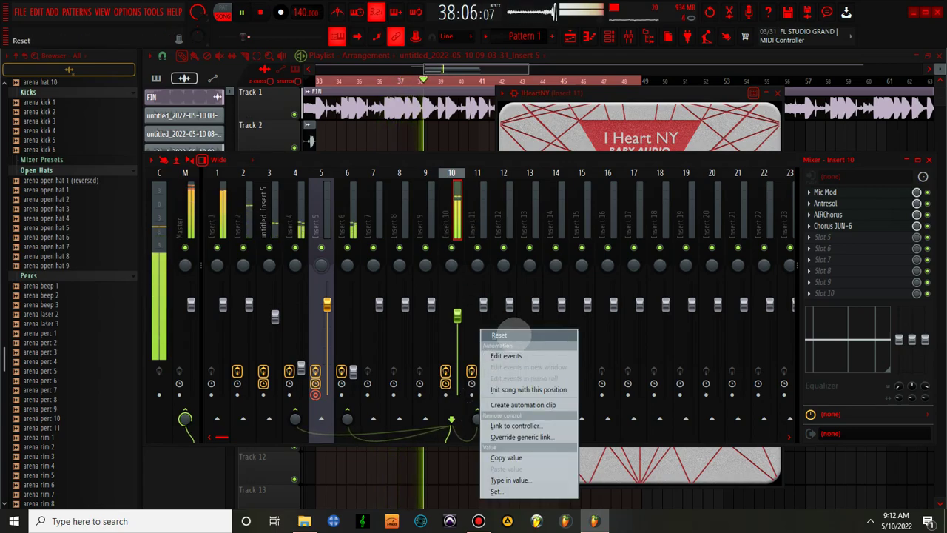
left_click(497, 335)
Raise the Spank and parallel signal amounts in Insert 11's I Heart NY compressor, and lower Insert 11's volume
left_click(641, 122)
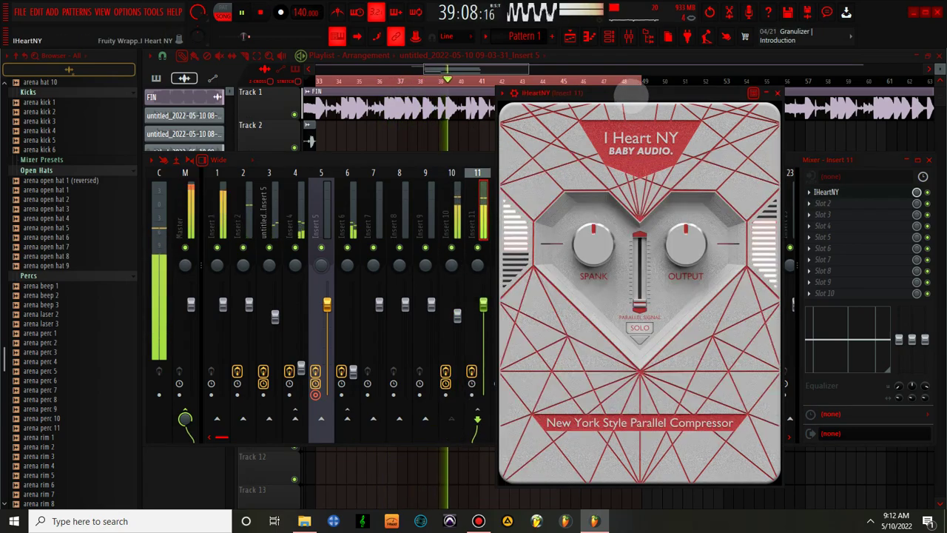
left_click_drag(593, 244, 594, 231)
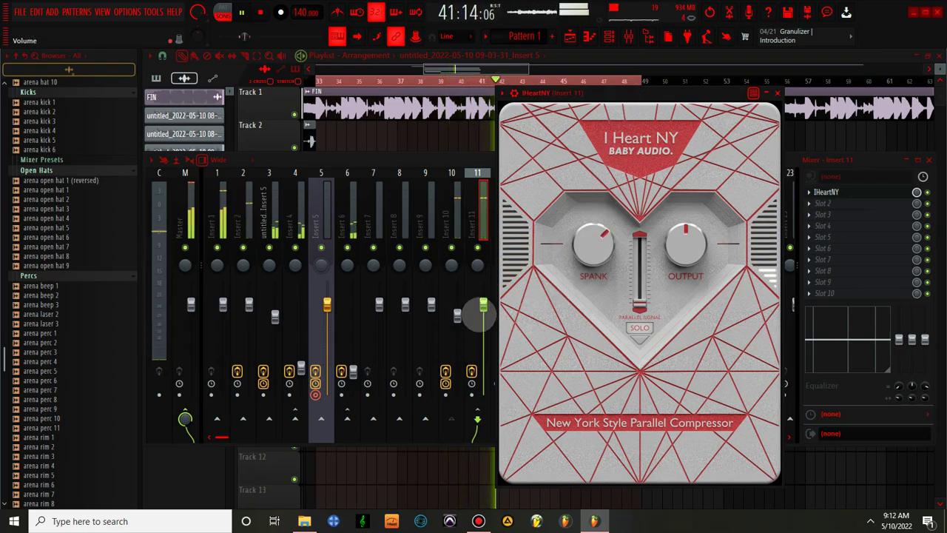
left_click(482, 326)
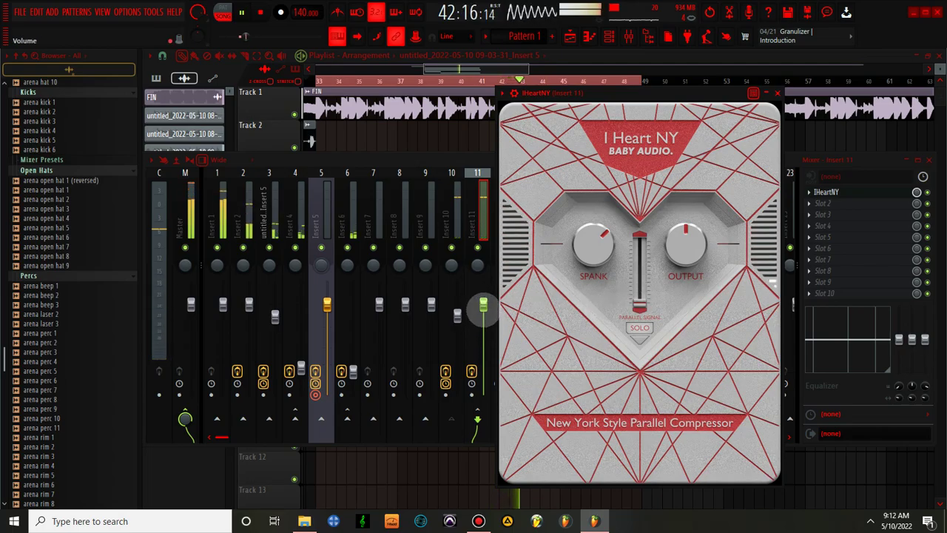
left_click_drag(639, 303, 641, 295)
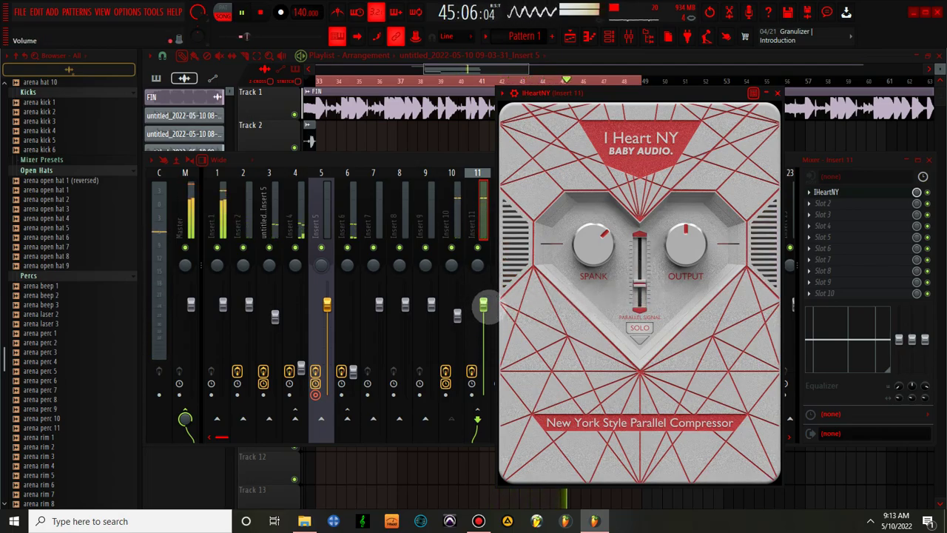
left_click(483, 305)
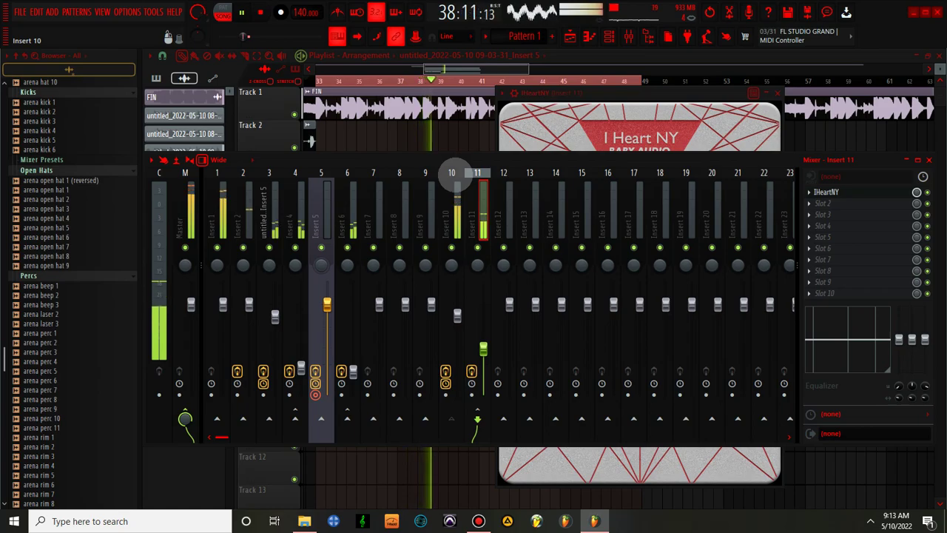
Lower Insert 11's volume a little more, cut its low EQ band to -18 dB, and select Insert 10
left_click(451, 172)
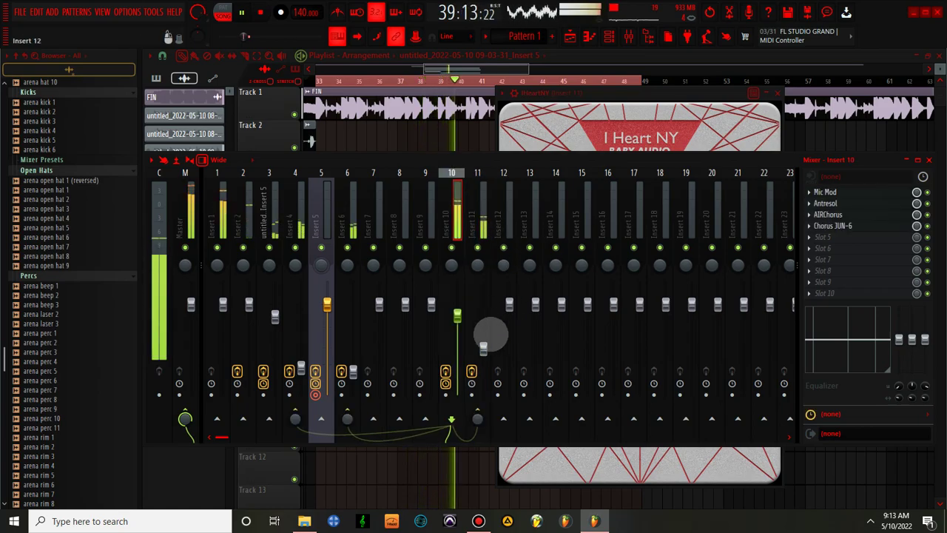
left_click(483, 348)
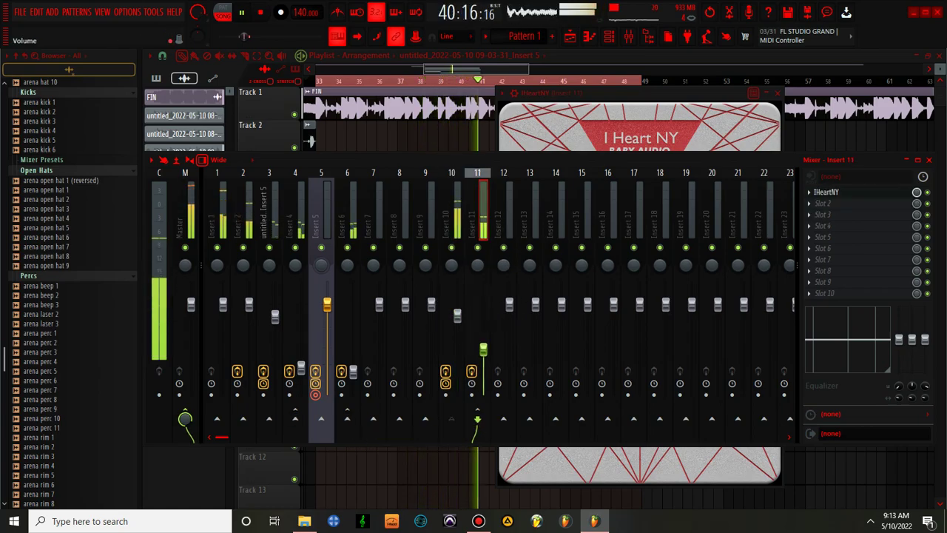
left_click_drag(899, 339, 899, 372)
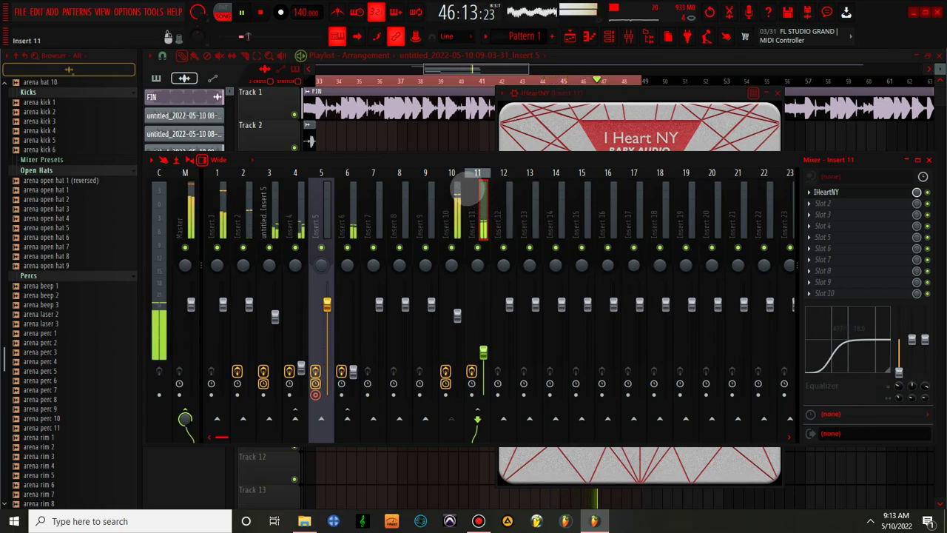
left_click(451, 167)
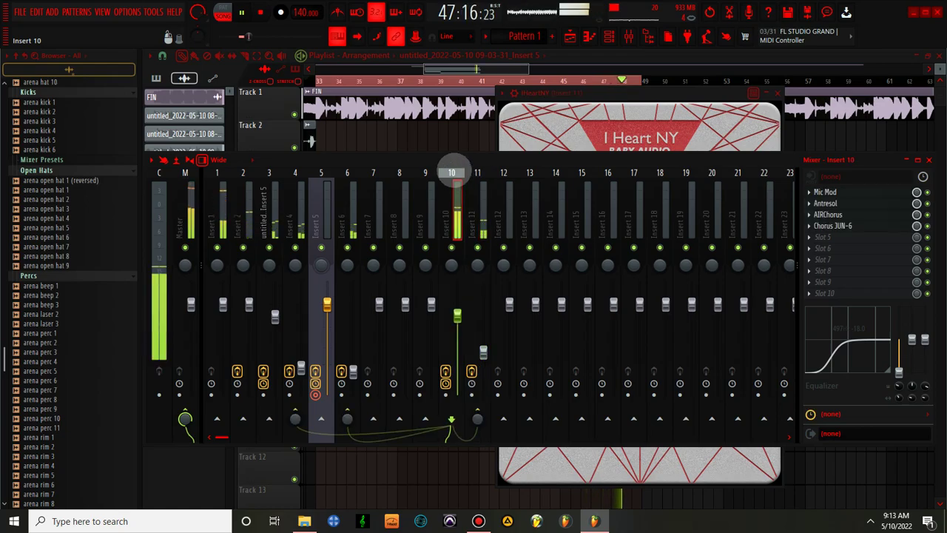
Slice off the starts of the vocal clips on Tracks 3 and 4 so both begin at bar 33
left_click_drag(507, 69, 479, 71)
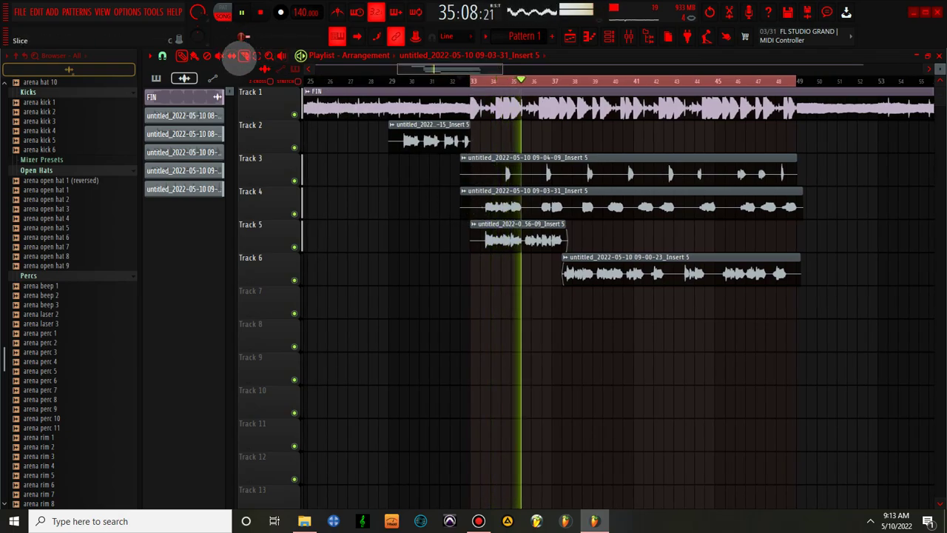
left_click_drag(462, 201, 470, 198)
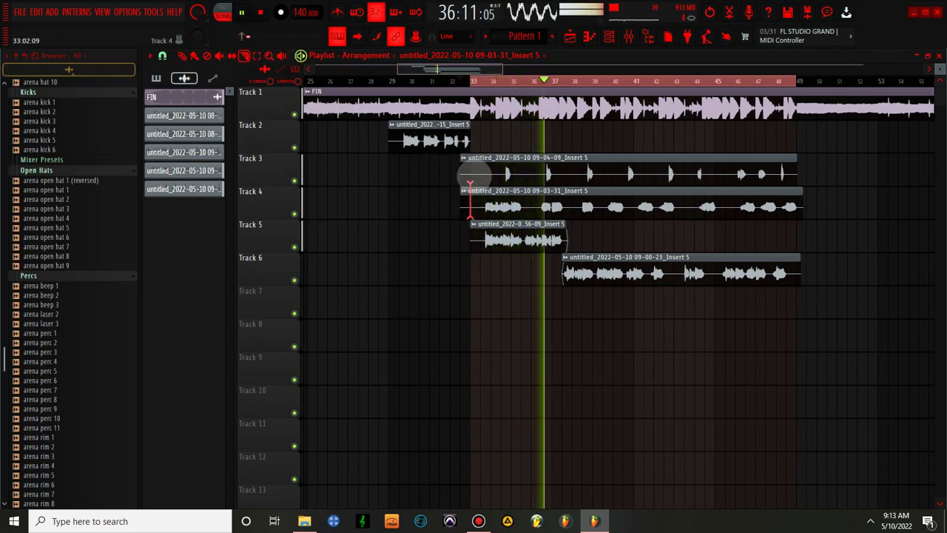
left_click_drag(461, 165, 471, 159)
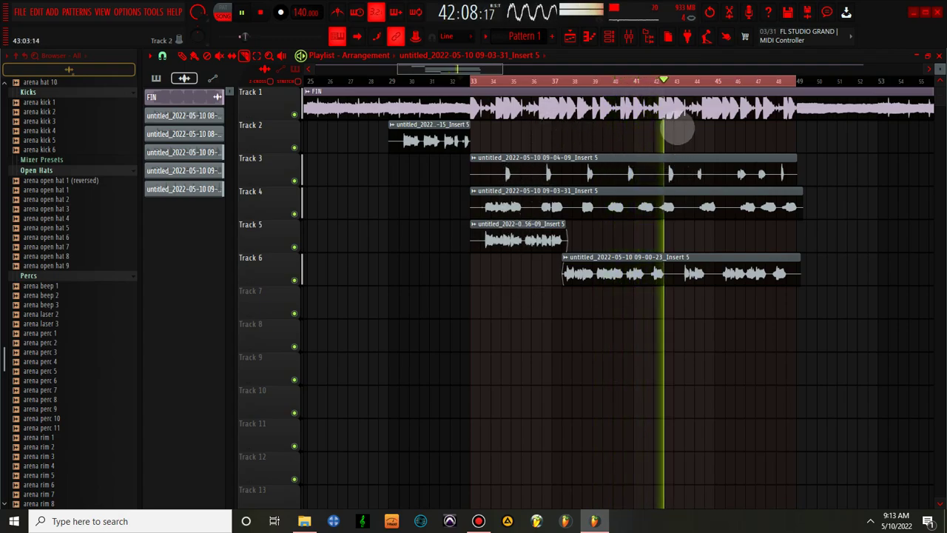
Slice the FIN beat clip on Track 1 at bars 43 and 44 and remove the piece between the cuts
key("space")
key("space")
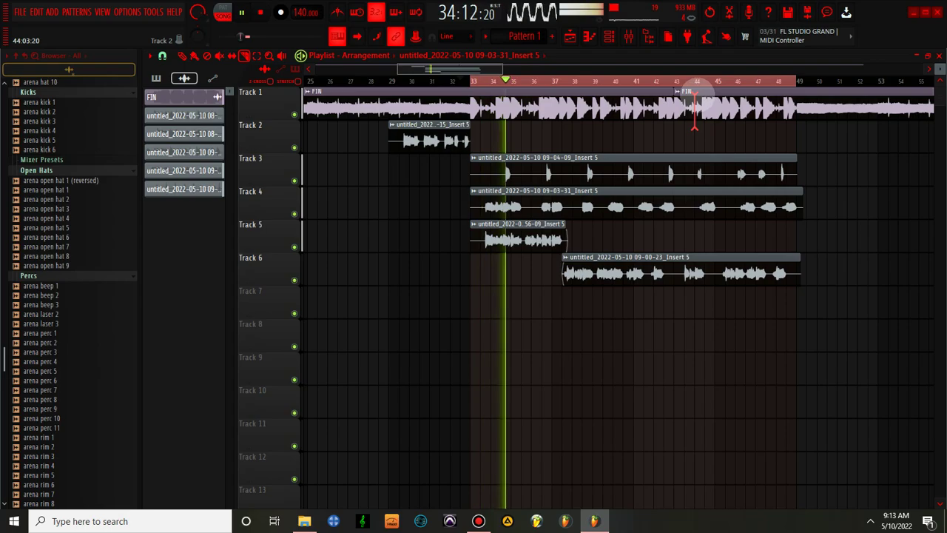
left_click_drag(677, 104, 698, 101)
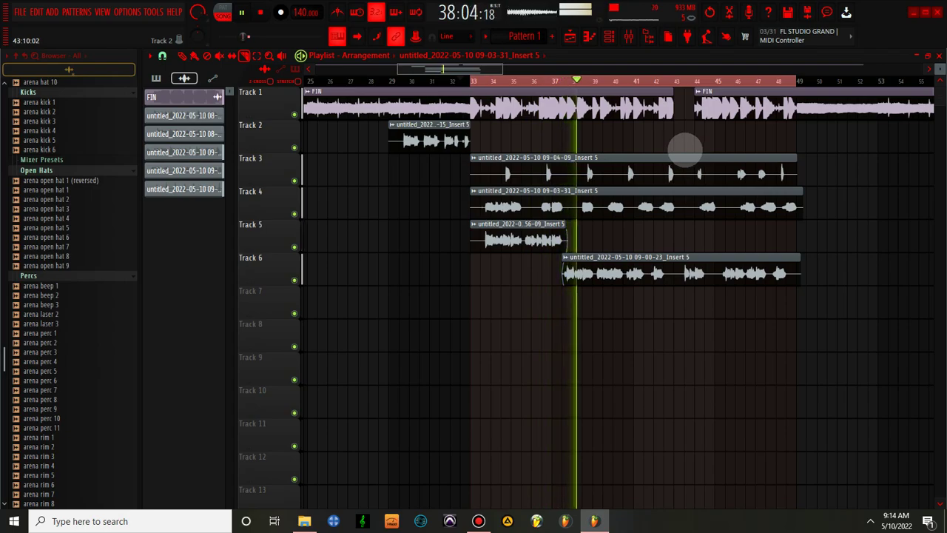
Lower Insert 11's volume slightly in the mixer
left_click(629, 35)
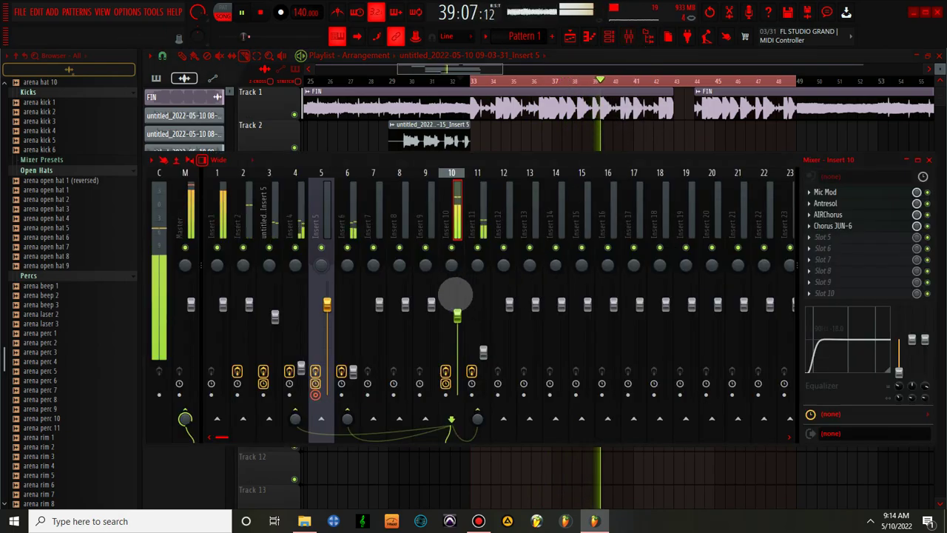
left_click(484, 352)
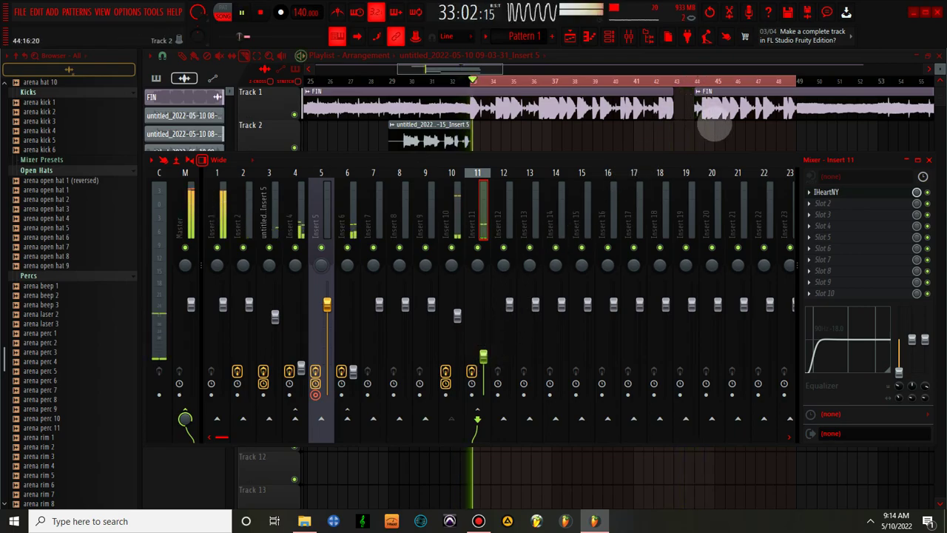
Cut the second FIN clip on Track 1 back to bar 45, and extend its start to about bar 44.5
left_click(714, 130)
left_click_drag(695, 111, 715, 111)
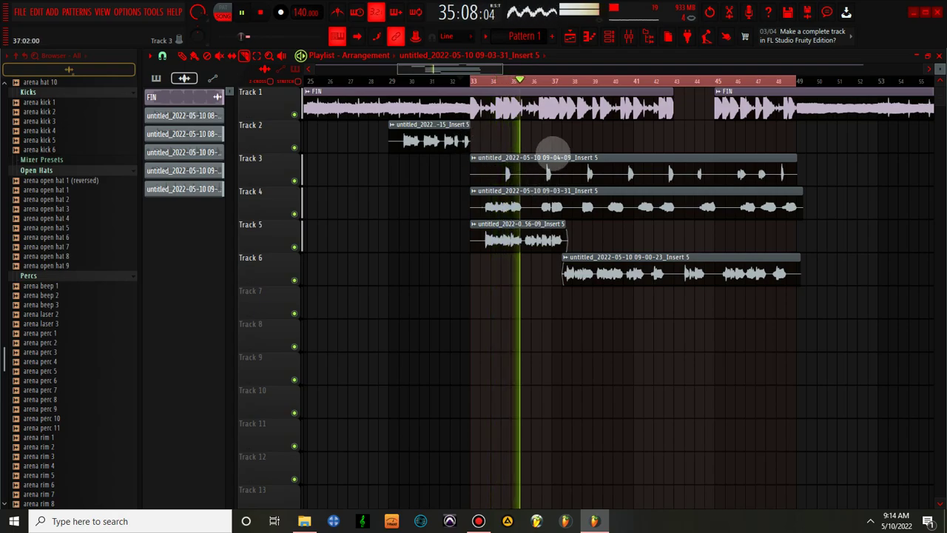
left_click(628, 37)
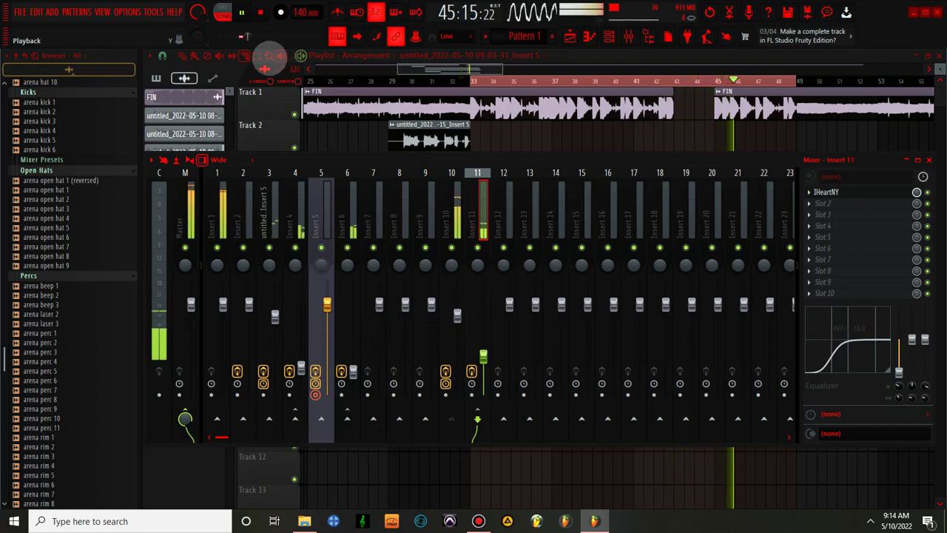
left_click(287, 73)
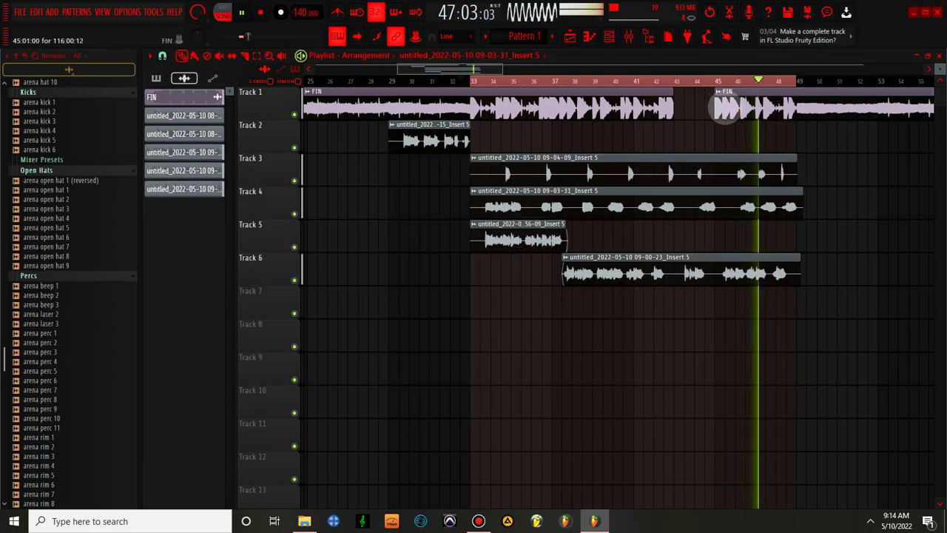
left_click_drag(728, 111, 706, 121)
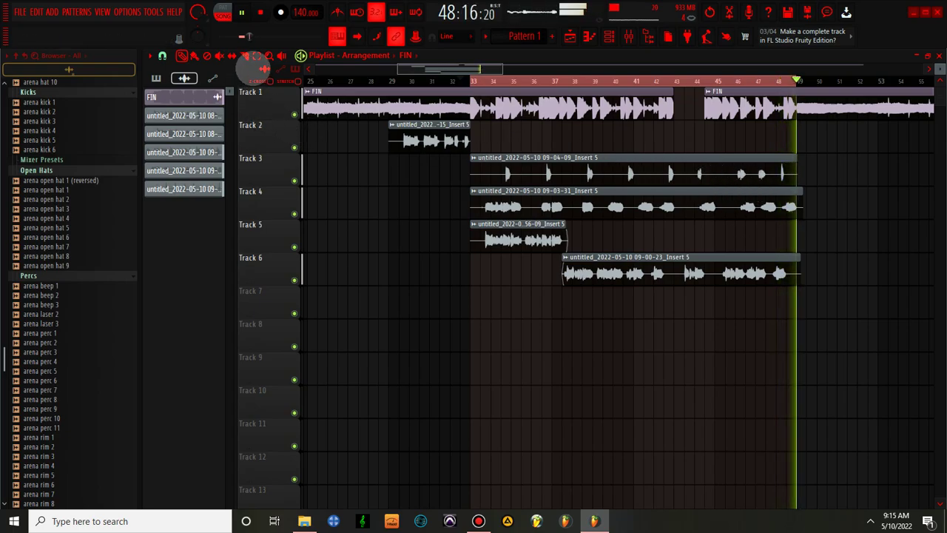
With snap set to Line, trim the Track 3, 4 and 6 clips at bar 49 and shorten Track 5's clip to where Track 6's begins
left_click(162, 55)
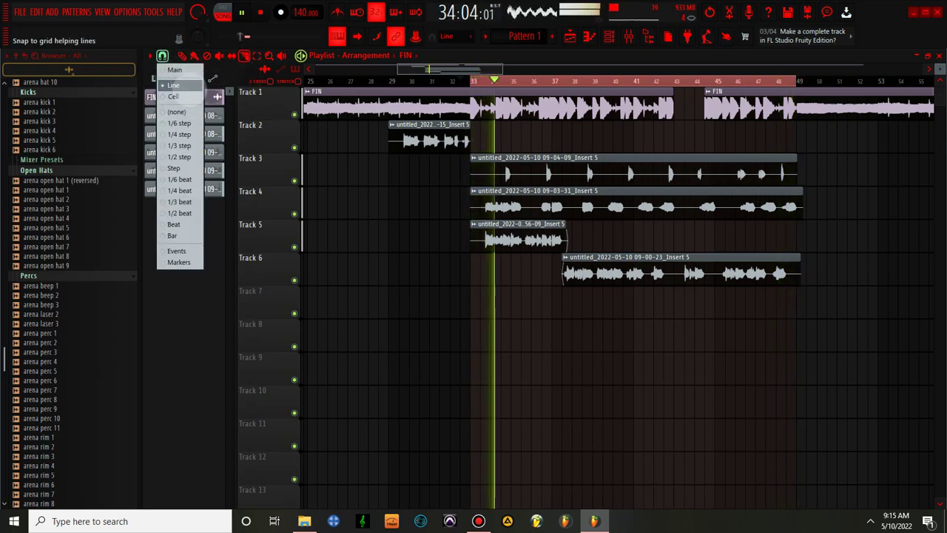
left_click(175, 85)
left_click_drag(390, 69, 465, 81)
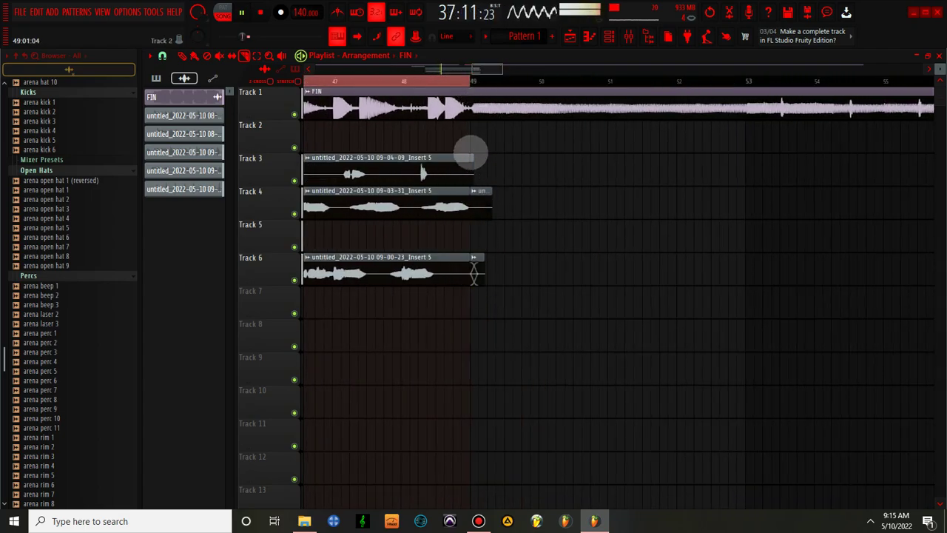
left_click_drag(475, 70, 546, 143)
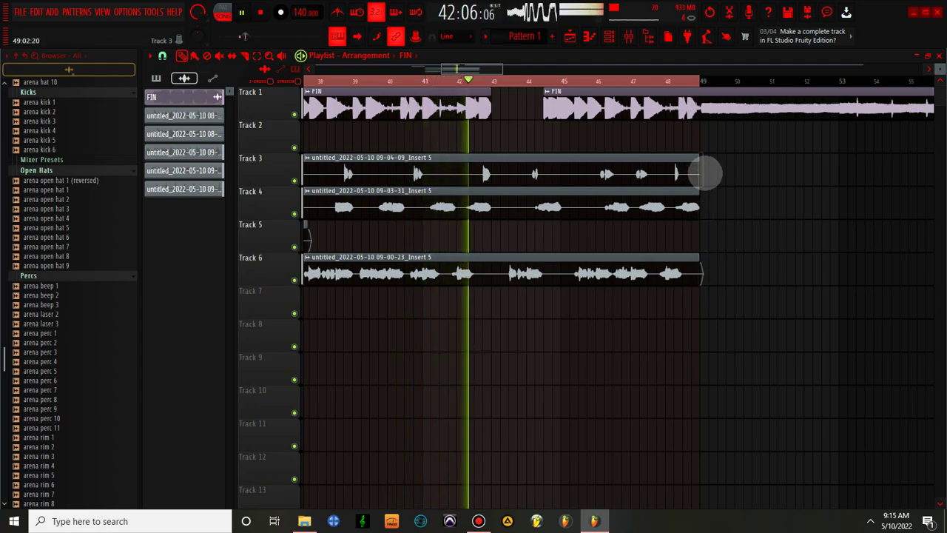
mouse_move(442, 69)
left_mouse_down()
mouse_move(397, 69)
mouse_move(437, 68)
mouse_move(426, 69)
left_mouse_up()
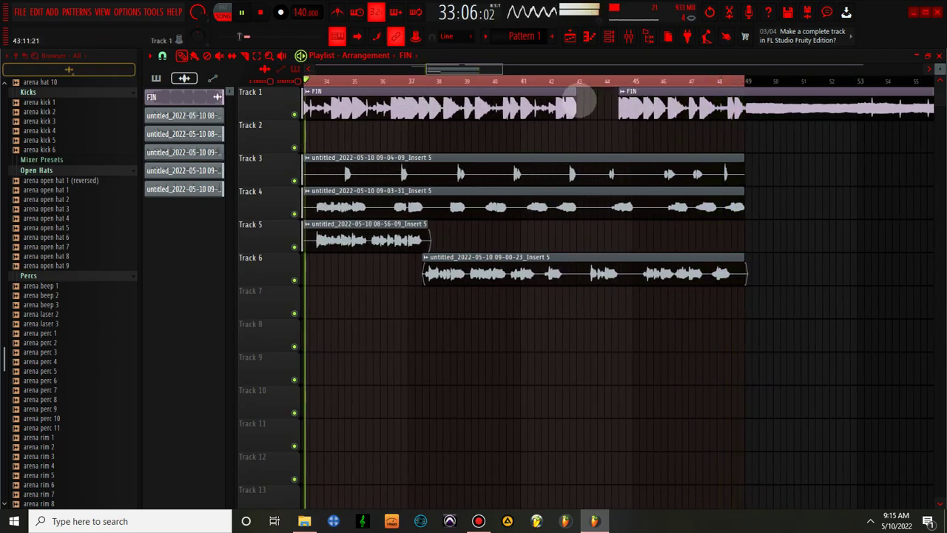
left_click_drag(430, 238, 424, 239)
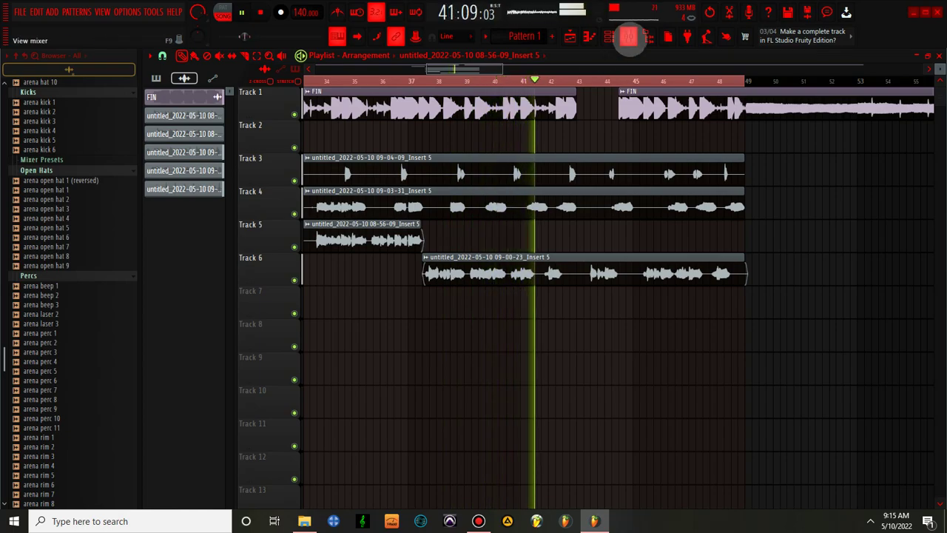
left_click(628, 37)
left_click(457, 188)
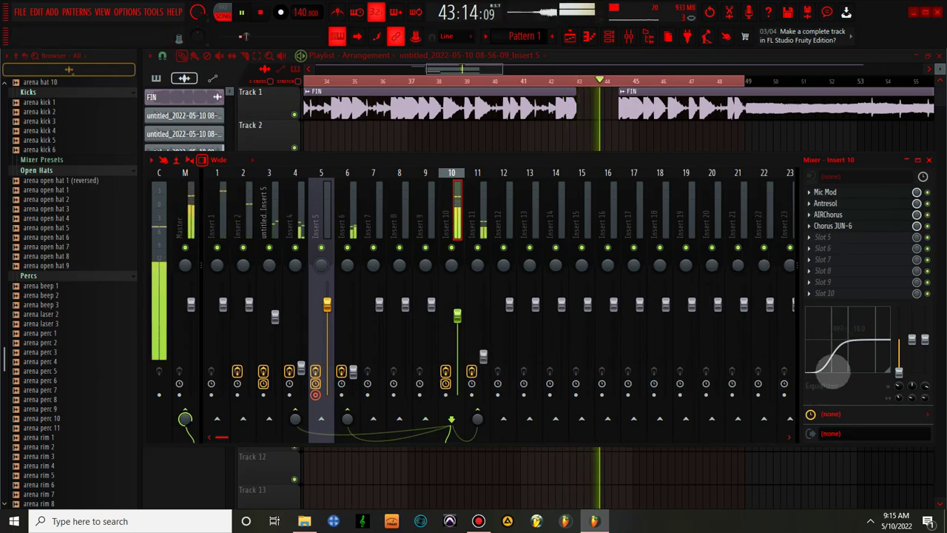
left_click(505, 183)
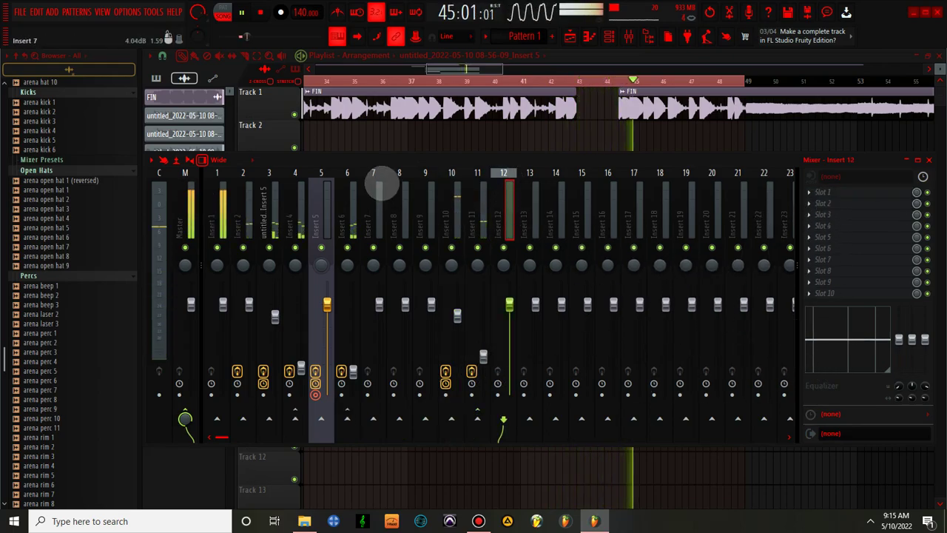
left_click(451, 178)
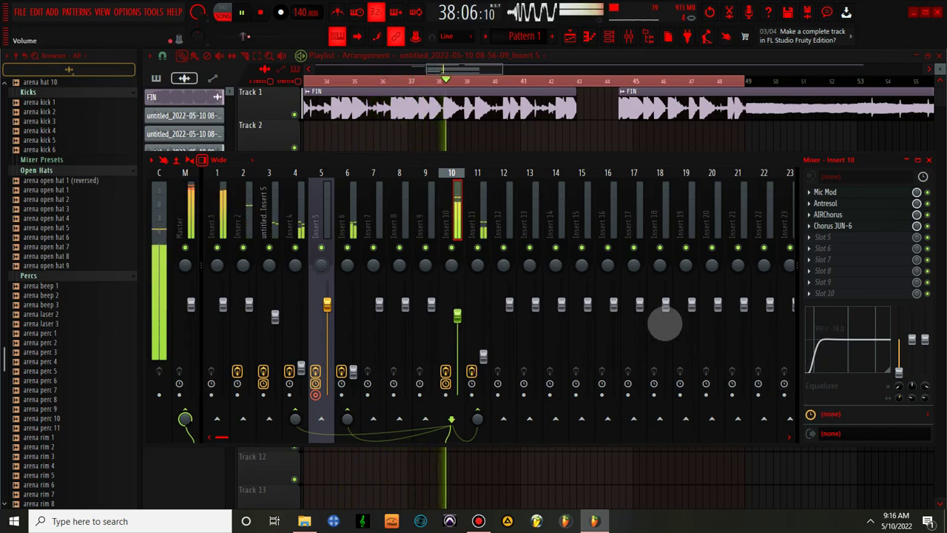
Extend the start of the second FIN clip on Track 1 back to bar 44
left_click_drag(503, 69, 641, 129)
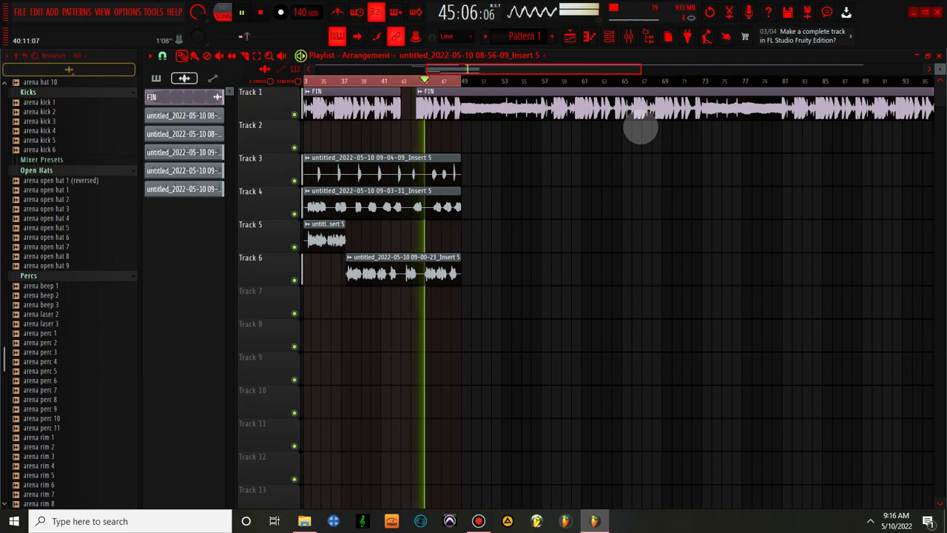
left_click_drag(641, 132, 531, 107)
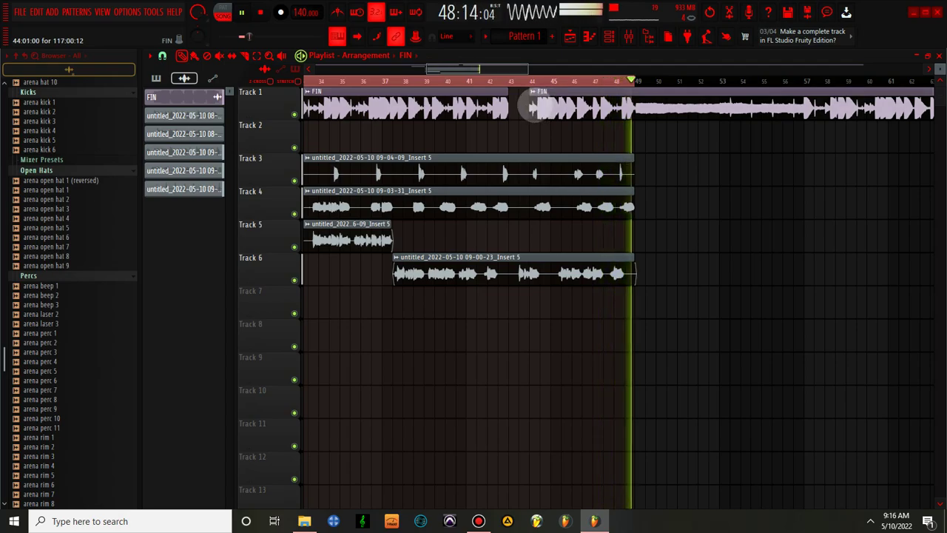
With snap set to 1/4 step, trim the start of the second FIN clip on Track 1 to 44:03:00
left_click(396, 81)
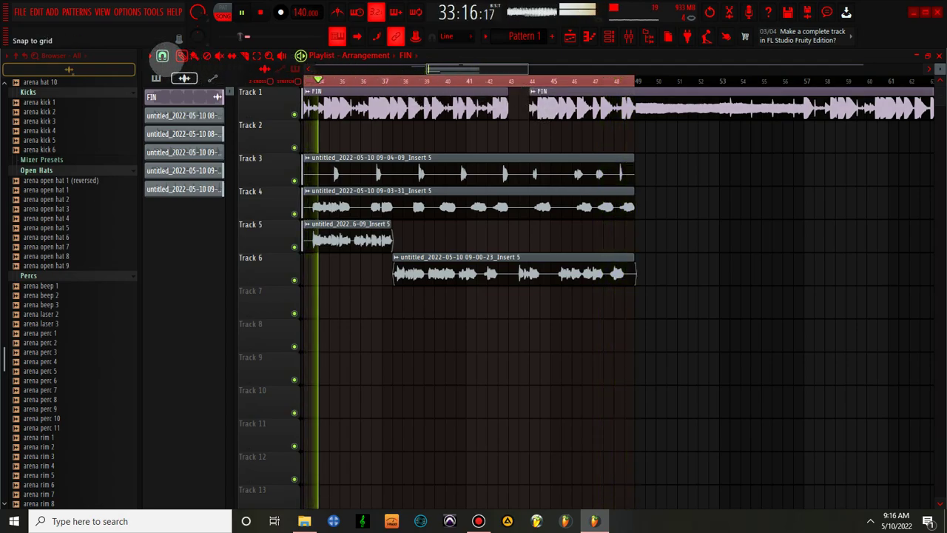
left_click(162, 55)
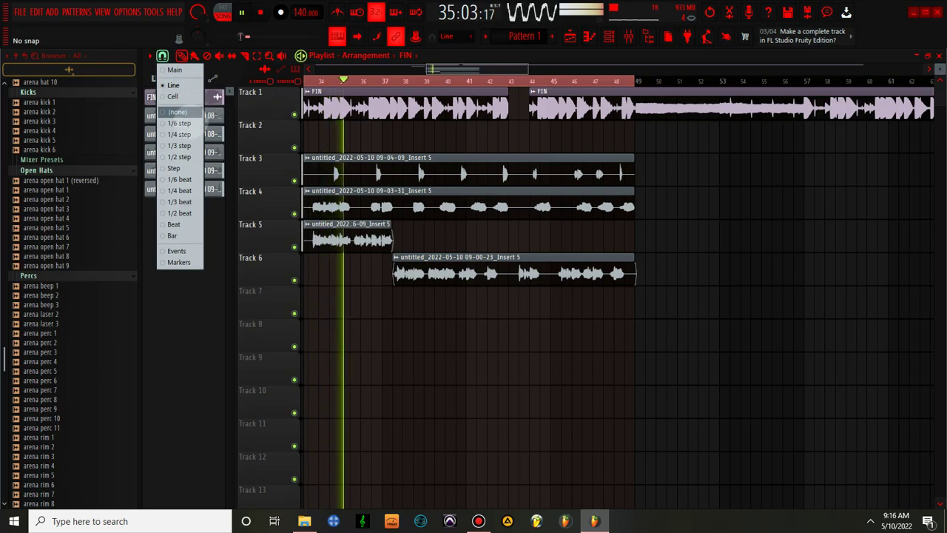
left_click(179, 134)
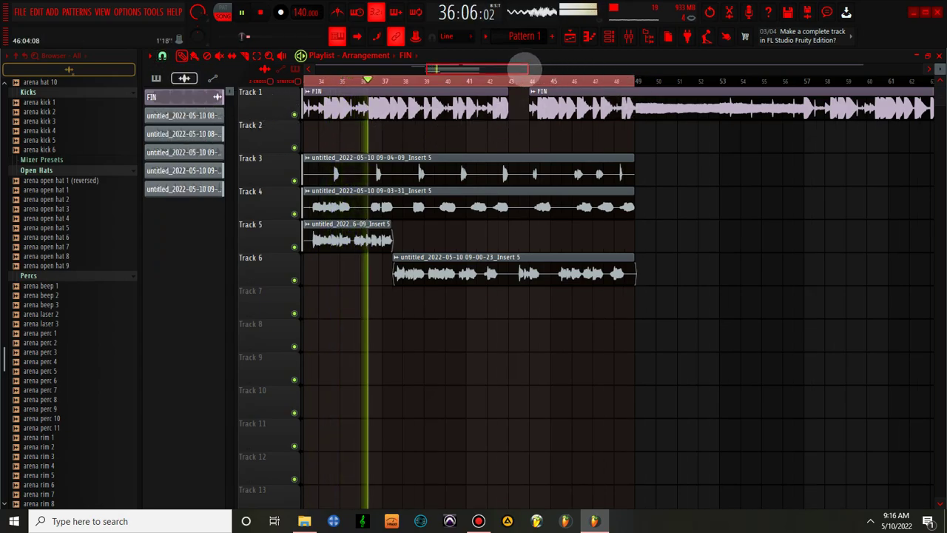
left_click_drag(527, 68, 479, 68)
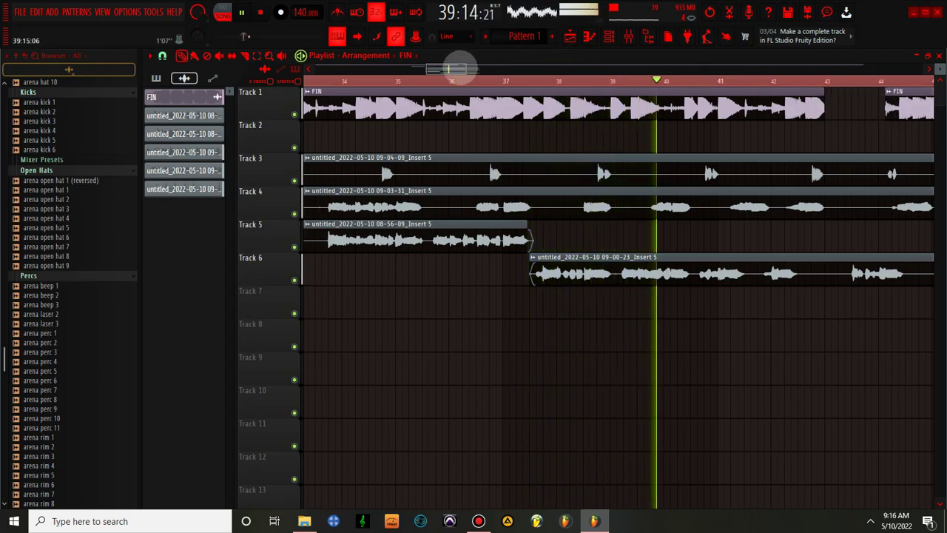
left_click(495, 69)
left_click_drag(494, 69, 469, 69)
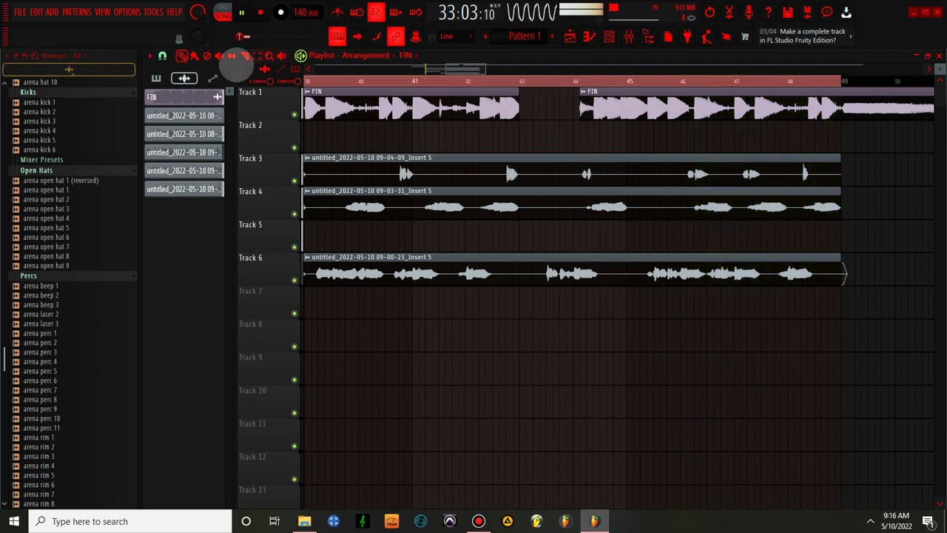
Set the playlist snap to Bar
left_click(162, 56)
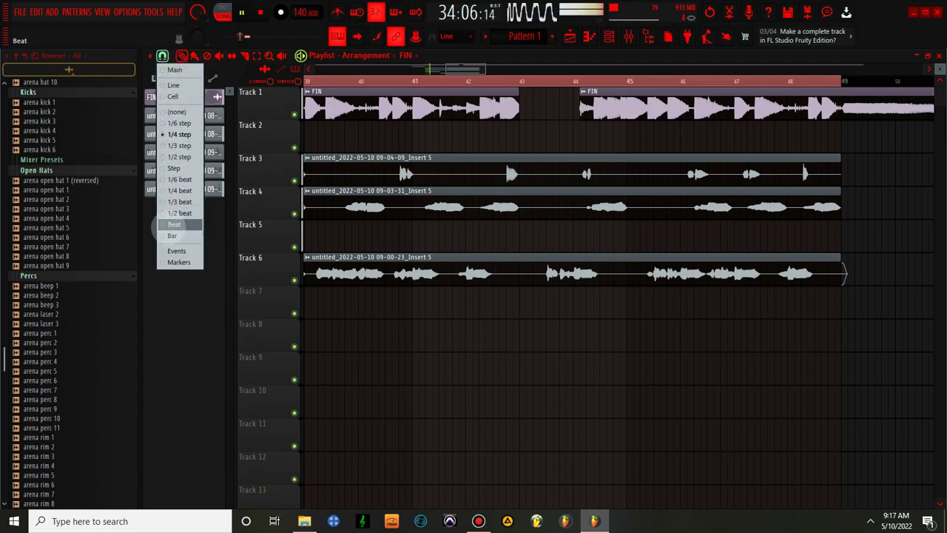
left_click(171, 235)
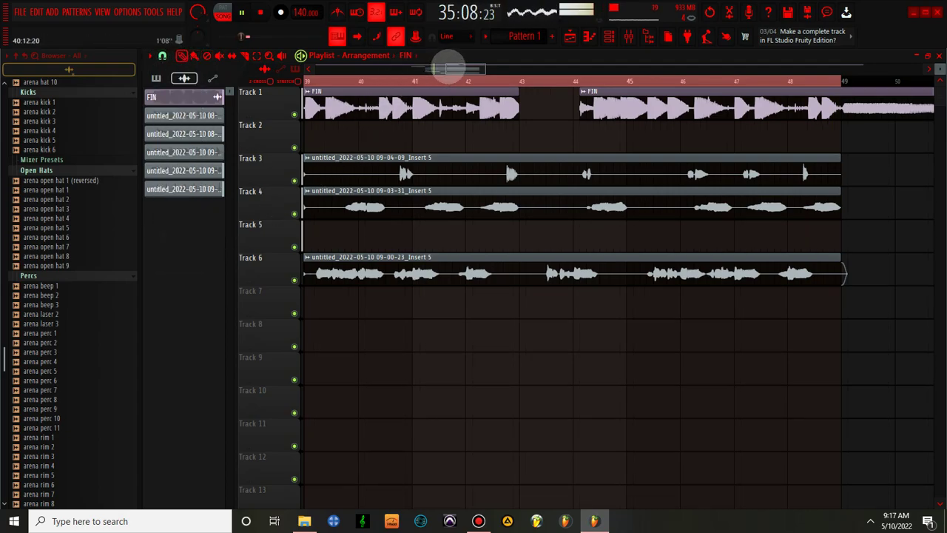
left_click_drag(451, 66, 328, 79)
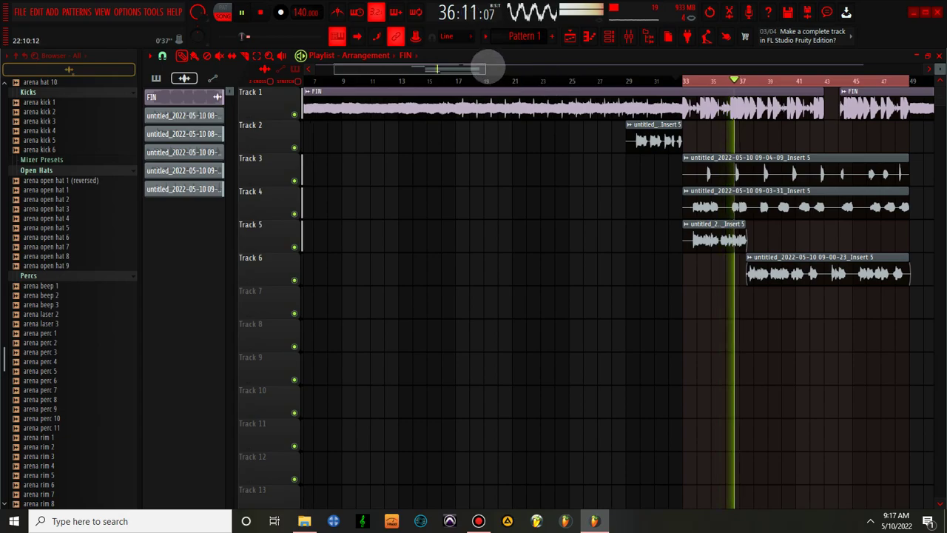
left_click_drag(486, 69, 749, 68)
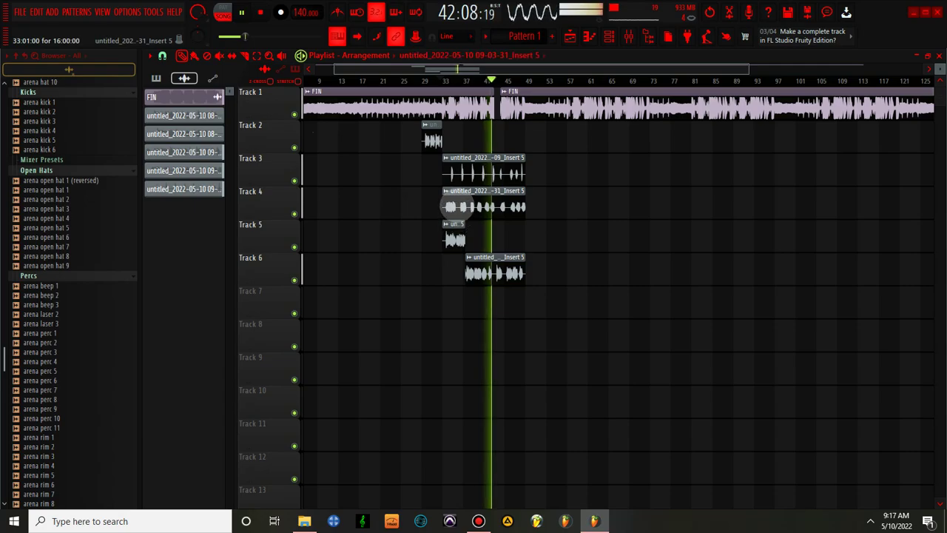
left_click(454, 206)
left_click(693, 206)
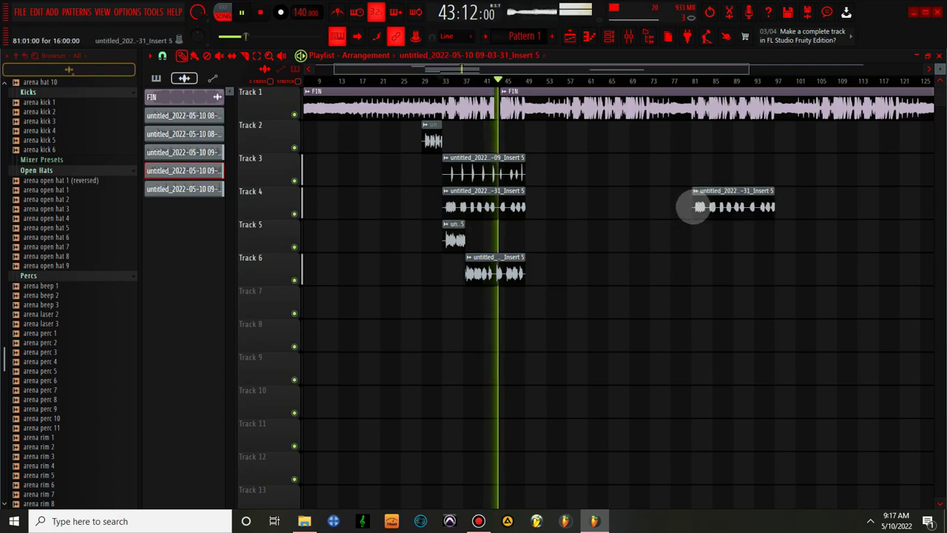
right_click(720, 208)
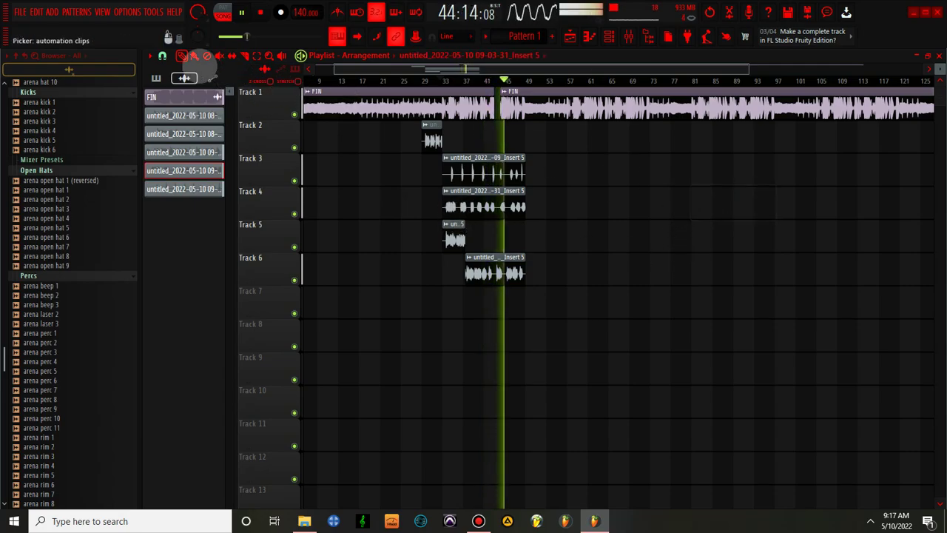
With snap set to Bar, place copies of the Track 4, Track 3 and Track 5 vocal clips at bar 81
left_click(162, 55)
left_click(189, 202)
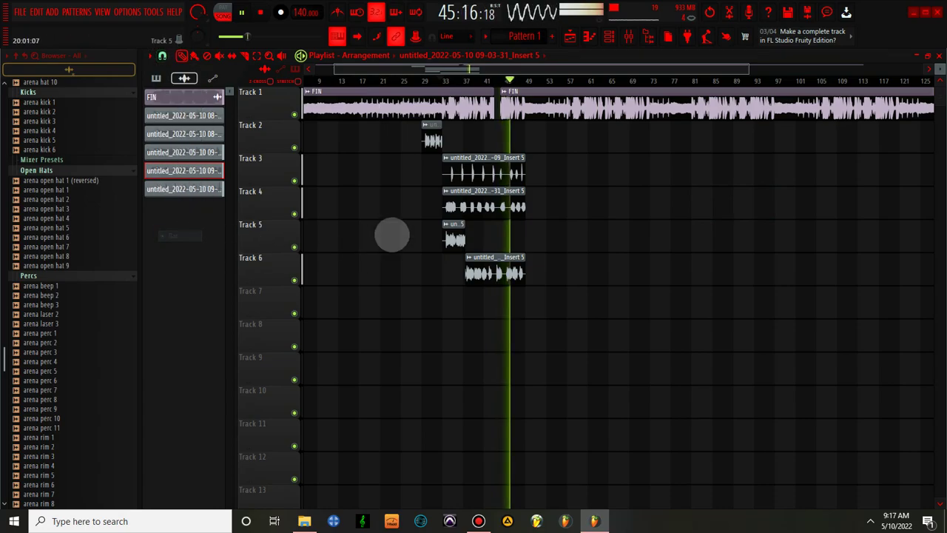
left_click(692, 202)
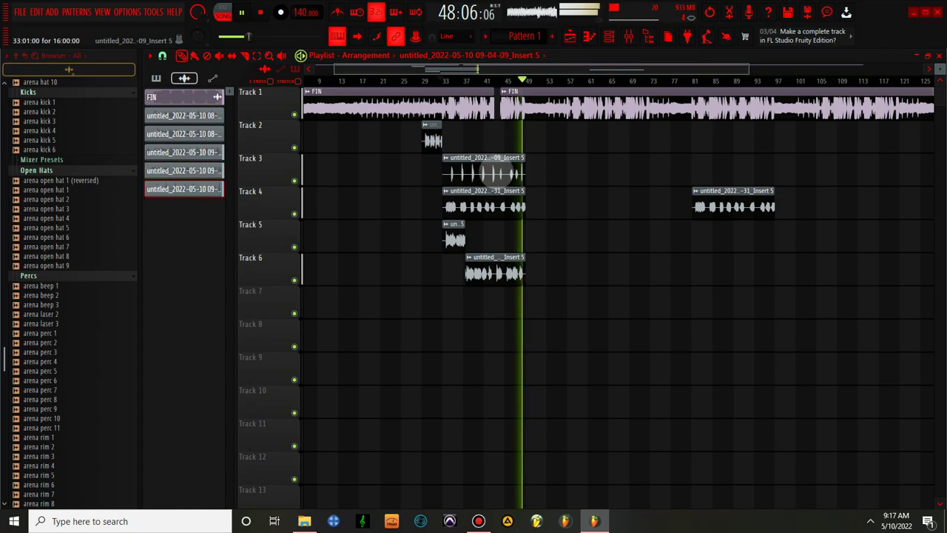
left_click(485, 174)
left_click(696, 170)
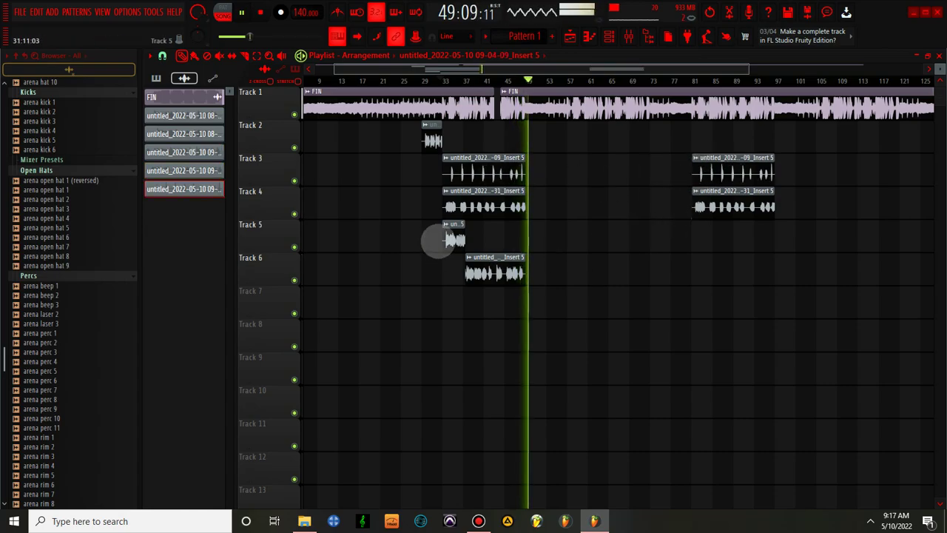
left_click(455, 239)
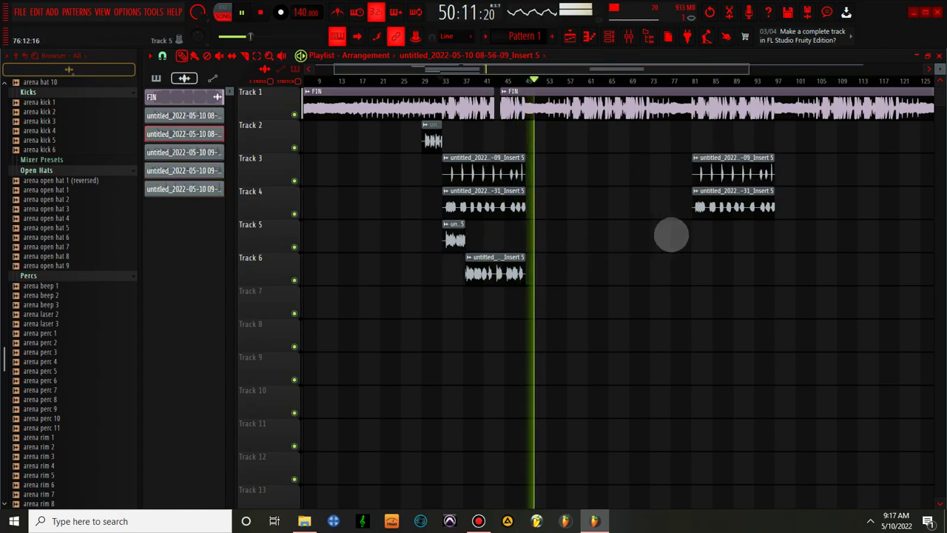
left_click(696, 237)
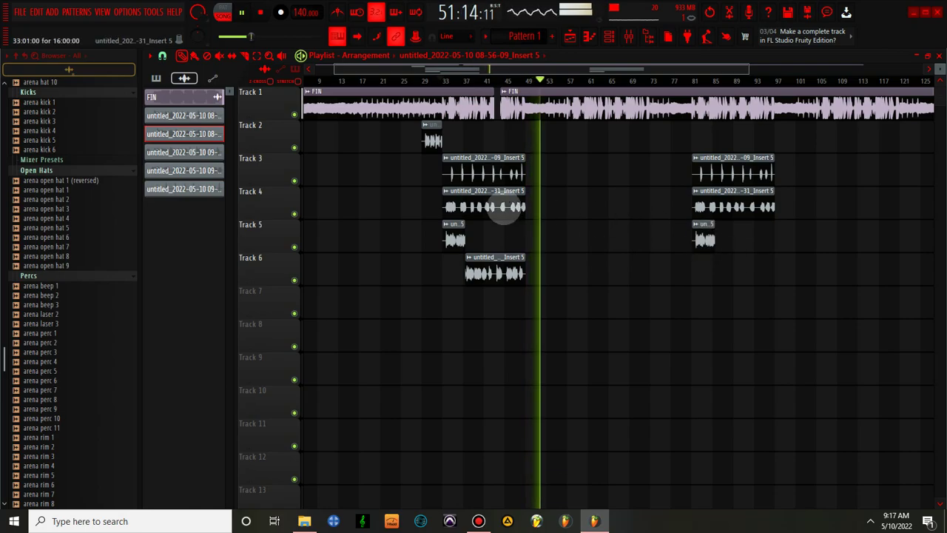
With snap set to Line, copy the Track 6 vocal clip to 85:09:00, where the repeated Track 5 clip ends
left_click_drag(706, 70, 468, 71)
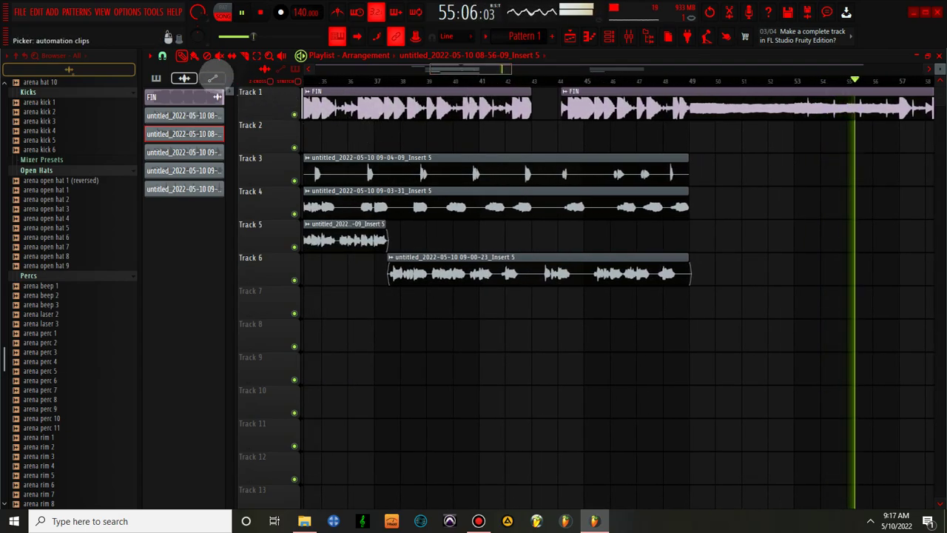
left_click(162, 56)
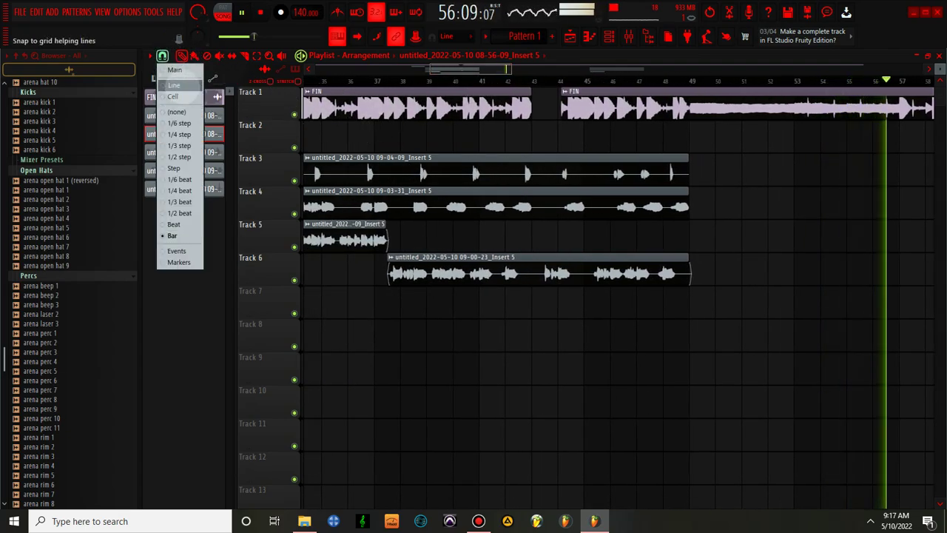
left_click(173, 85)
left_click(434, 255)
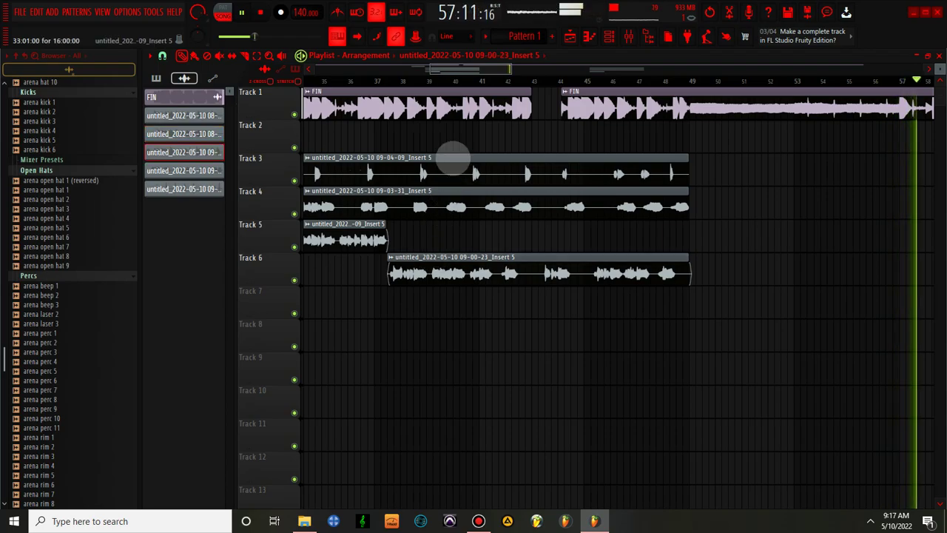
left_click_drag(466, 70, 615, 70)
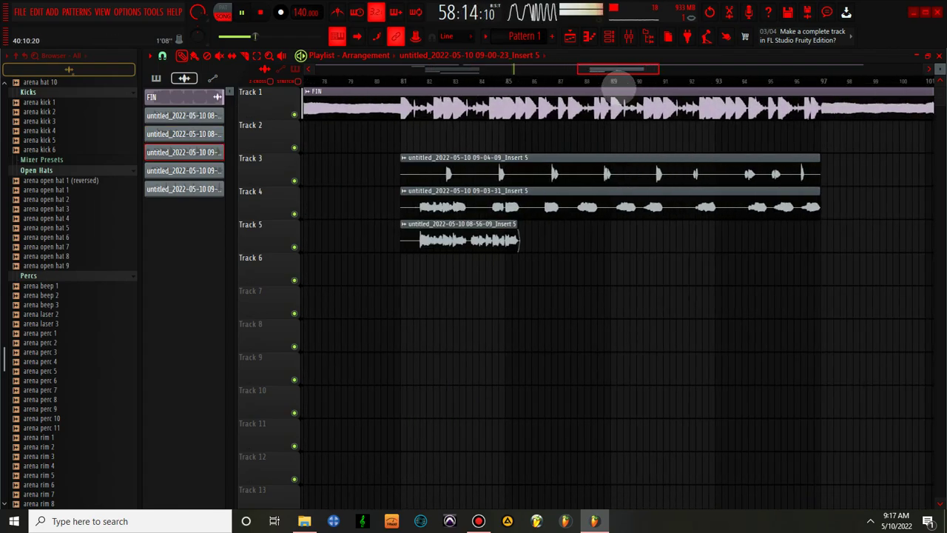
left_click(518, 275)
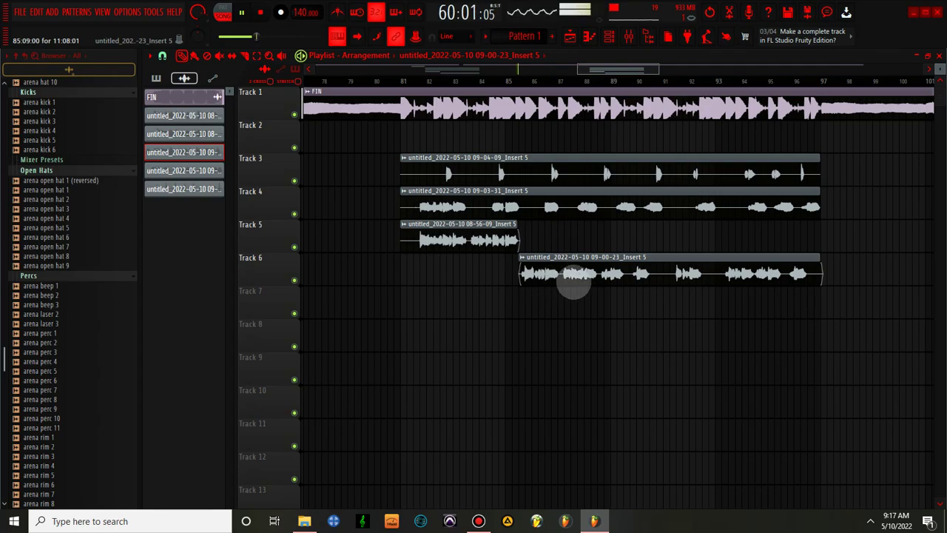
Place copies of the Track 3, Track 4 and Track 5 vocal clips at bar 129
left_click_drag(618, 70, 483, 123)
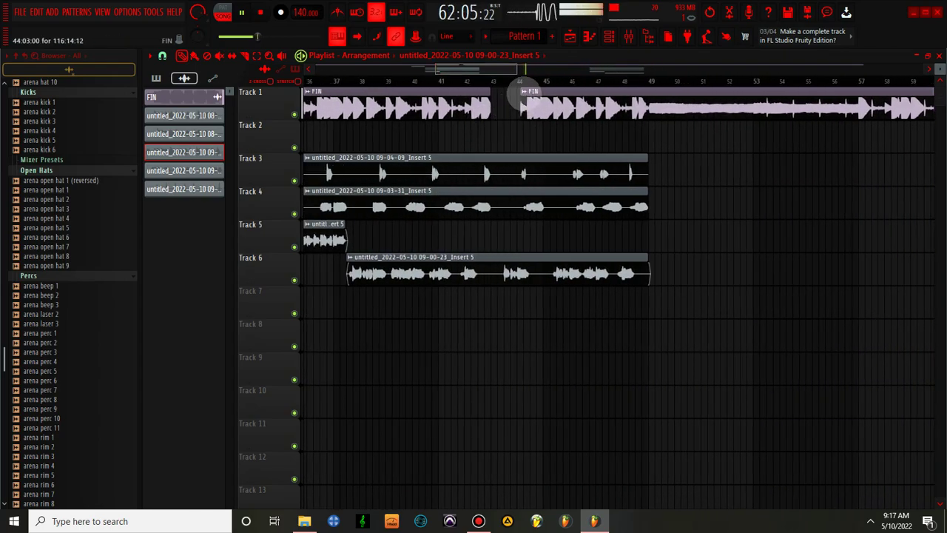
left_click_drag(524, 68, 576, 70)
left_click_drag(515, 70, 677, 70)
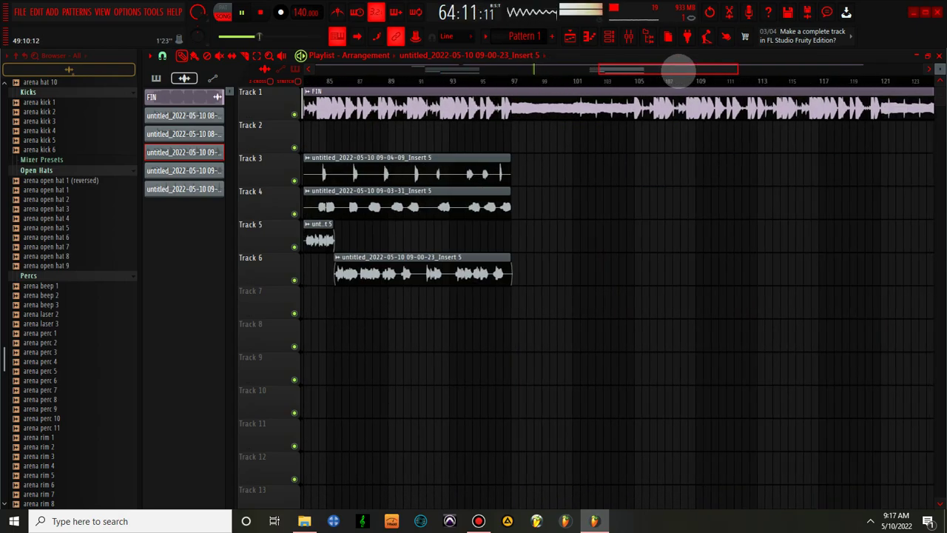
left_click_drag(736, 69, 868, 59)
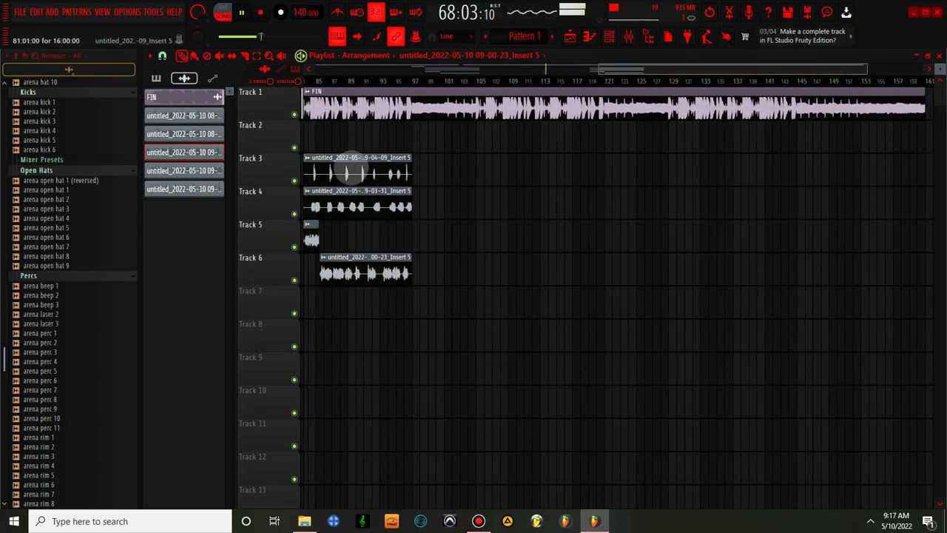
left_click_drag(601, 67, 513, 68)
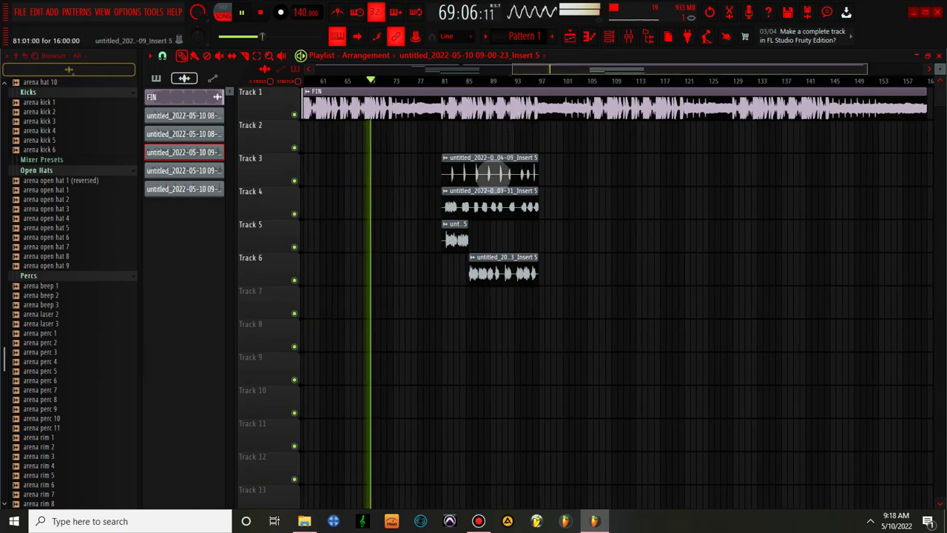
left_click(487, 173)
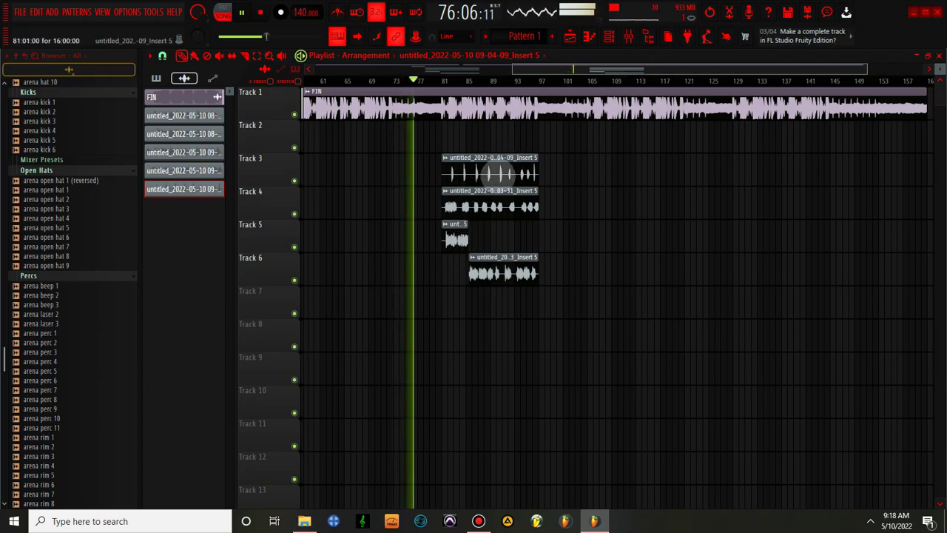
left_click(732, 171)
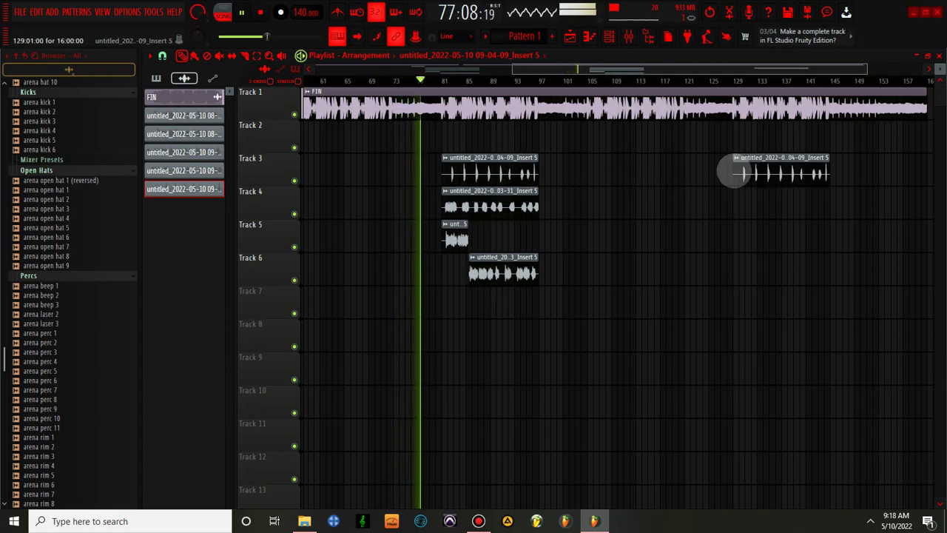
left_click(511, 207)
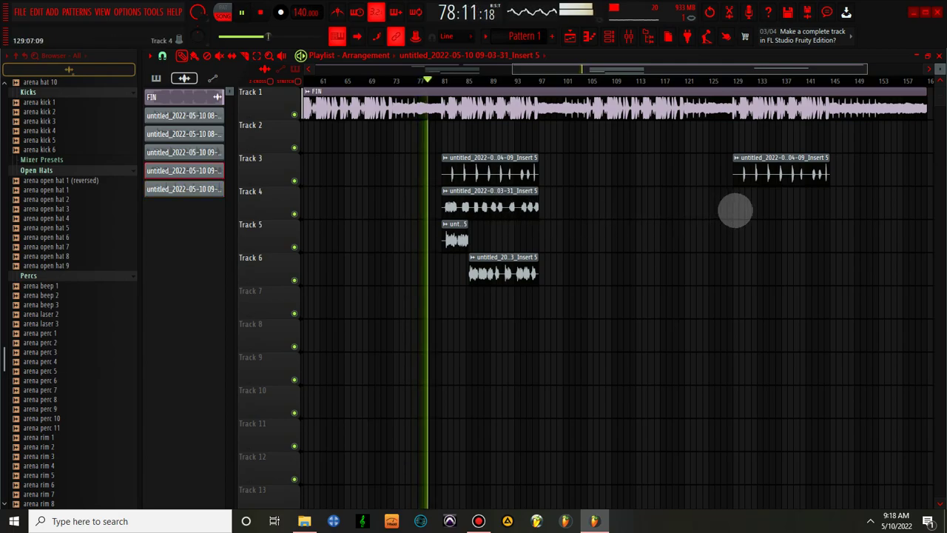
left_click(735, 210)
left_click(455, 237)
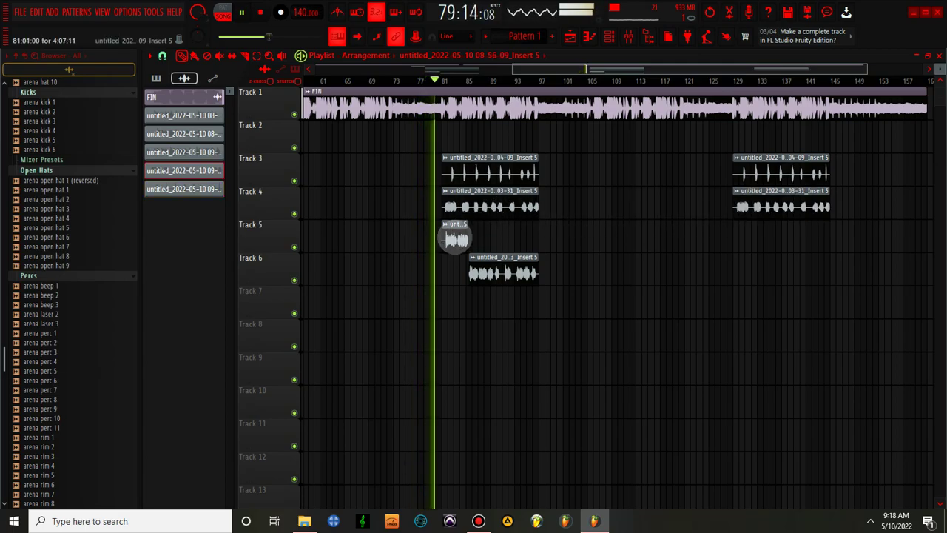
left_click(735, 238)
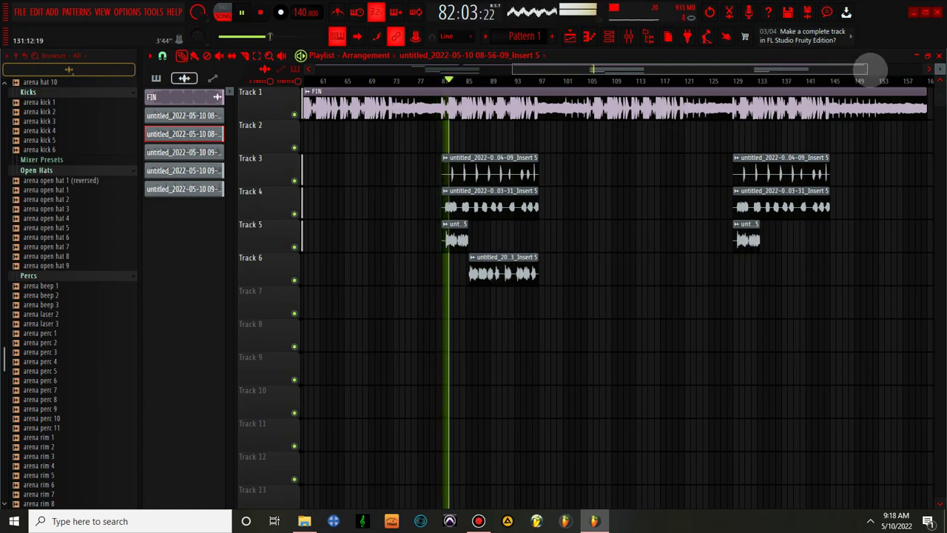
Place a copy of the Track 6 vocal clip on Track 6, starting where the Track 5 clip at bar 129 ends
left_click_drag(868, 68, 643, 69)
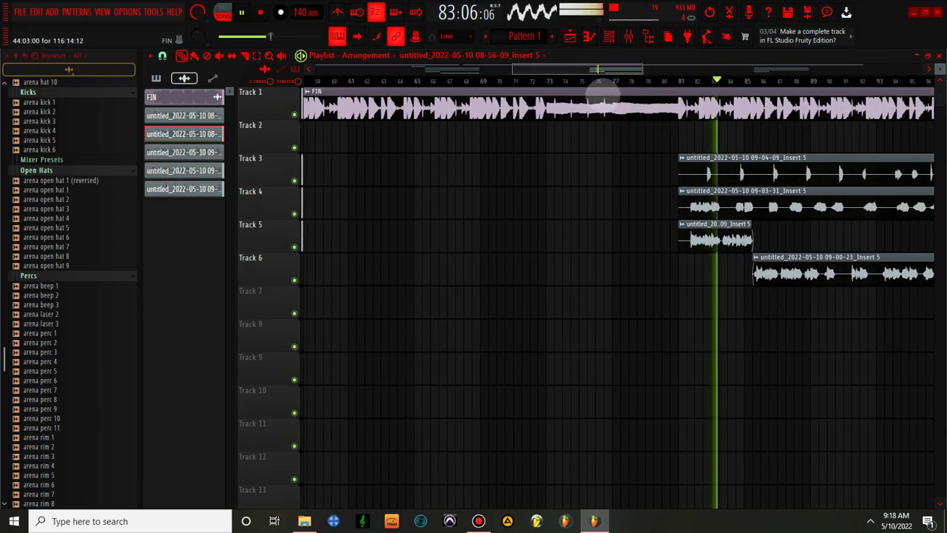
left_click_drag(521, 69, 666, 69)
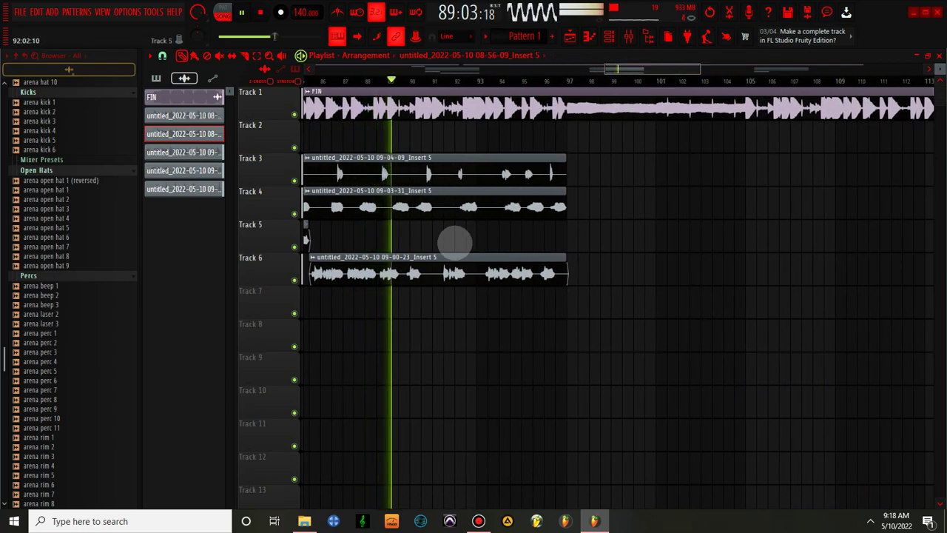
left_click(424, 278)
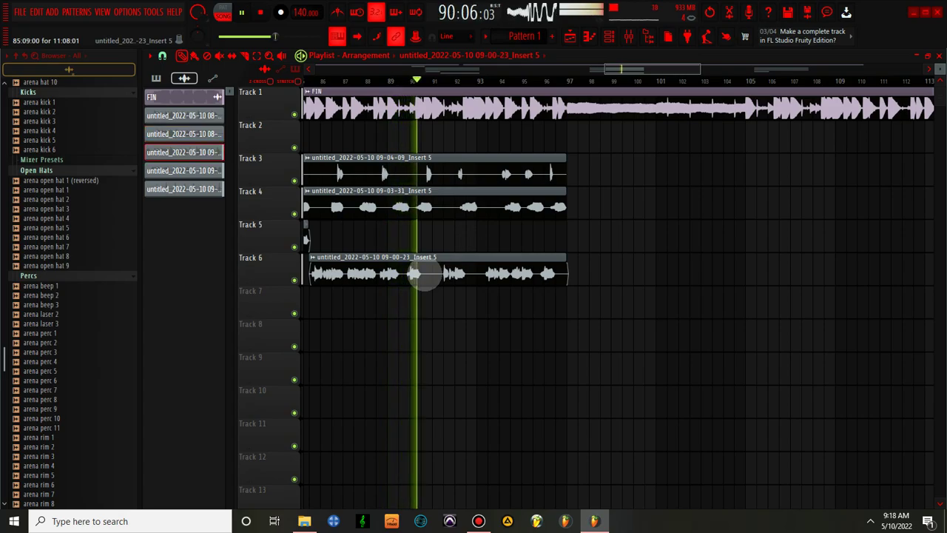
left_click_drag(698, 68, 622, 89)
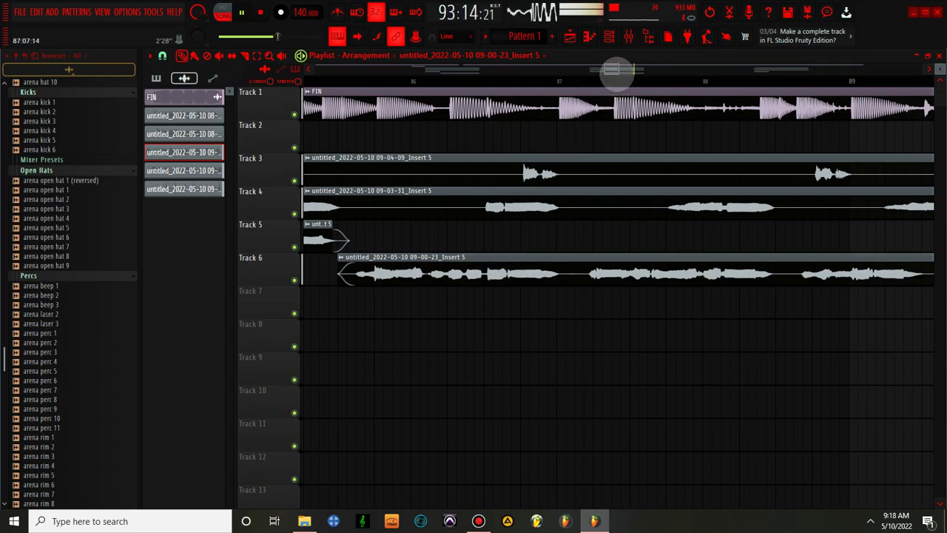
left_click_drag(613, 69, 761, 59)
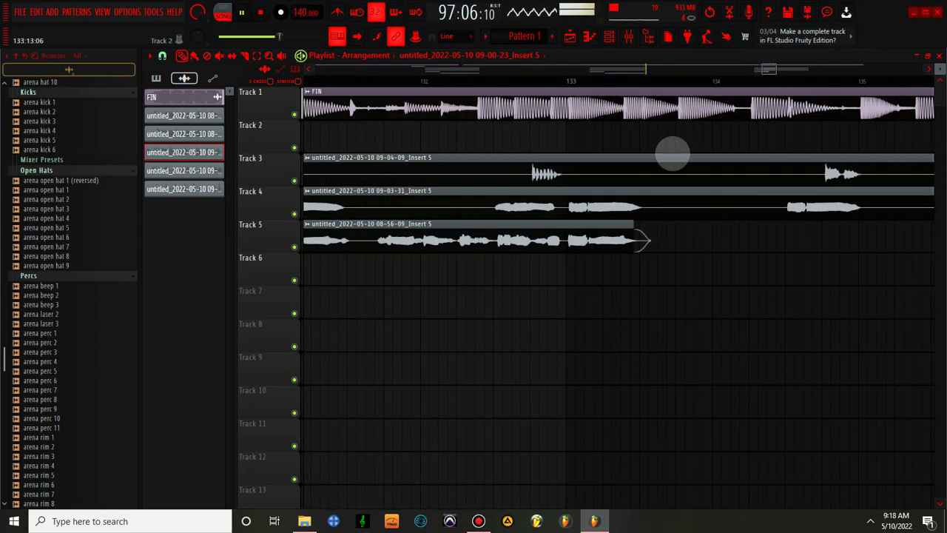
left_click(640, 270)
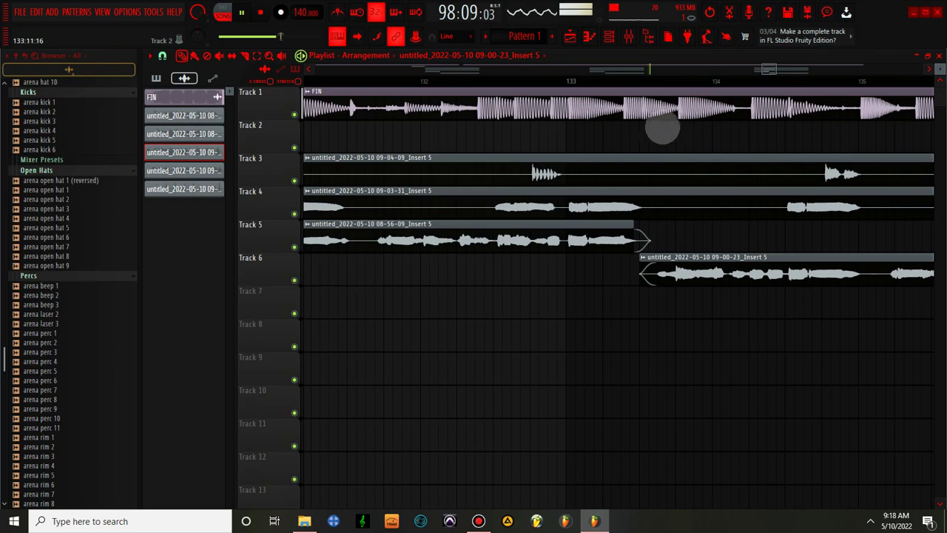
mouse_move(770, 69)
left_mouse_down()
mouse_move(604, 85)
mouse_move(774, 68)
left_mouse_up()
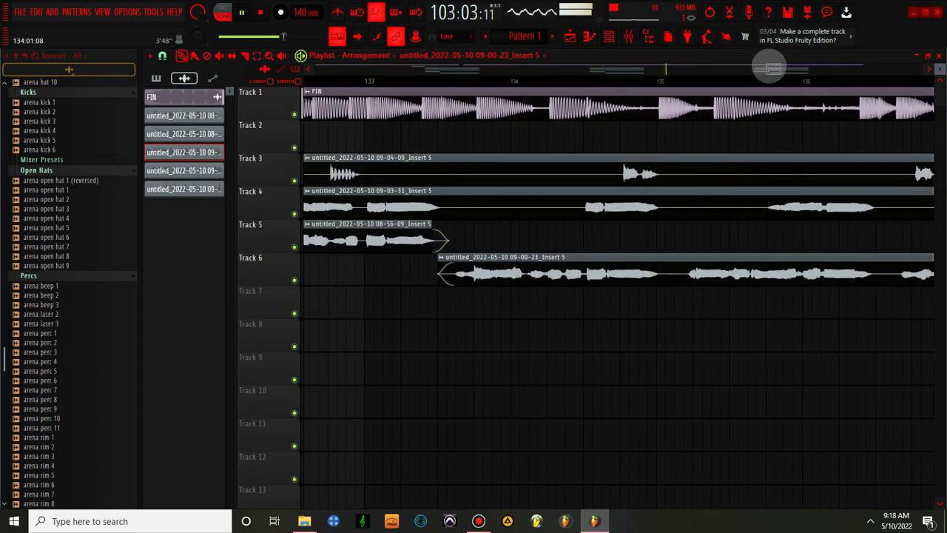
scroll(773, 69, "down", 5)
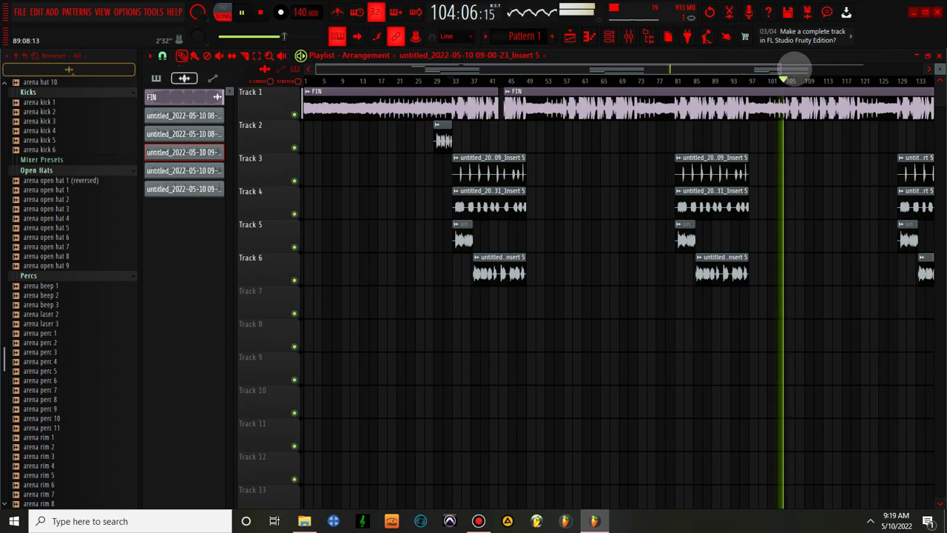
left_click_drag(785, 69, 863, 69)
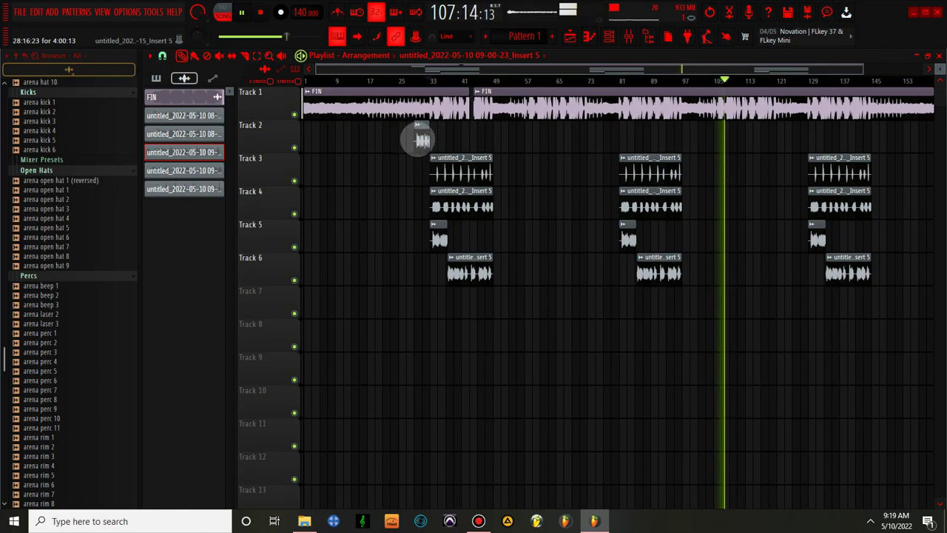
left_click(407, 79)
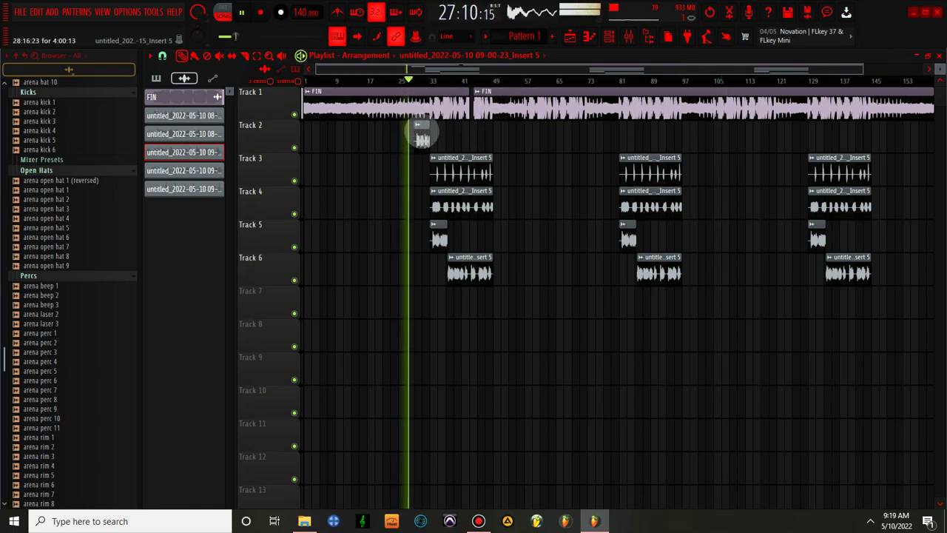
right_click(417, 128)
left_click(444, 213)
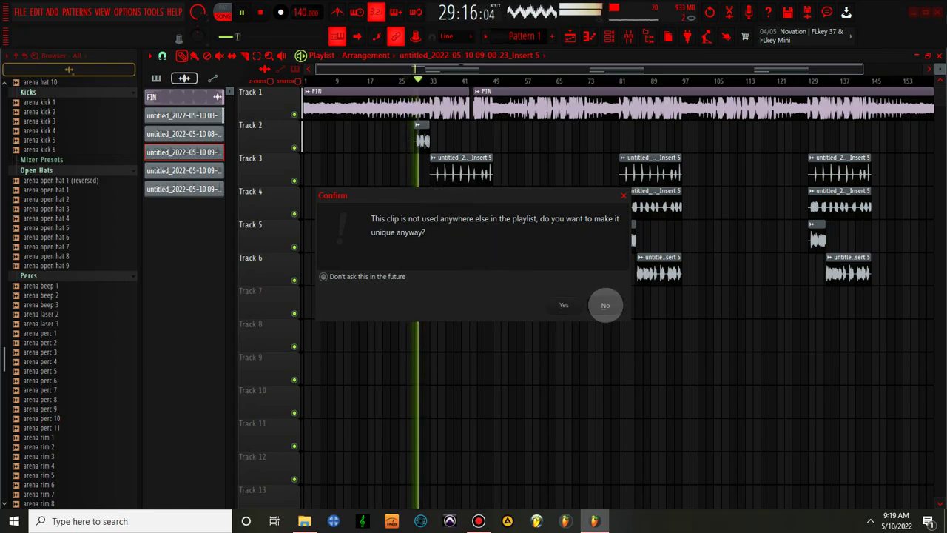
left_click(606, 305)
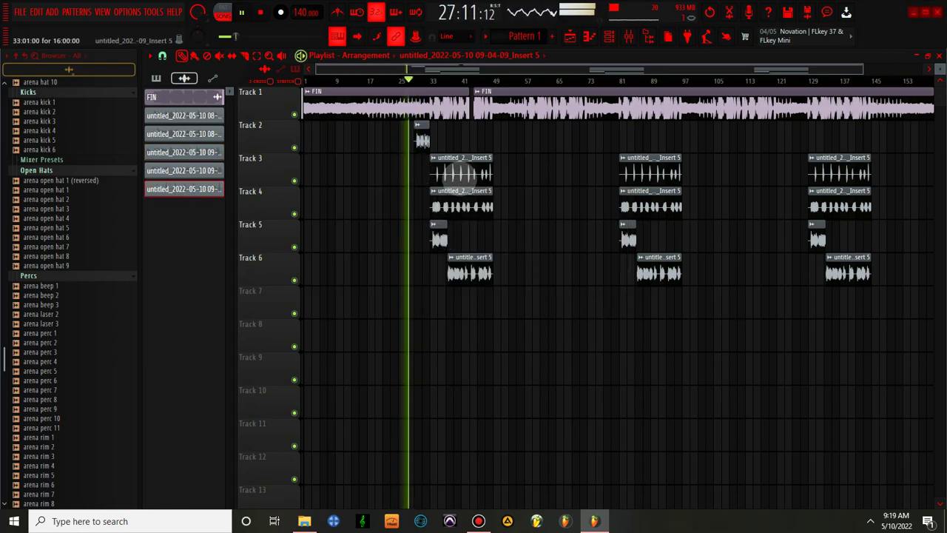
double_click(459, 175)
left_click(553, 192)
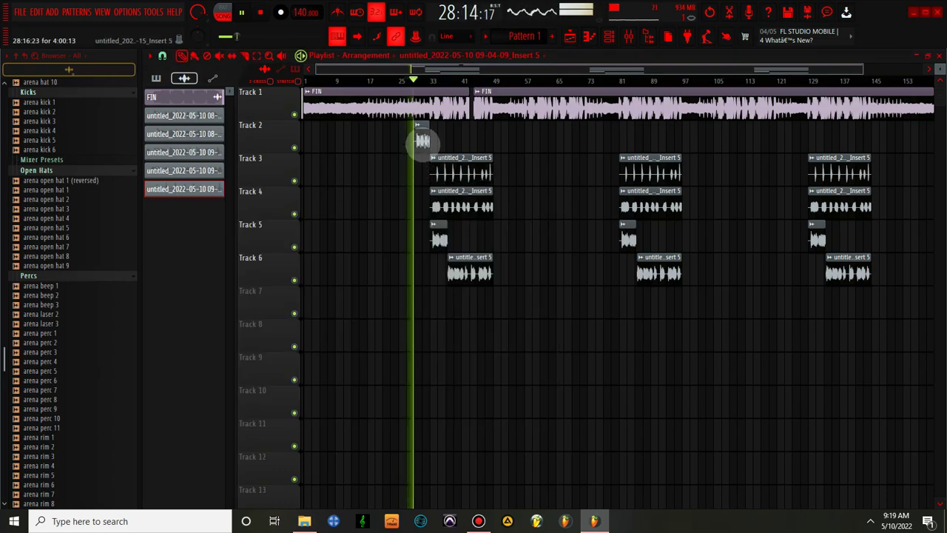
Move the Track 2 vocal clip to Track 3, directly before the hook clip, and lower its volume in the channel settings
double_click(422, 141)
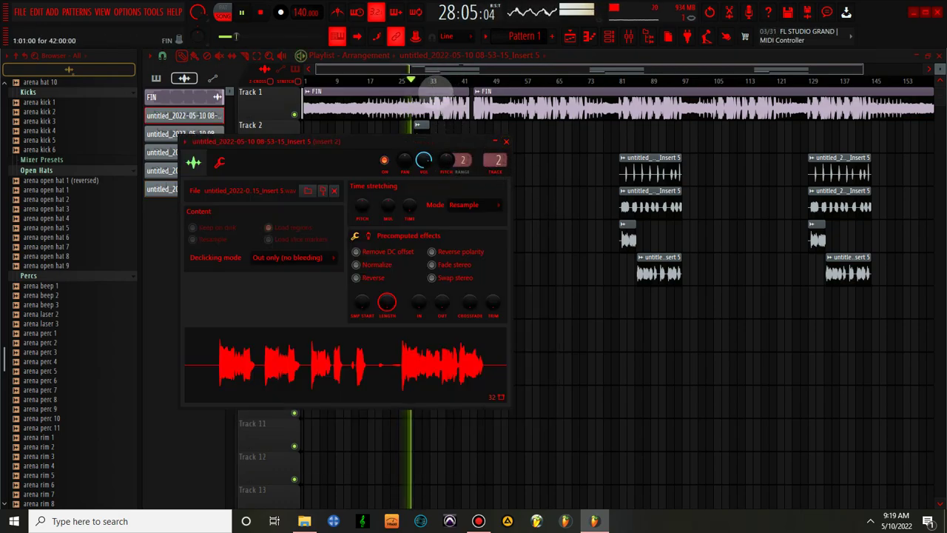
left_click(406, 68)
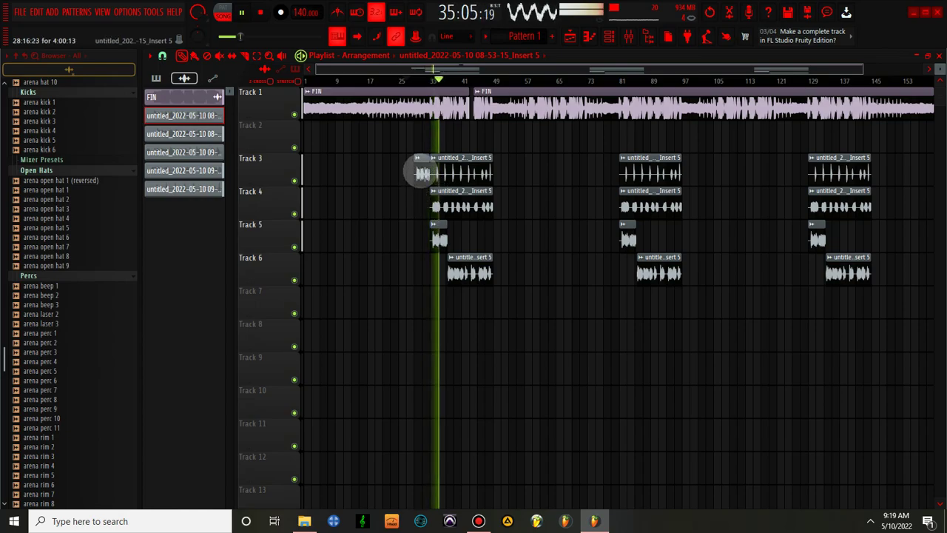
double_click(422, 173)
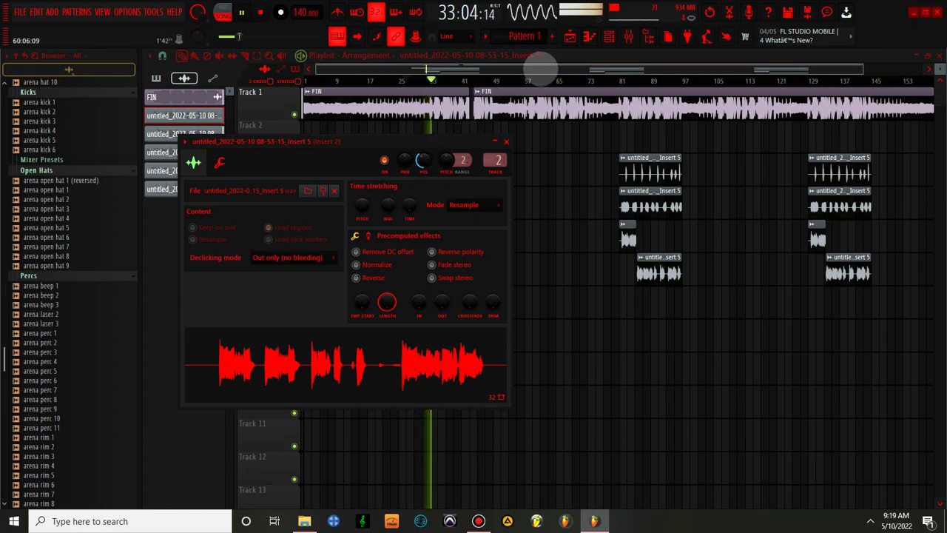
key("Escape")
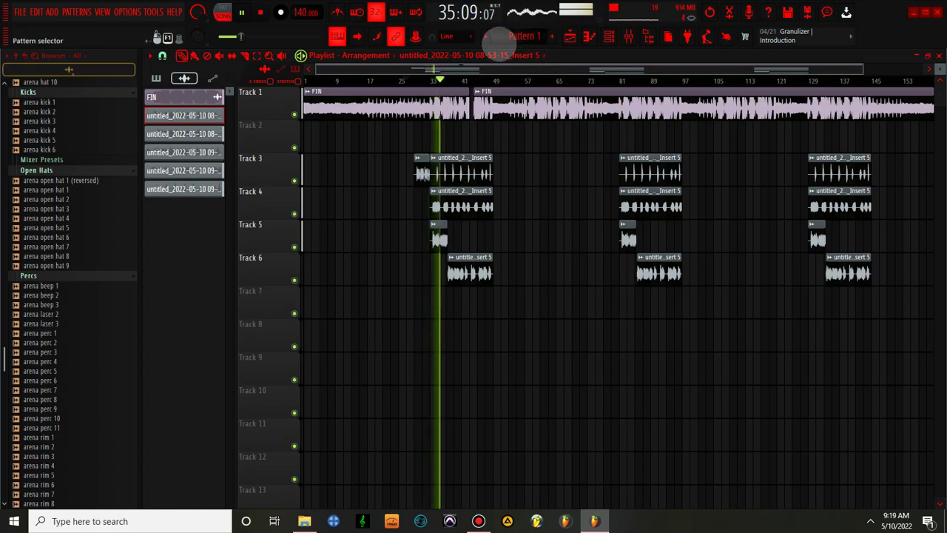
Load the Fix Flanger plugin into effect slot 5 of mixer track Insert 10
left_click(628, 37)
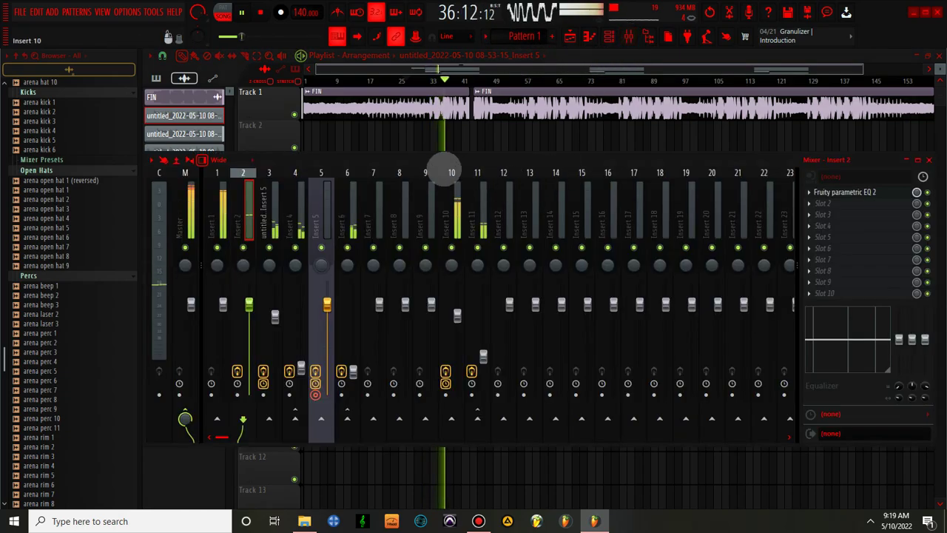
left_click(451, 173)
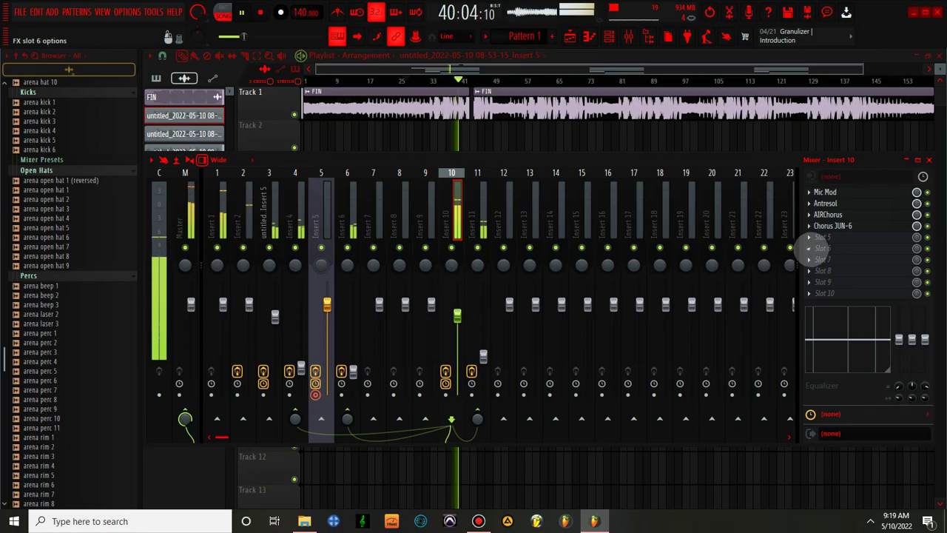
left_click(823, 236)
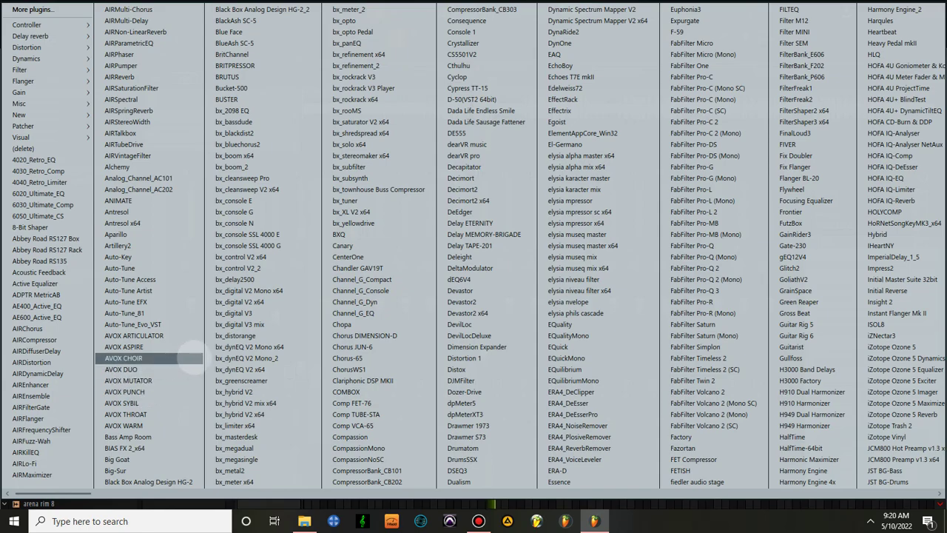
scroll(418, 368, "down", 2)
scroll(418, 368, "down", 1)
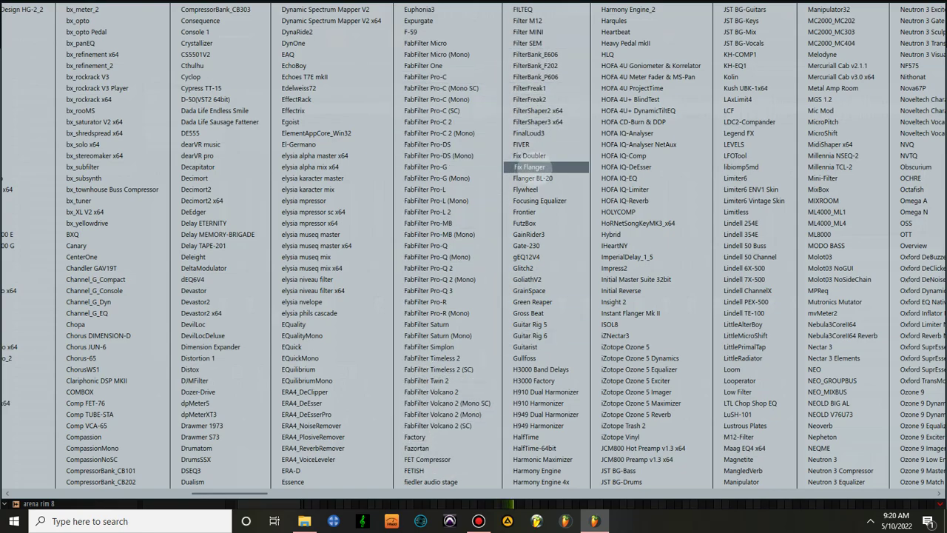
left_click(506, 167)
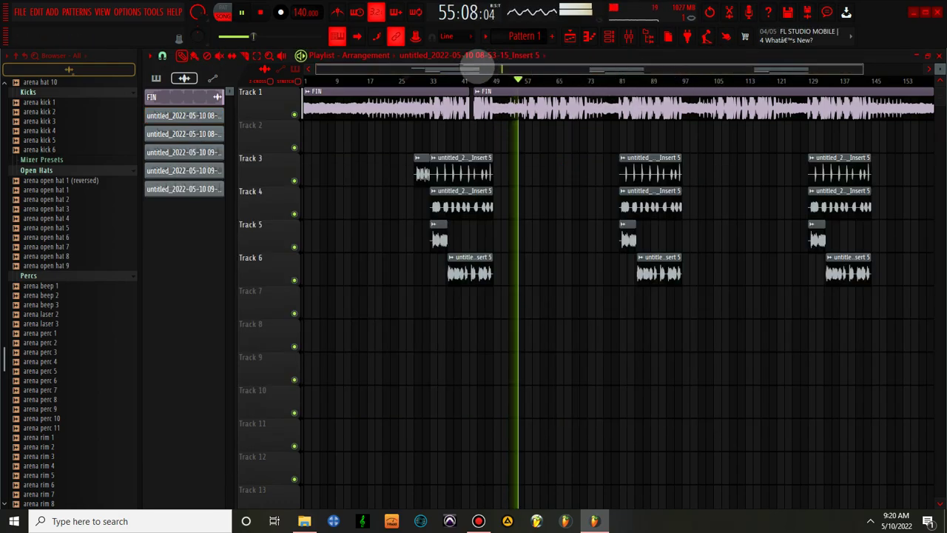
Audition the Fix Flanger presets on the hook, settle on FX Leslie Slow and turn its Mix down toward the input signal
left_click(413, 80)
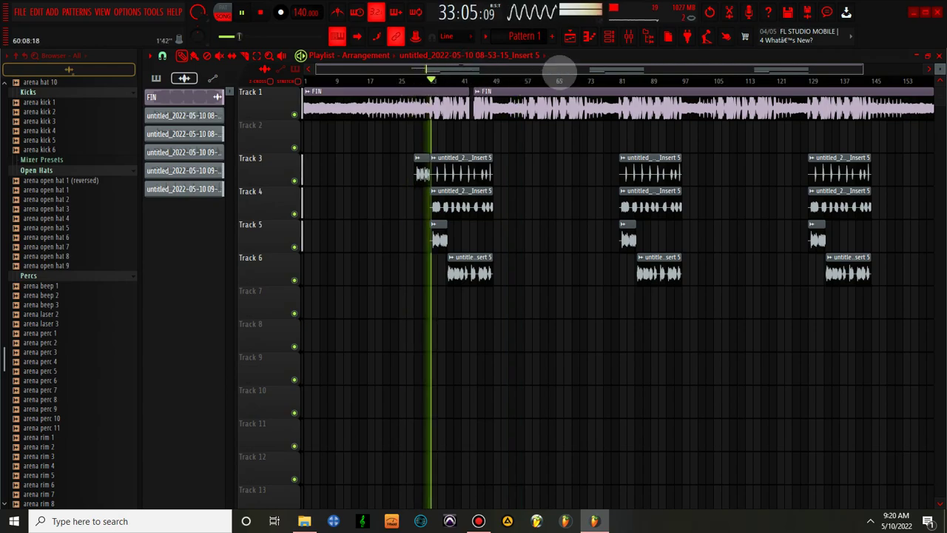
left_click(629, 36)
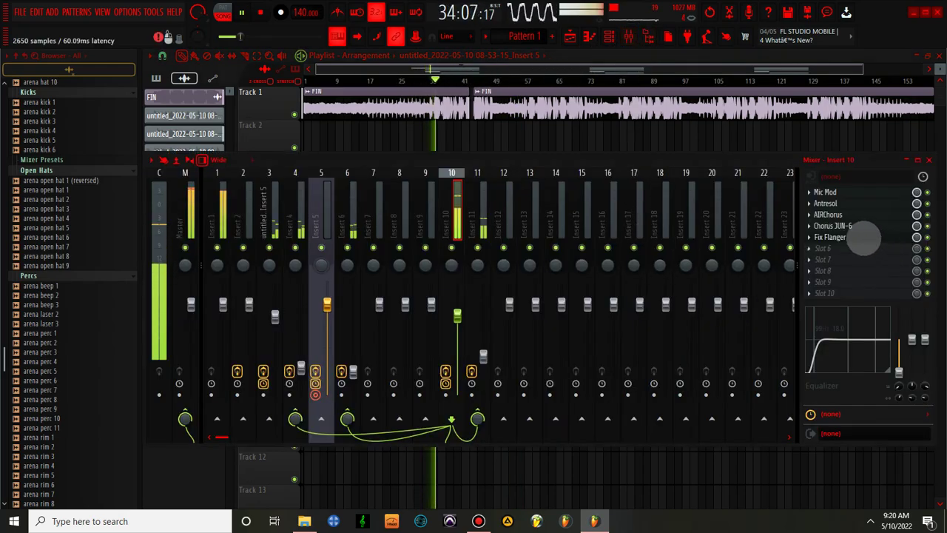
left_click(864, 237)
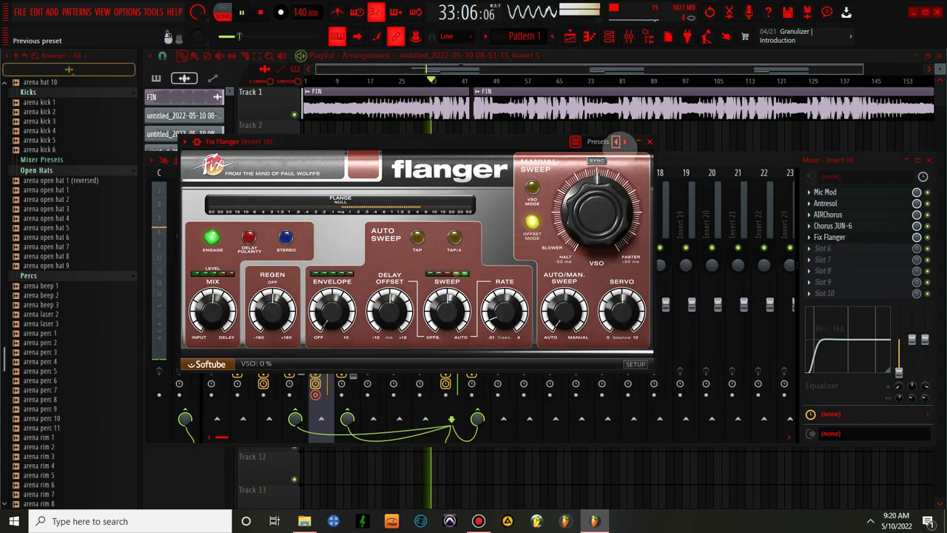
left_click(624, 142)
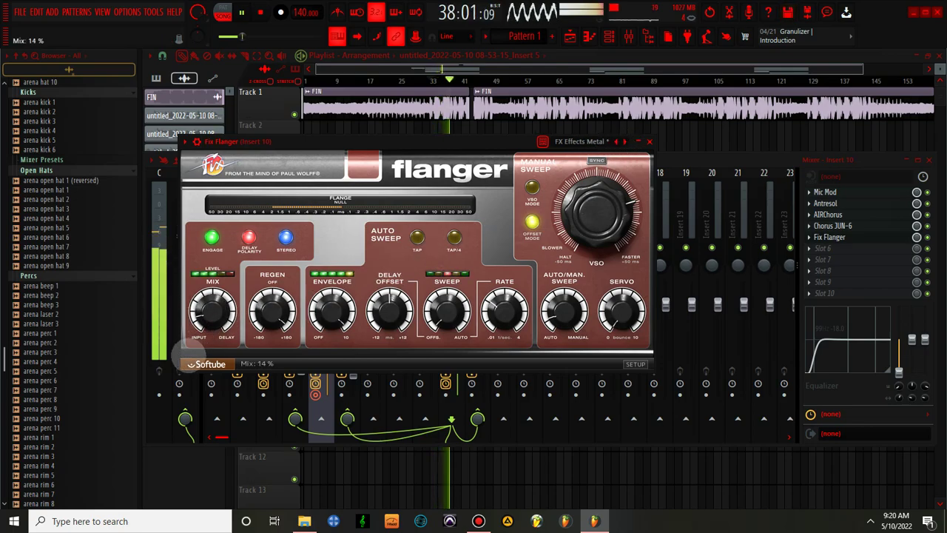
left_click(624, 141)
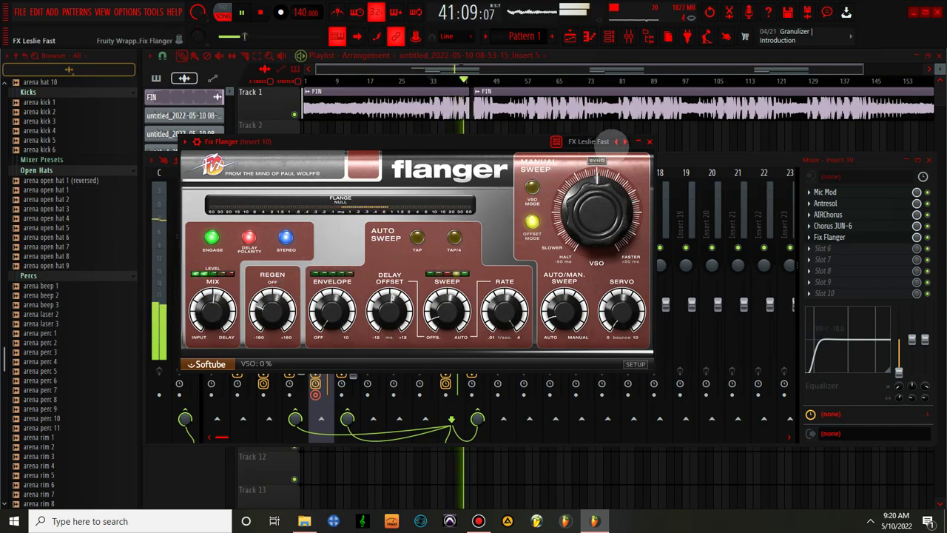
left_click(624, 141)
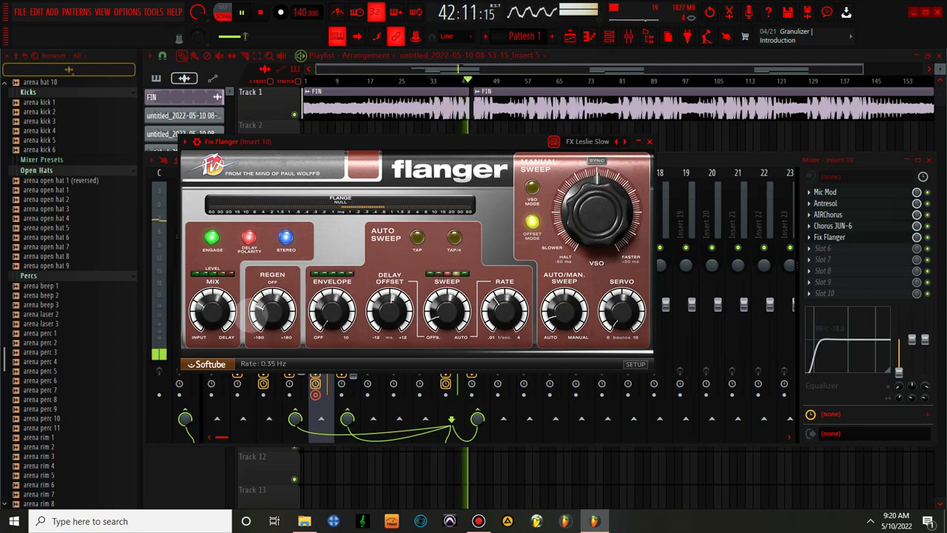
left_click_drag(200, 324, 197, 335)
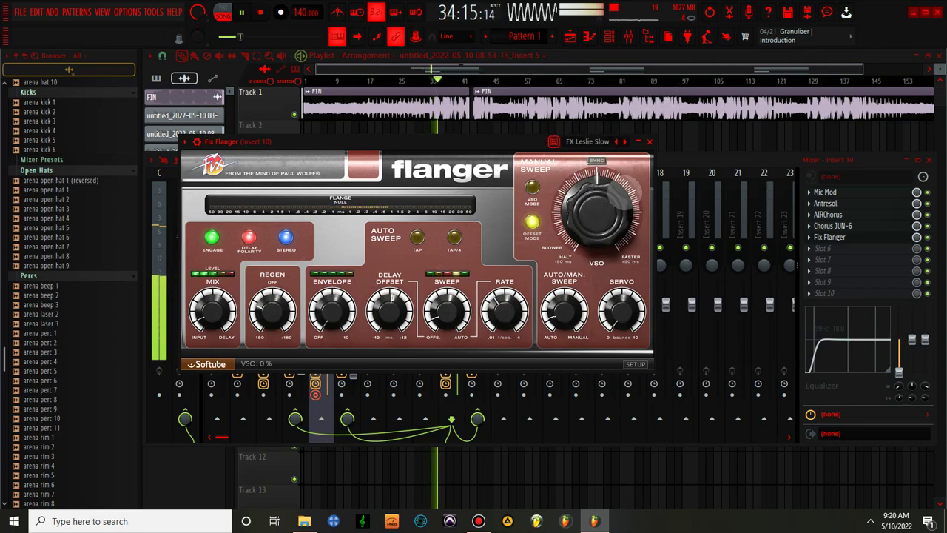
left_click(649, 141)
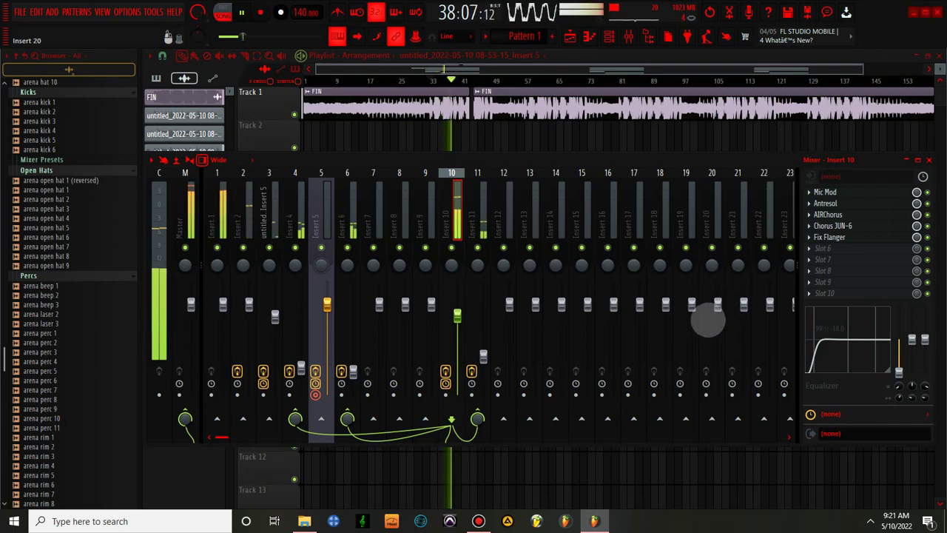
Load JST BG-Vocals into effect slot 6 of Insert 10, with compression at 6% and the mode set to Bouncy
left_click(818, 237)
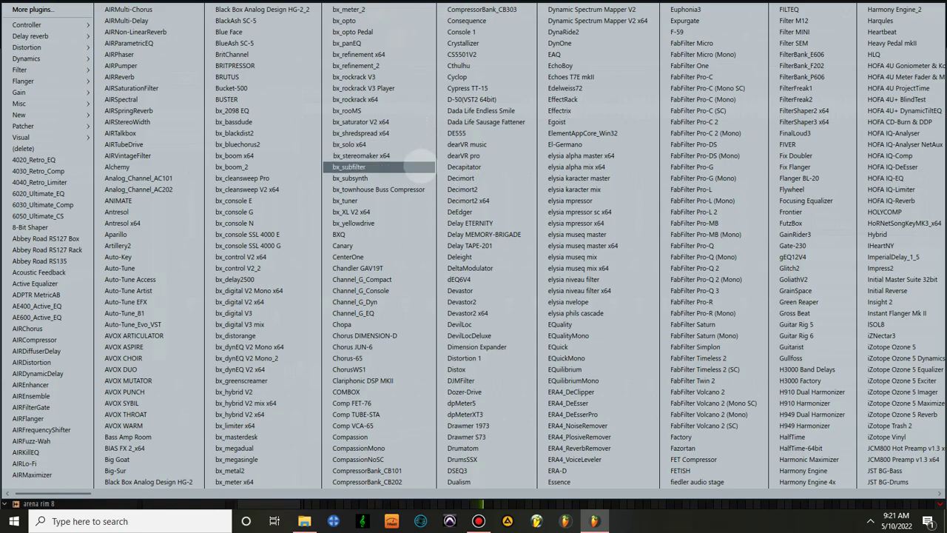
scroll(399, 148, "down", 2)
scroll(666, 376, "down", 2)
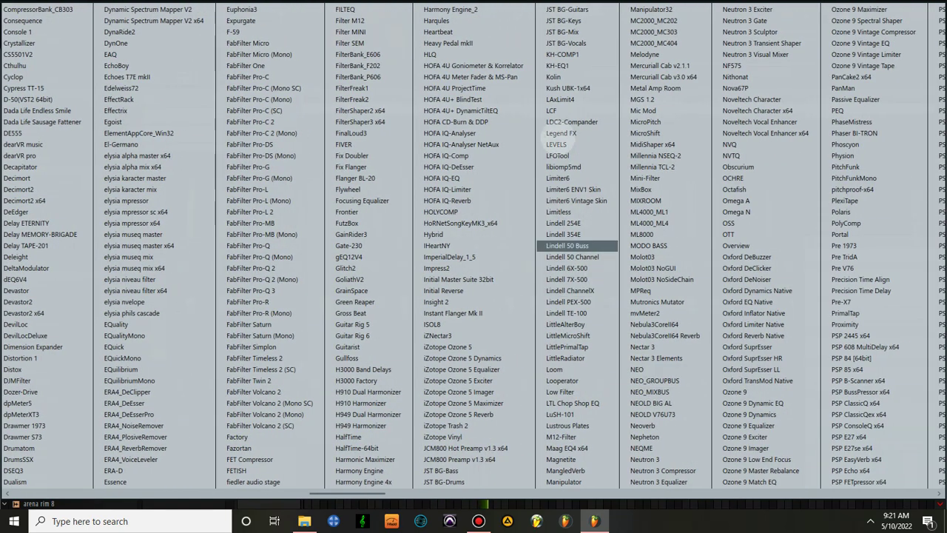
left_click(567, 43)
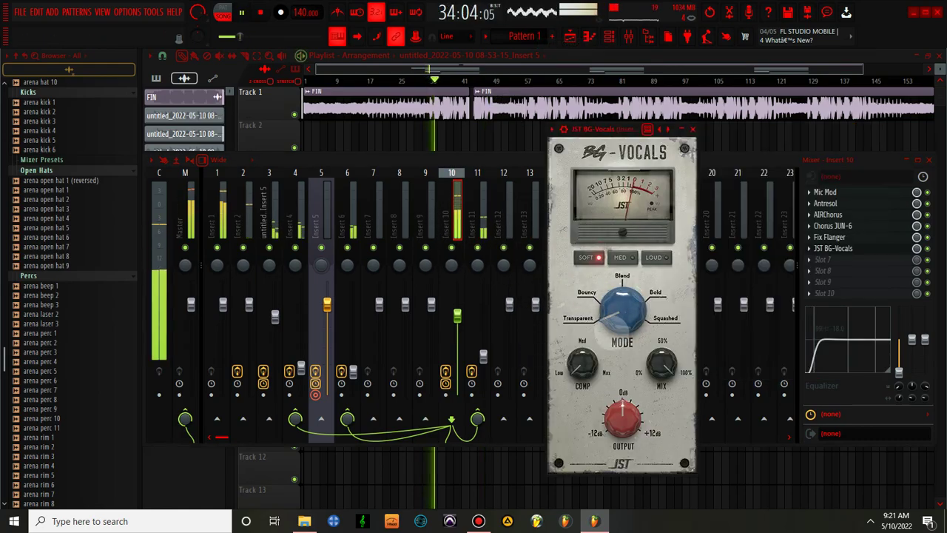
mouse_move(603, 314)
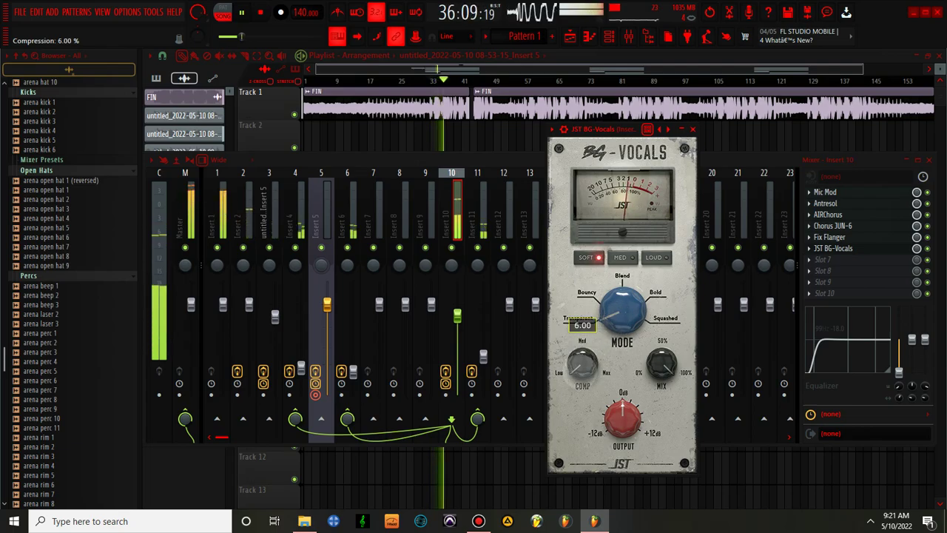
left_click_drag(622, 305, 621, 296)
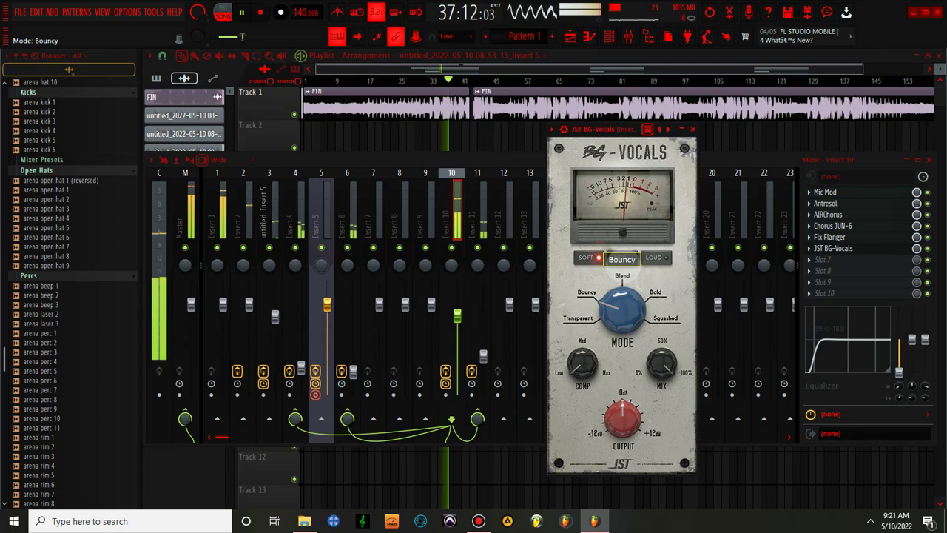
Set JST BG-Vocals to Blend mode with compression at 18% and raise its output slightly
left_click_drag(622, 240, 649, 218)
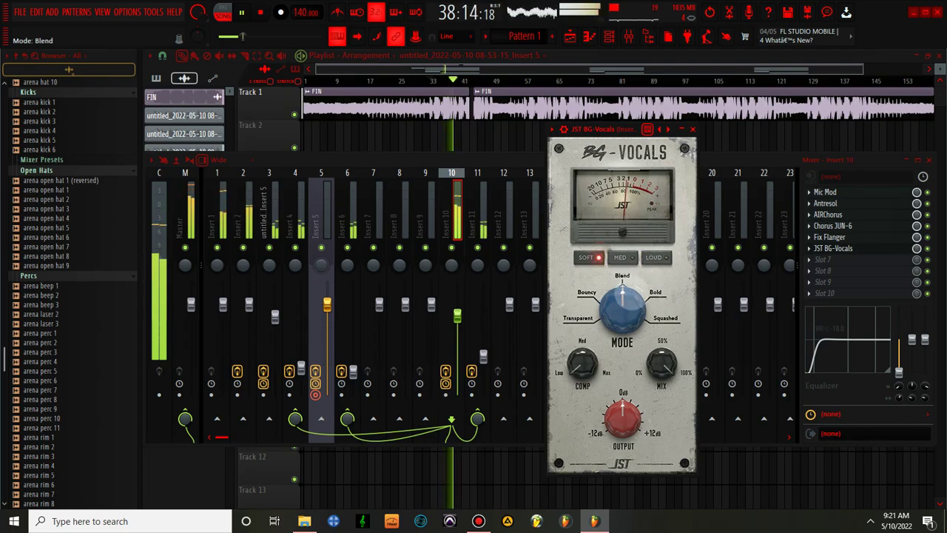
mouse_move(583, 361)
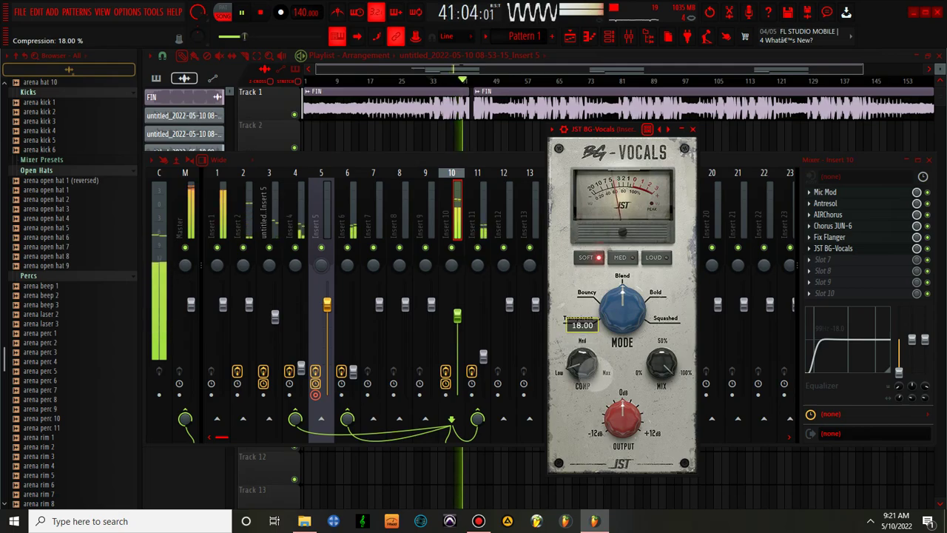
mouse_move(623, 416)
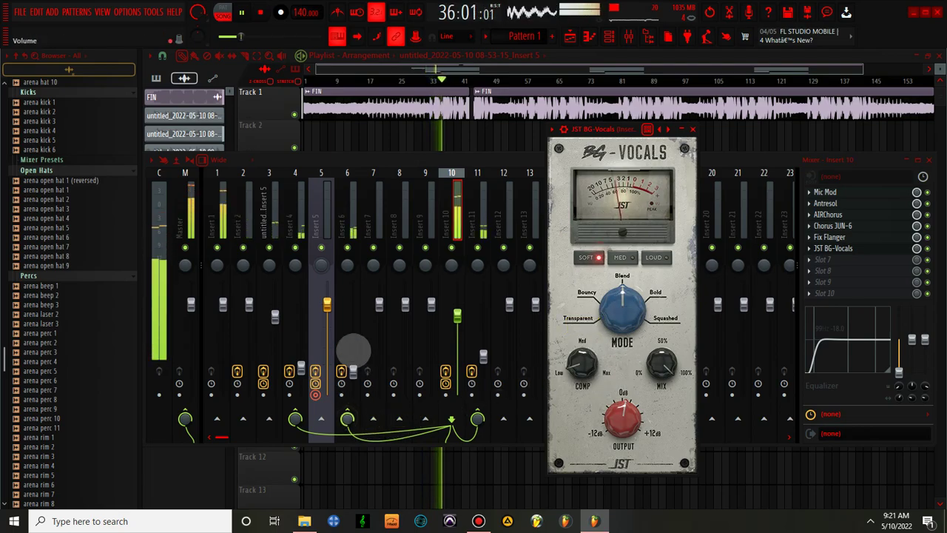
Lower the fader of the Insert 6 reverb track slightly
left_click(352, 210)
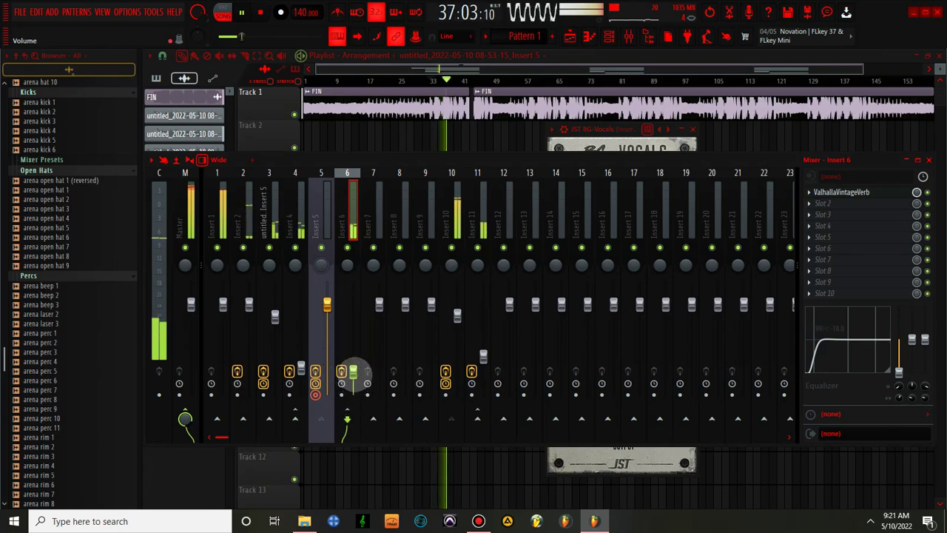
right_click(353, 374)
left_click(392, 479)
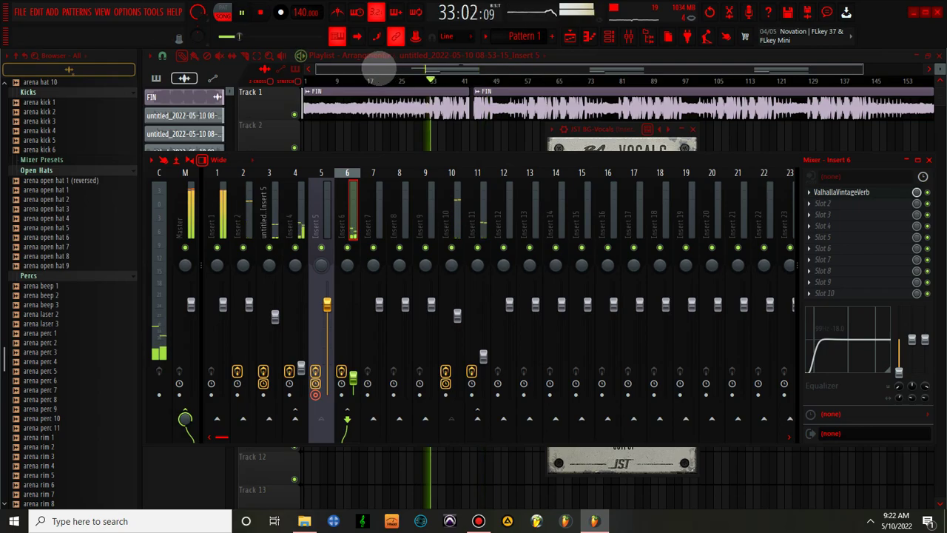
Send mixer track Insert 2 to Insert 4 and set the send level
left_click_drag(325, 69, 631, 53)
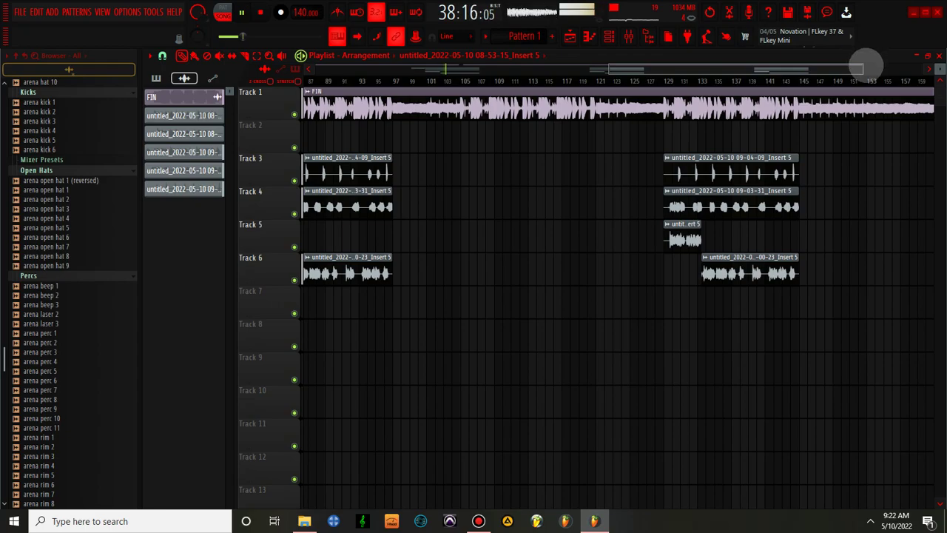
left_click_drag(865, 64, 504, 111)
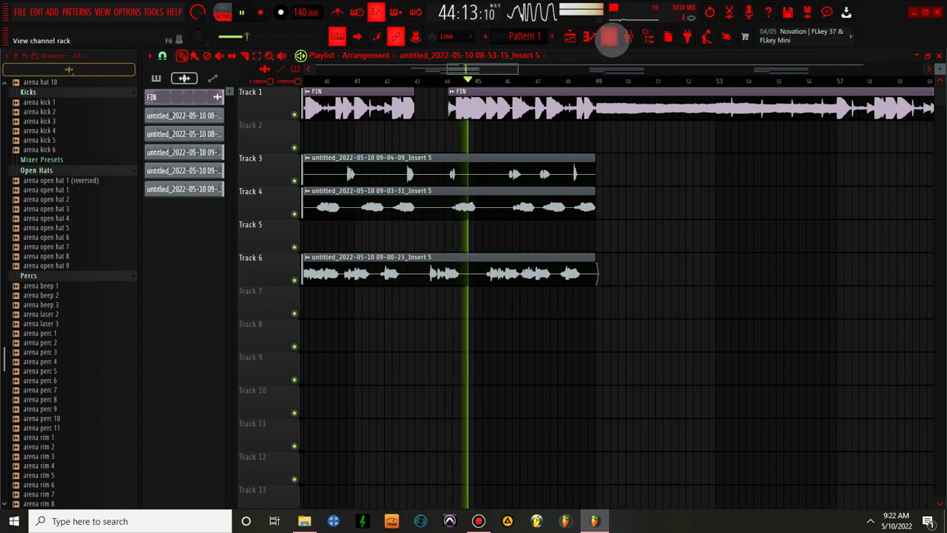
left_click(628, 37)
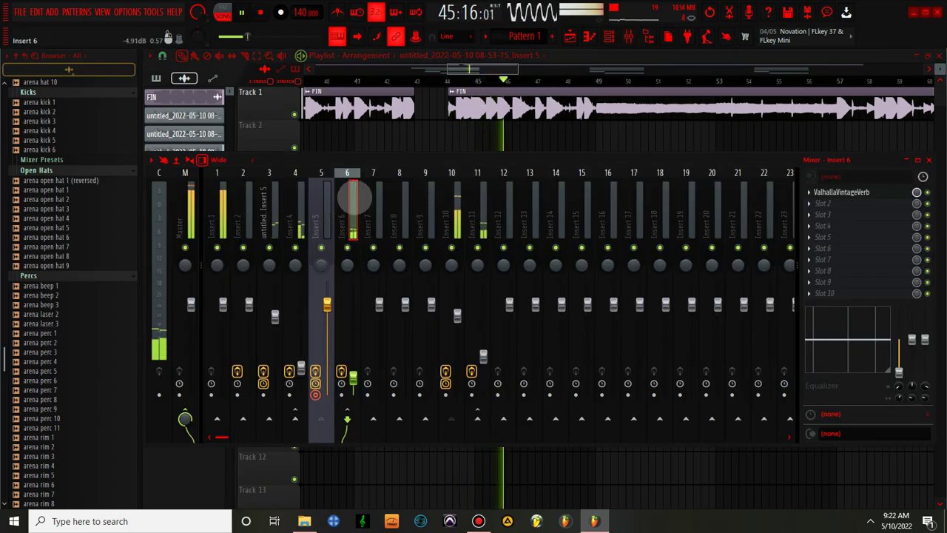
left_click(246, 196)
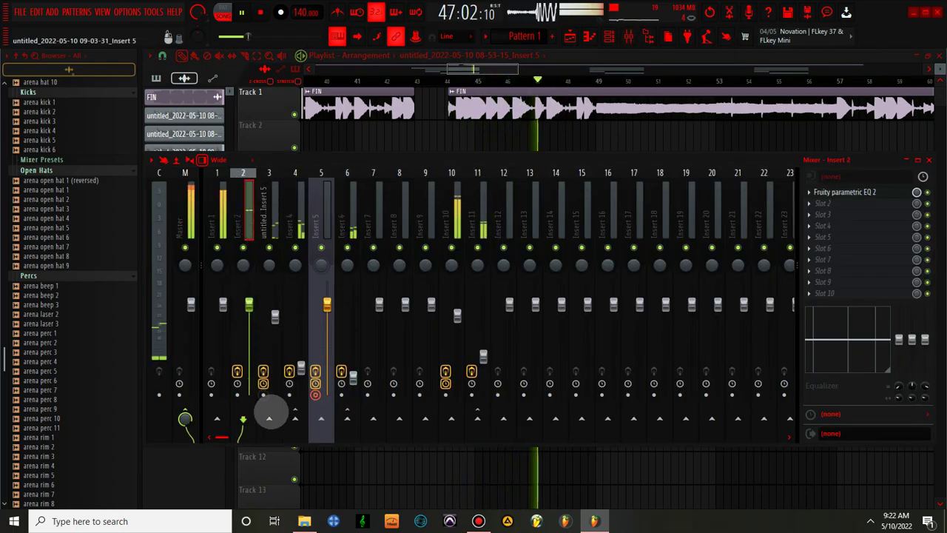
right_click(321, 418)
left_click(333, 451)
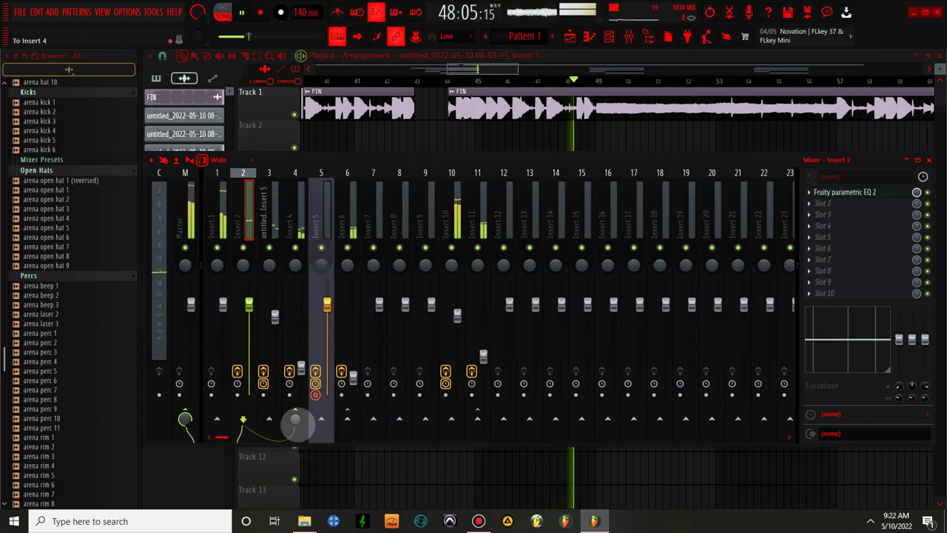
right_click(296, 420)
left_click(347, 335)
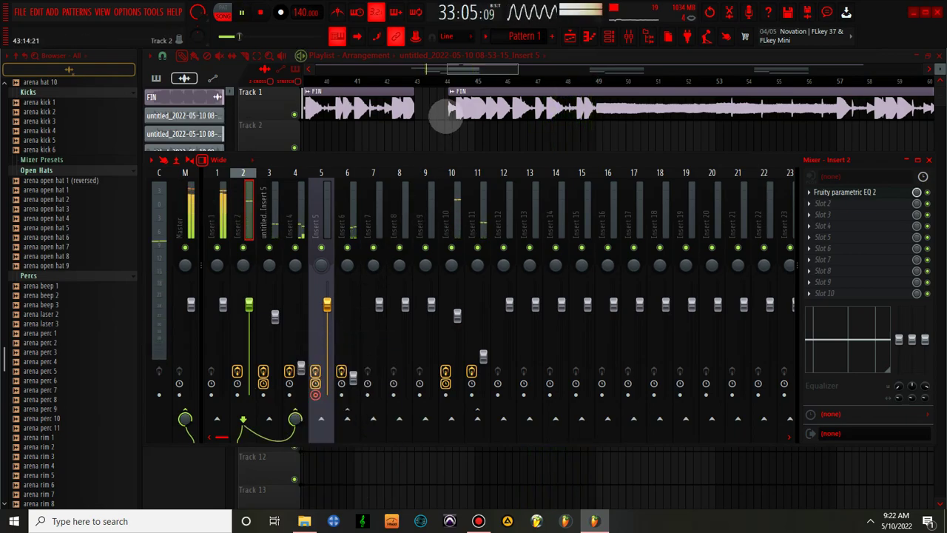
Adjust the playlist snap and slice the Track 1 beat at bar 91 in the second hook
left_click_drag(482, 70, 447, 73)
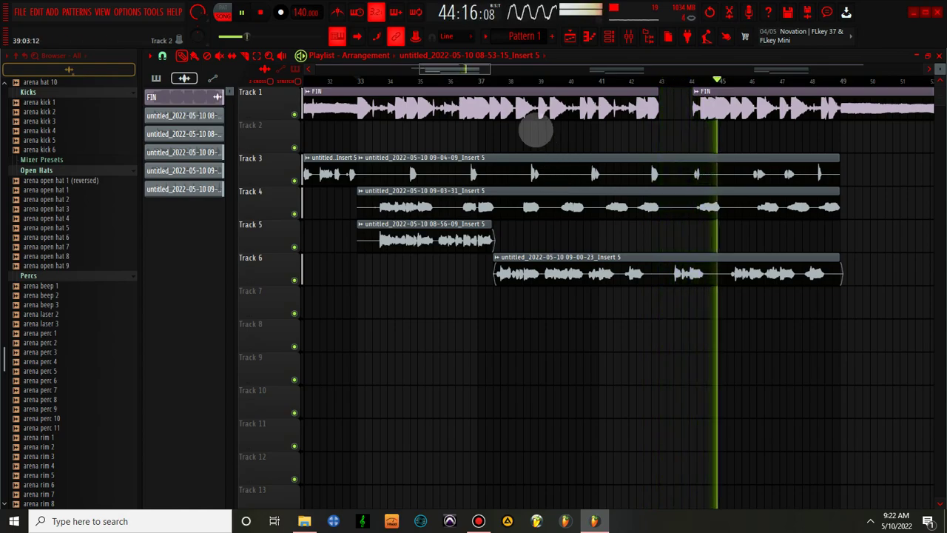
left_click_drag(469, 69, 659, 42)
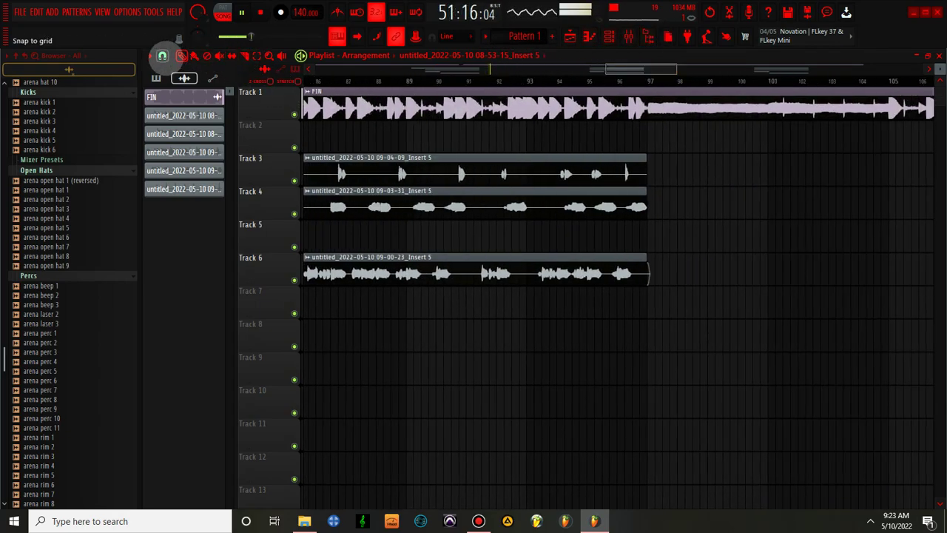
left_click(162, 57)
left_click(185, 234)
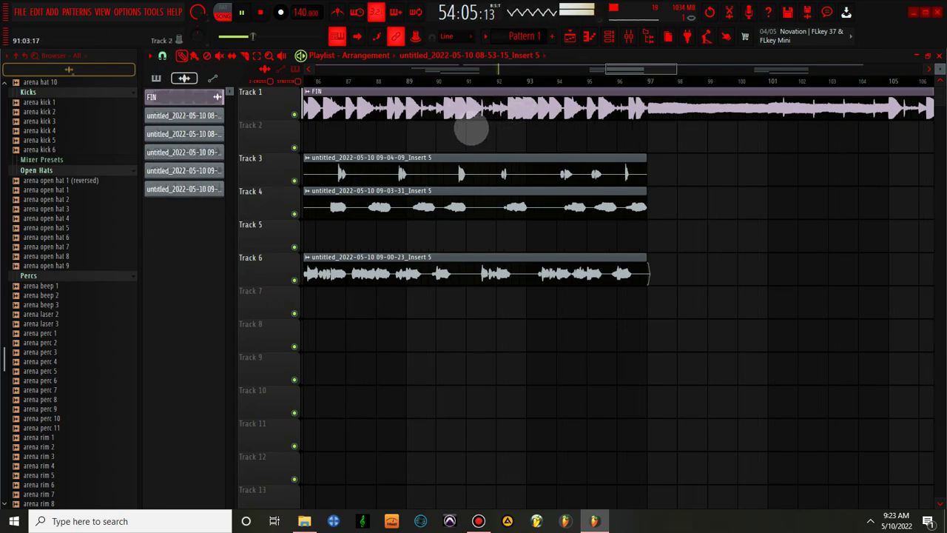
left_click(244, 56)
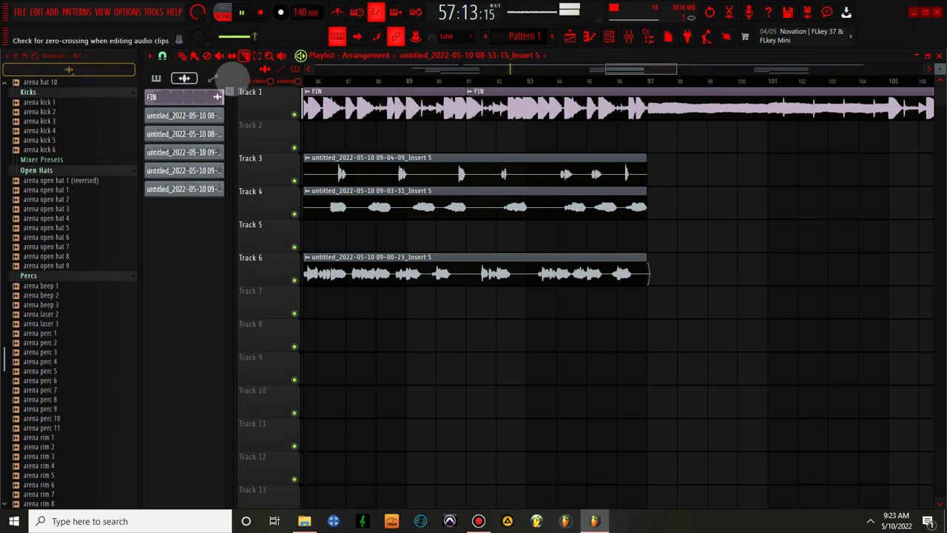
left_click(185, 77)
left_click(175, 84)
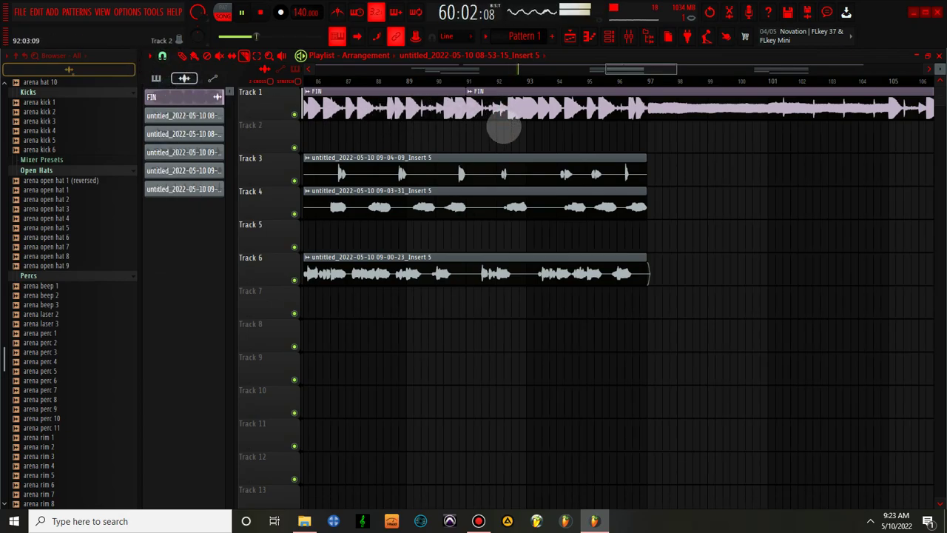
Remove about one bar of the Track 1 beat after bar 91 and after bar 139, making drops in the second and third hooks
left_click_drag(675, 65, 629, 69)
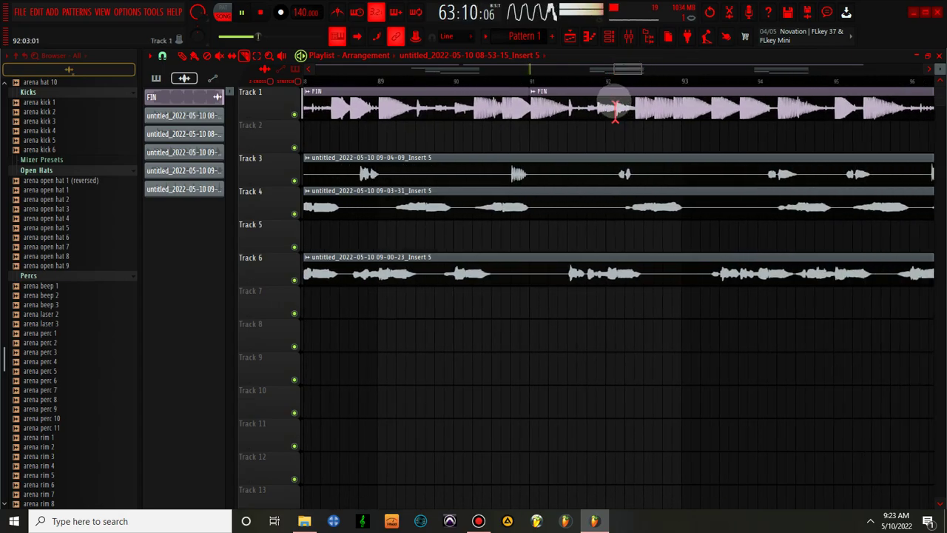
right_click(615, 109)
left_click_drag(628, 70, 788, 32)
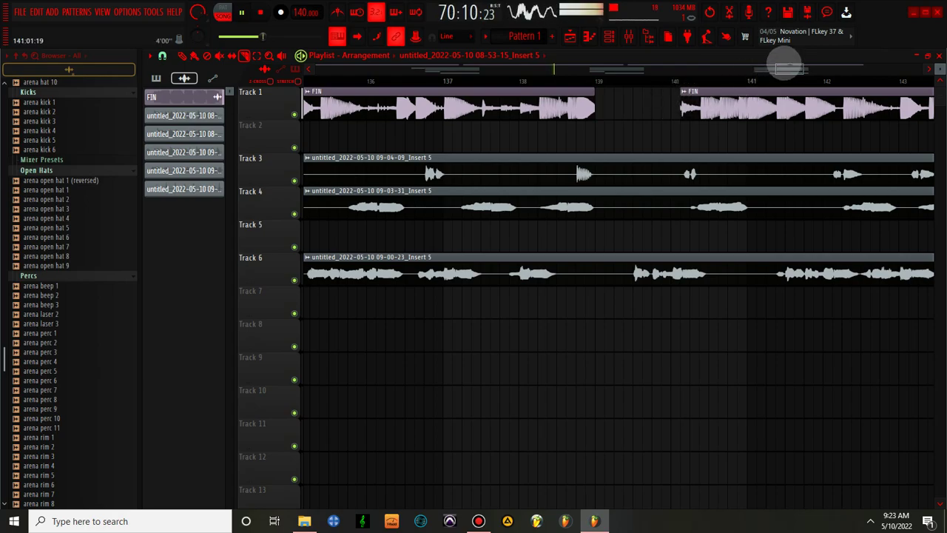
left_click_drag(788, 67, 866, 57)
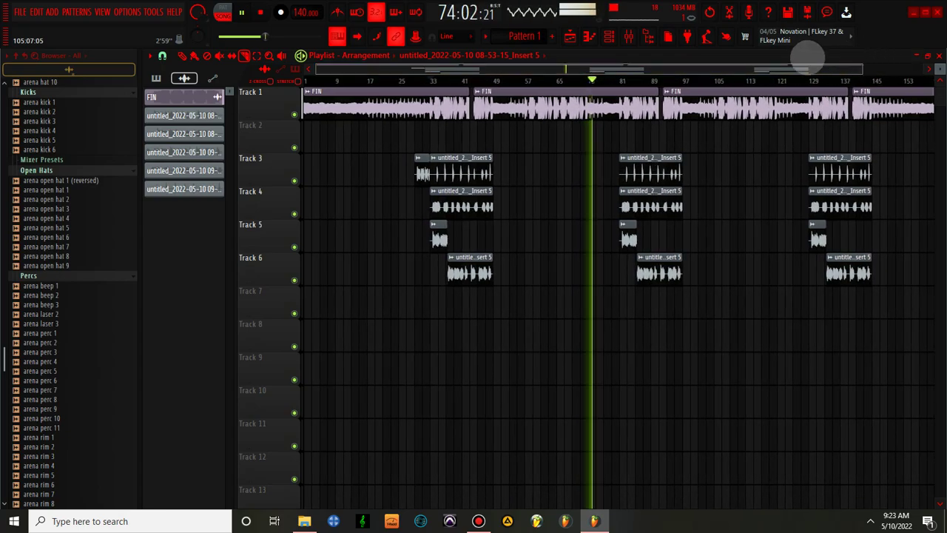
Load Maag EQ4 x64 into effect slot 7 of Insert 10, switch on its air band and add a little air gain
left_click(627, 37)
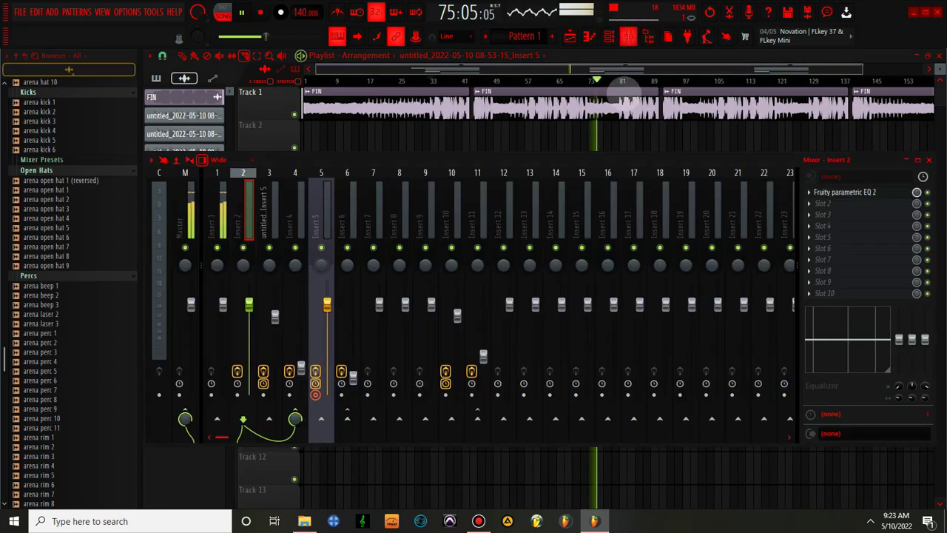
left_click(446, 177)
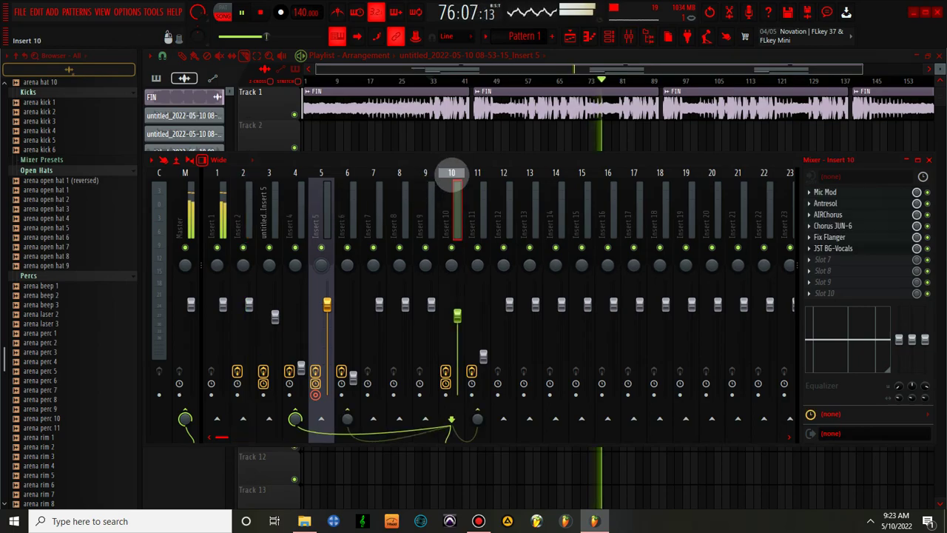
left_click(822, 261)
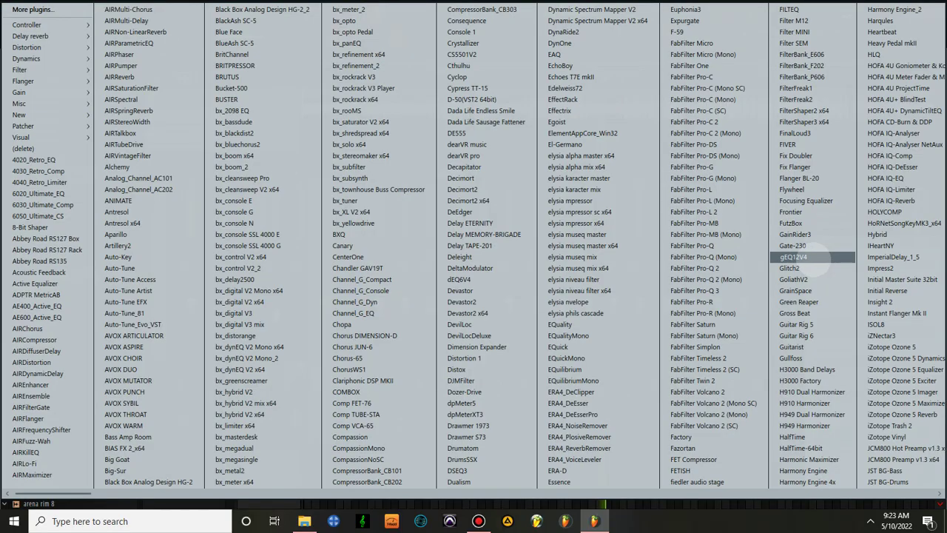
left_click(892, 448)
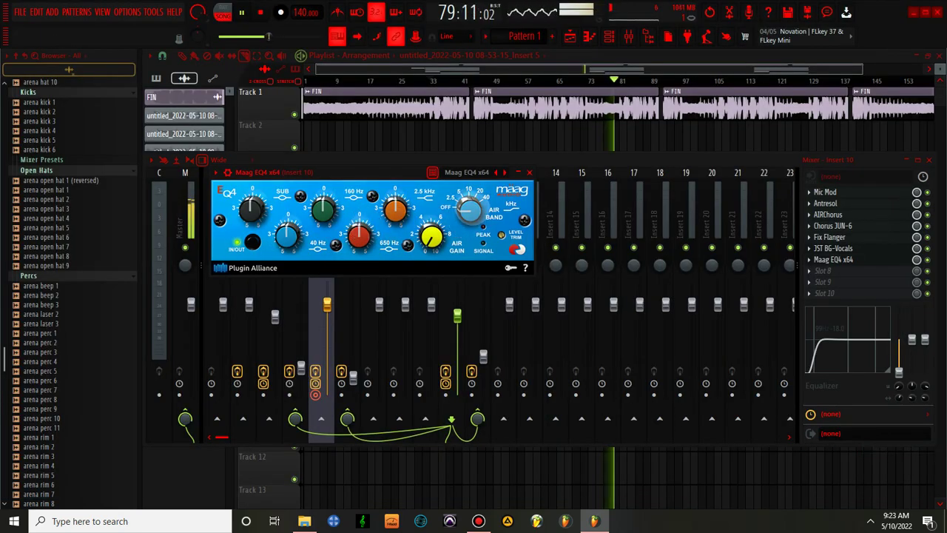
mouse_move(428, 231)
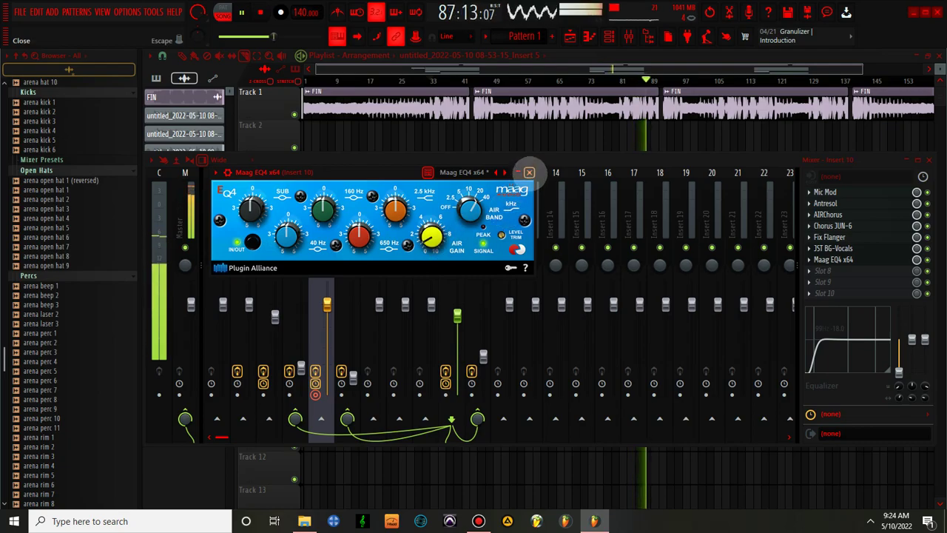
left_click(529, 172)
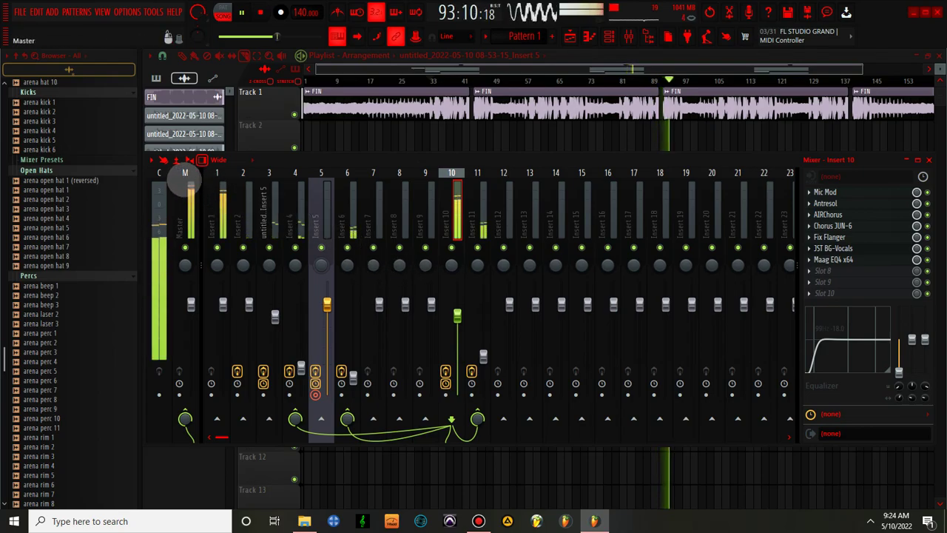
Load The Glue into effect slot 1 of the Master track and apply its "Mastering - the glue" preset
left_click(185, 178)
left_click(824, 192)
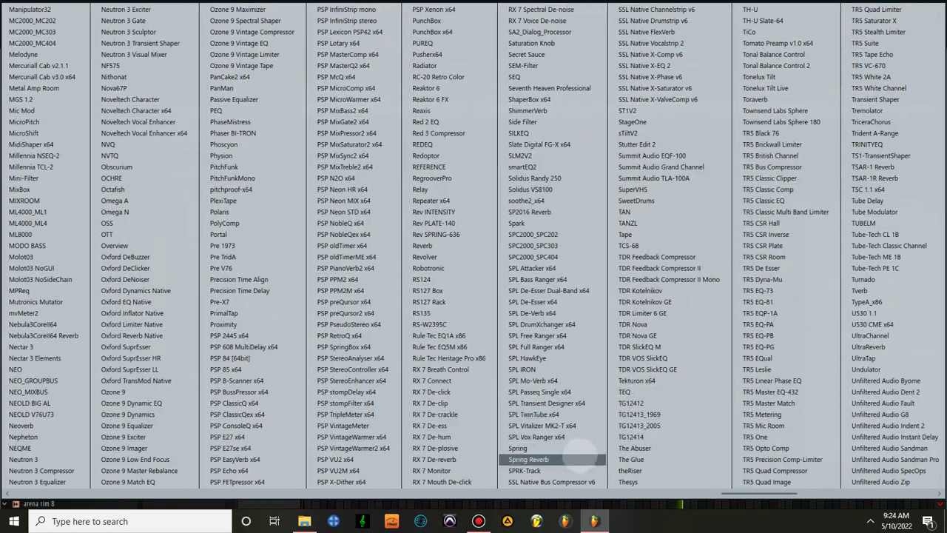
left_click(635, 459)
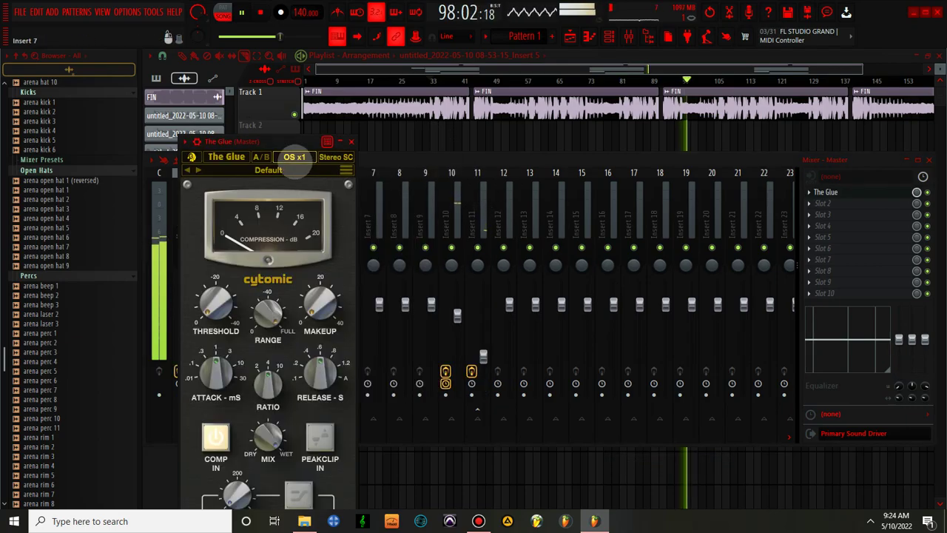
left_click(296, 170)
mouse_move(325, 184)
mouse_move(462, 328)
left_click(552, 316)
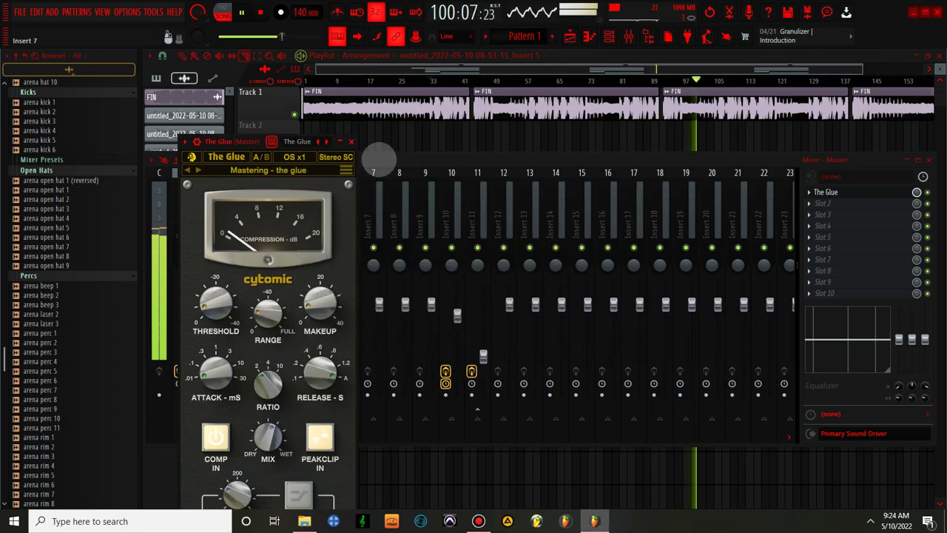
left_click(351, 142)
Adjust the playlist snap and play the song from about bar 28, just before the first hook vocals
key("F9")
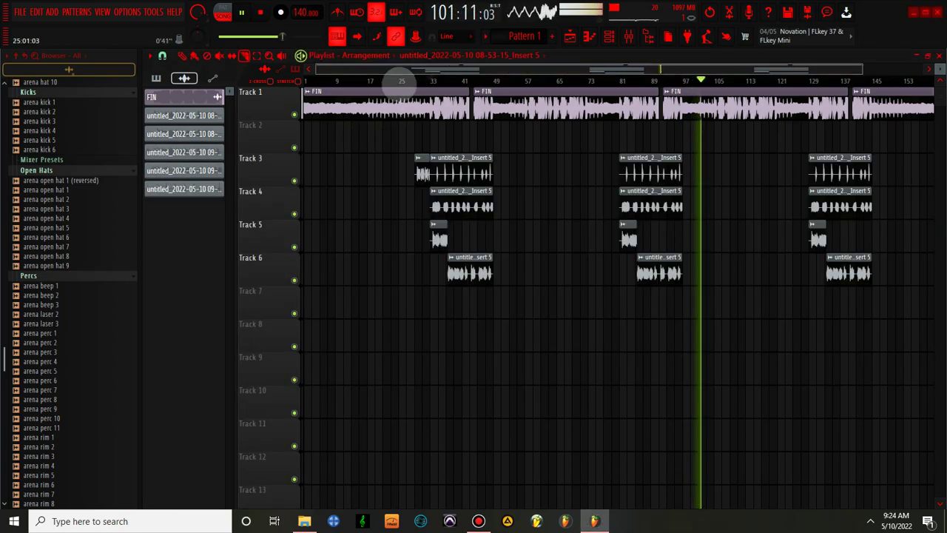
left_click(411, 80)
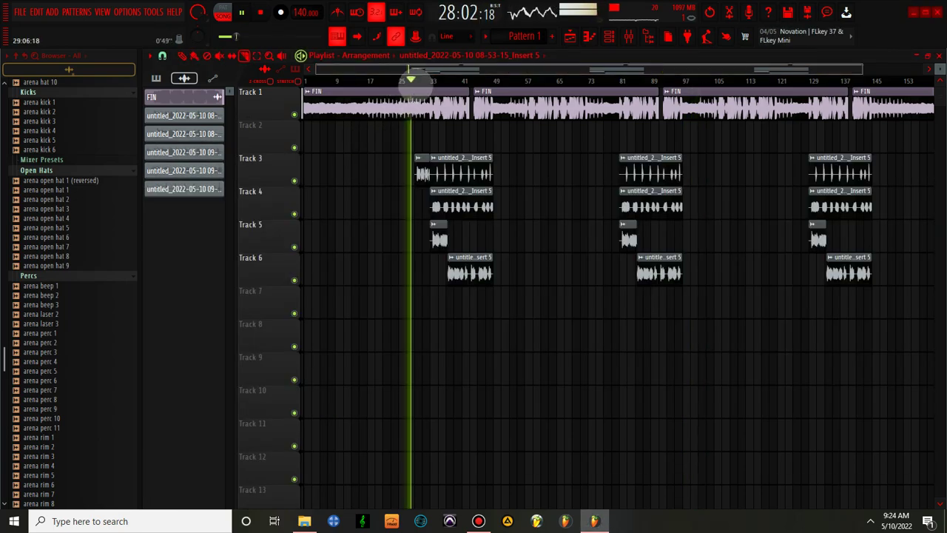
left_click(162, 56)
left_click(172, 236)
left_click(412, 80)
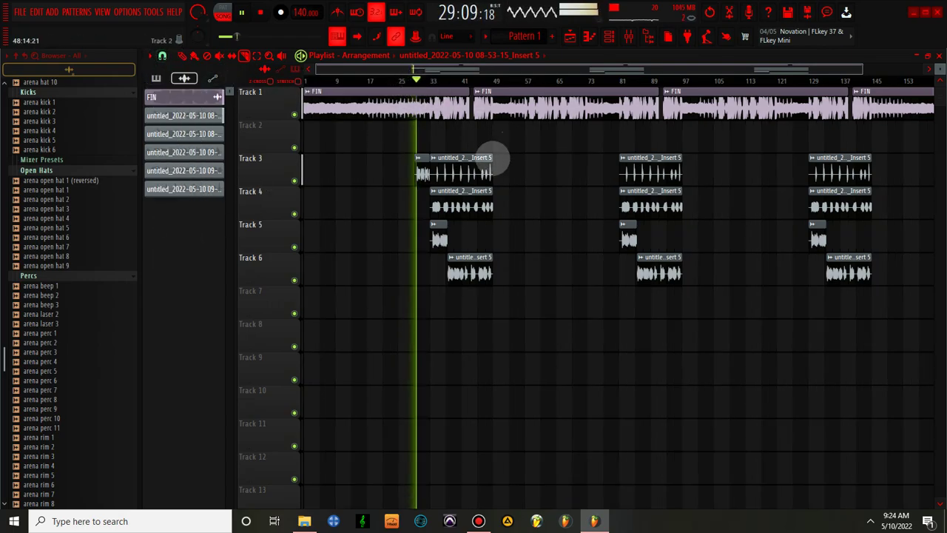
Reopen Maag EQ4 on Insert 10 and set its Air Gain to 1.0
left_click(628, 36)
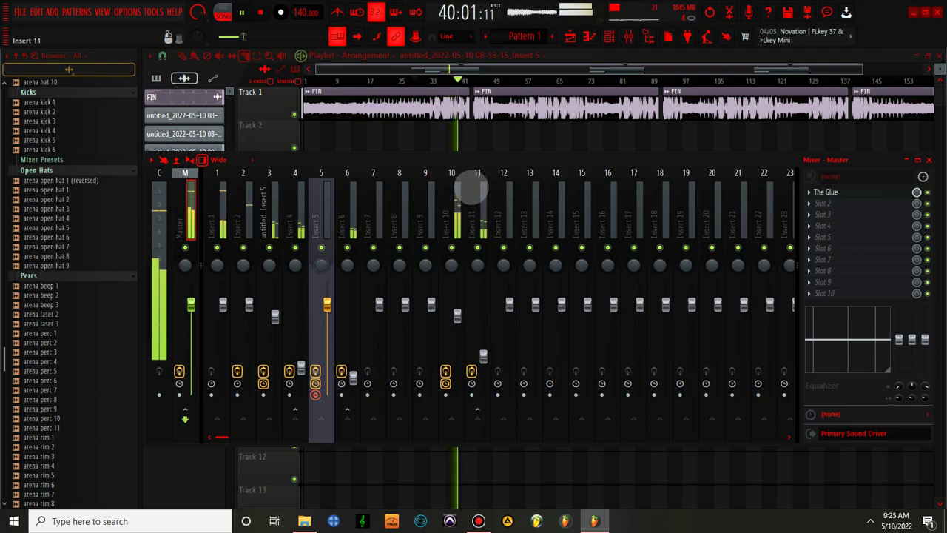
left_click(481, 188)
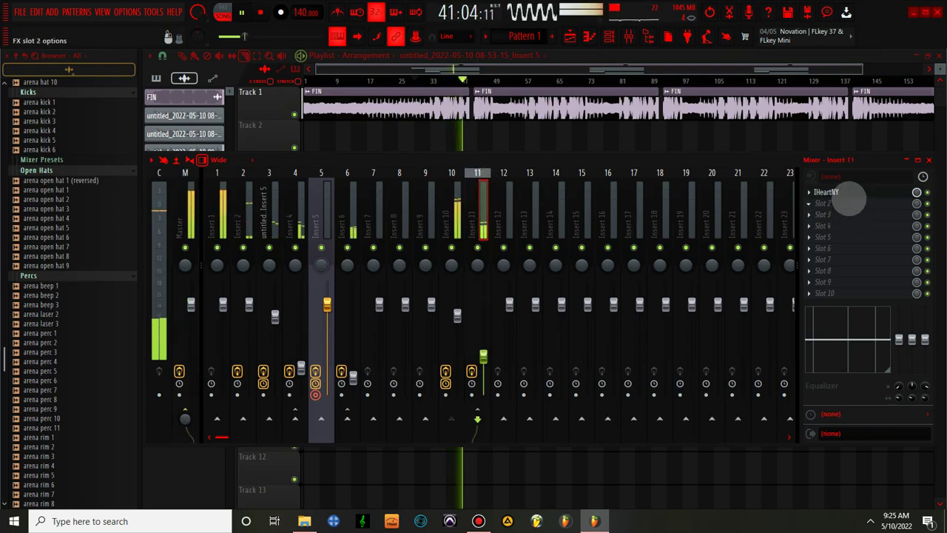
left_click(452, 181)
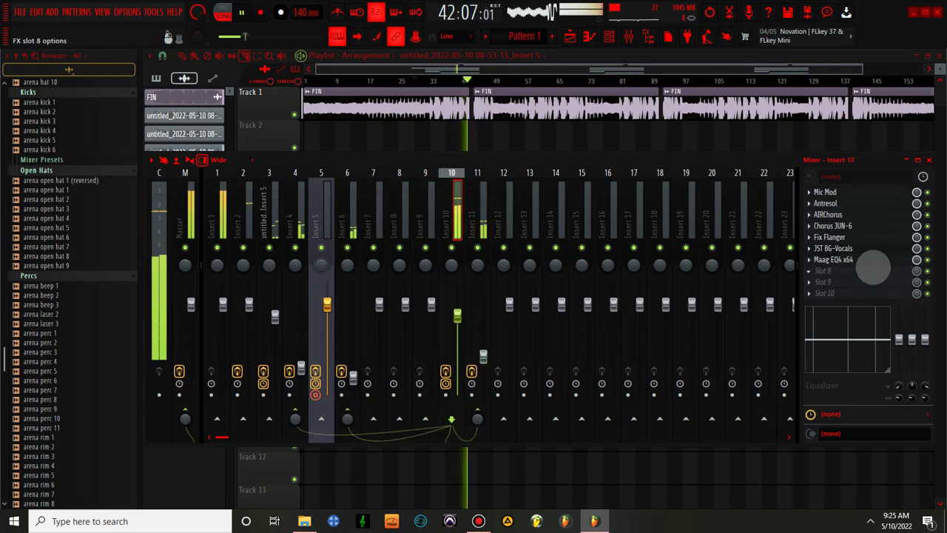
left_click(858, 261)
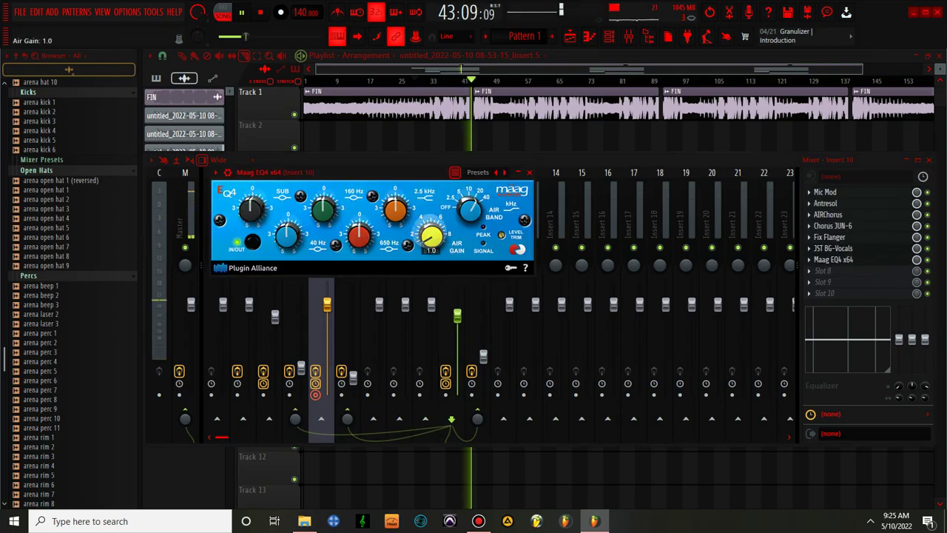
Raise the Air Gain of Maag EQ4 on Insert 10 slightly further
left_click_drag(431, 235, 431, 229)
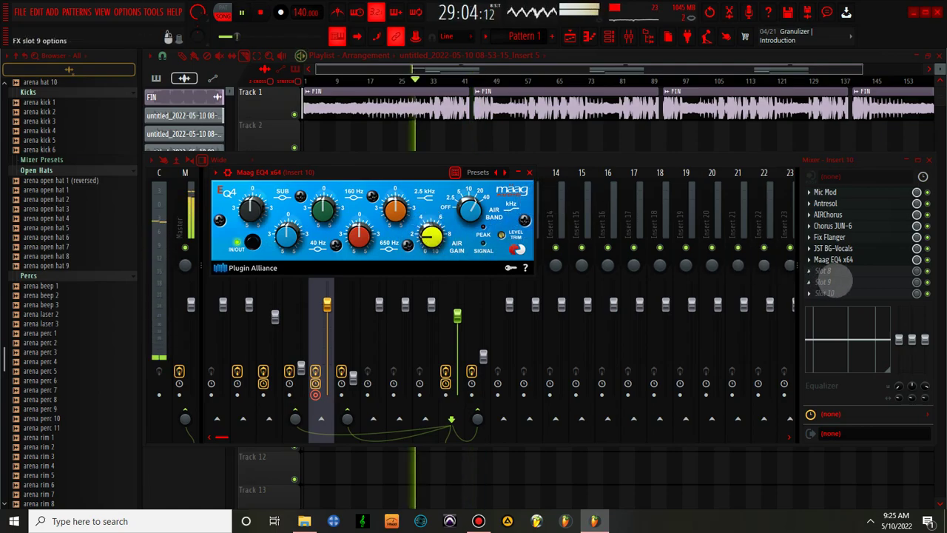
Load FabFilter Pro-DS into effect slot 8 of Insert 10 and apply its Male Split Band preset
left_click(844, 272)
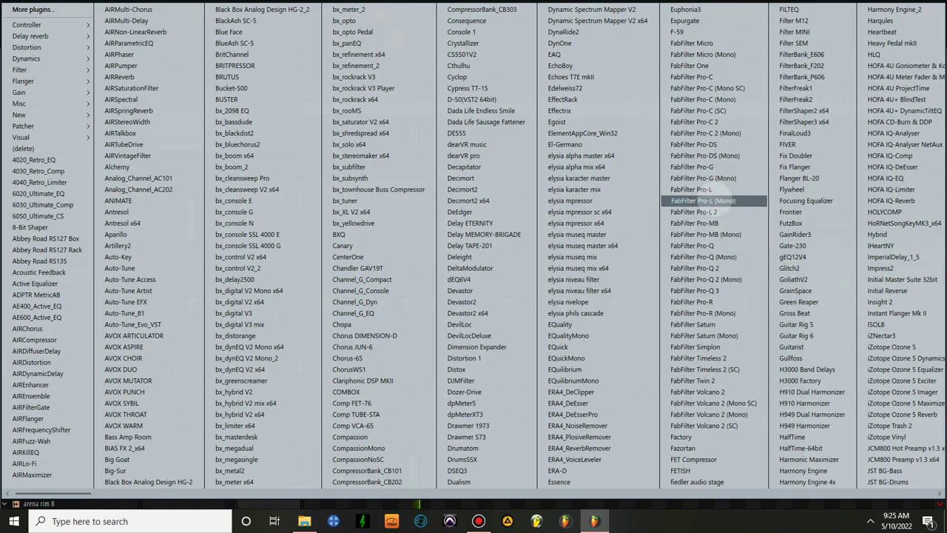
left_click(696, 144)
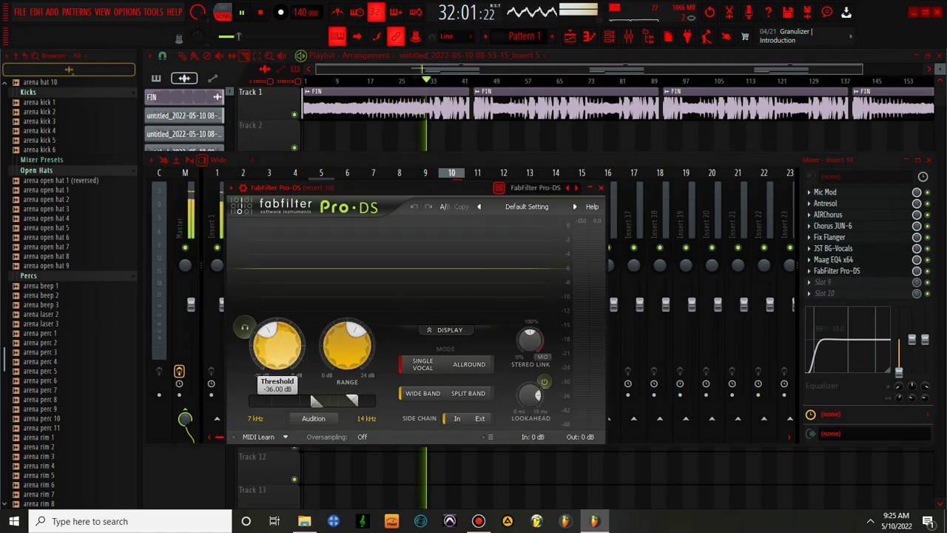
left_click(527, 207)
mouse_move(533, 233)
left_click(626, 286)
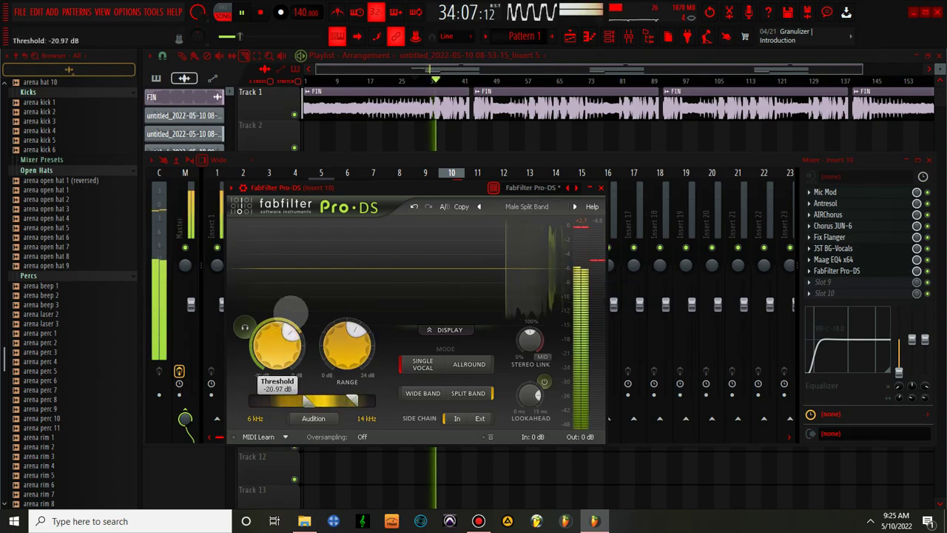
Raise the Pro-DS threshold, close the plugin and move it above Maag EQ4 in Insert 10's effect chain
mouse_move(277, 344)
left_mouse_down()
mouse_move(277, 364)
mouse_move(277, 351)
left_mouse_up()
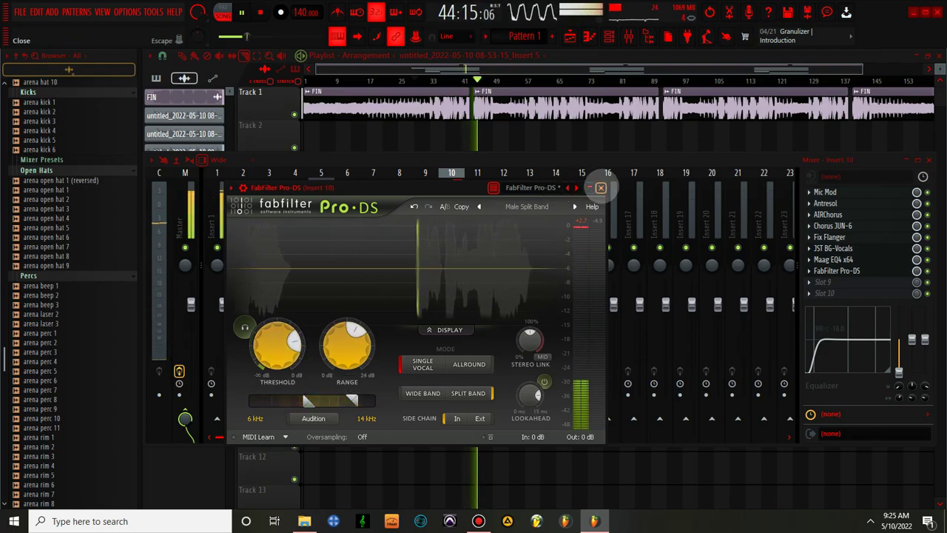
left_click(601, 188)
left_click_drag(837, 270, 862, 259)
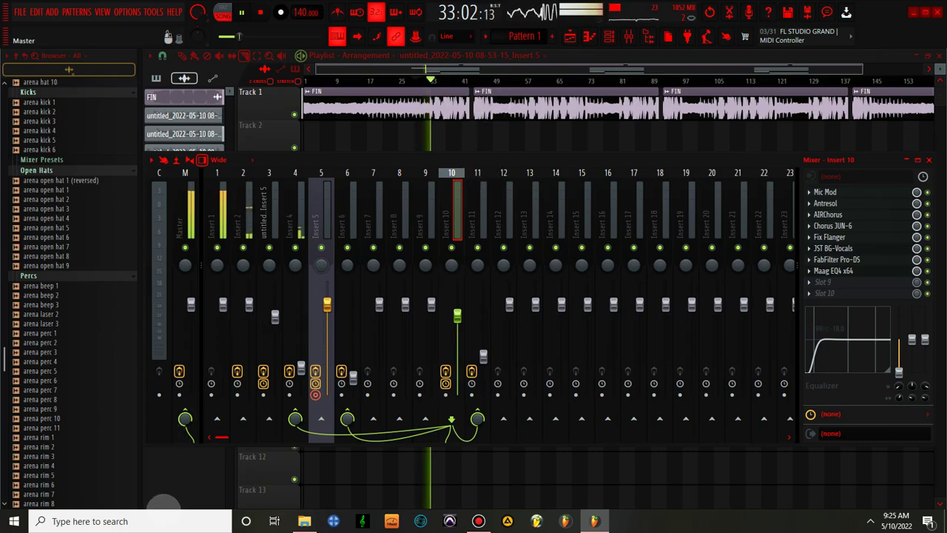
Open Notepad, write "THANKS 4 WATCHING" and magnify the text to 500%
left_click(159, 521)
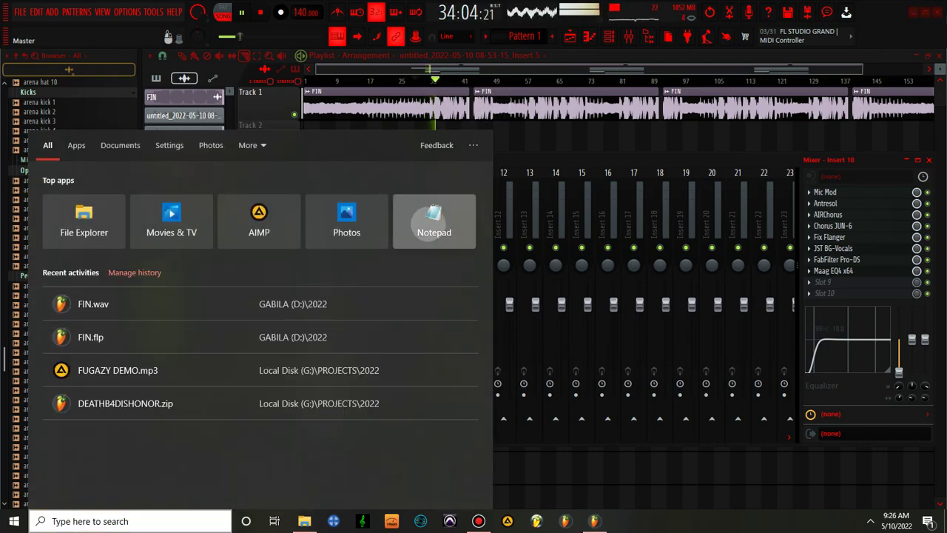
left_click(433, 222)
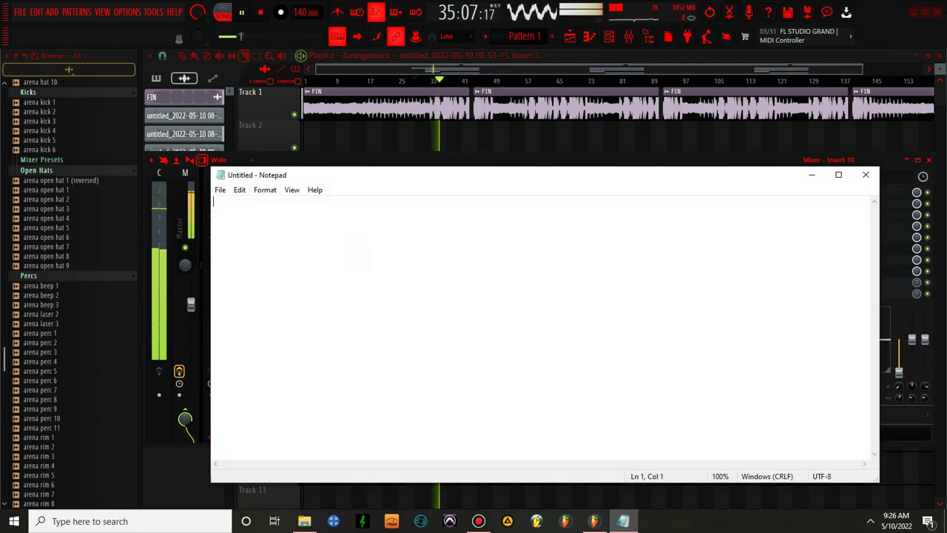
type("THANKS 4 WATCHING")
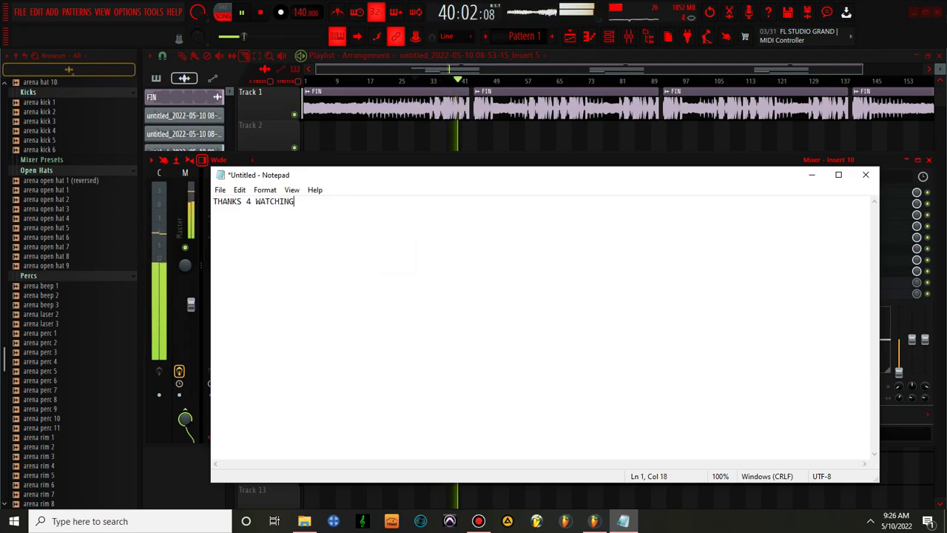
scroll(544, 326, "up", 20)
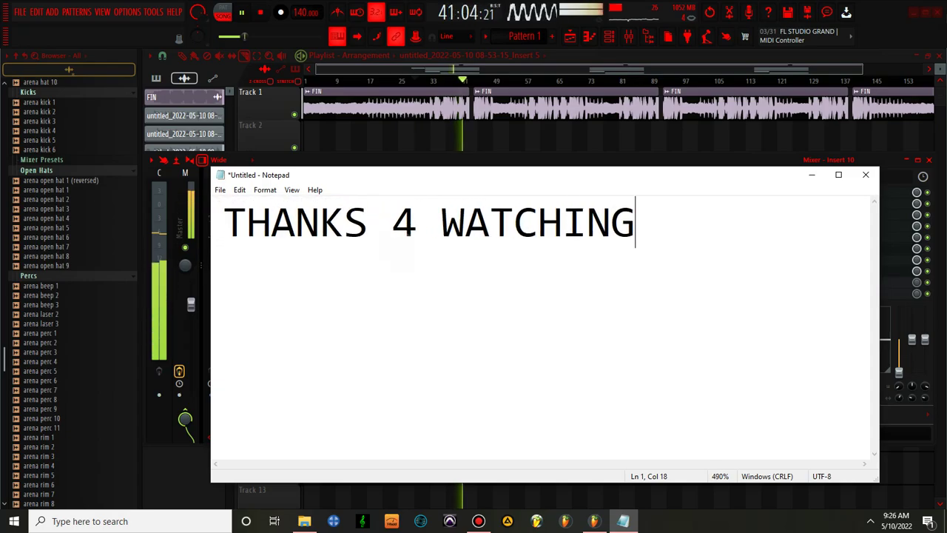
Leave a blank line below the thanks and write the reminder "DONT 4GET 2 LIKE, COMME"
type("ONT 4")
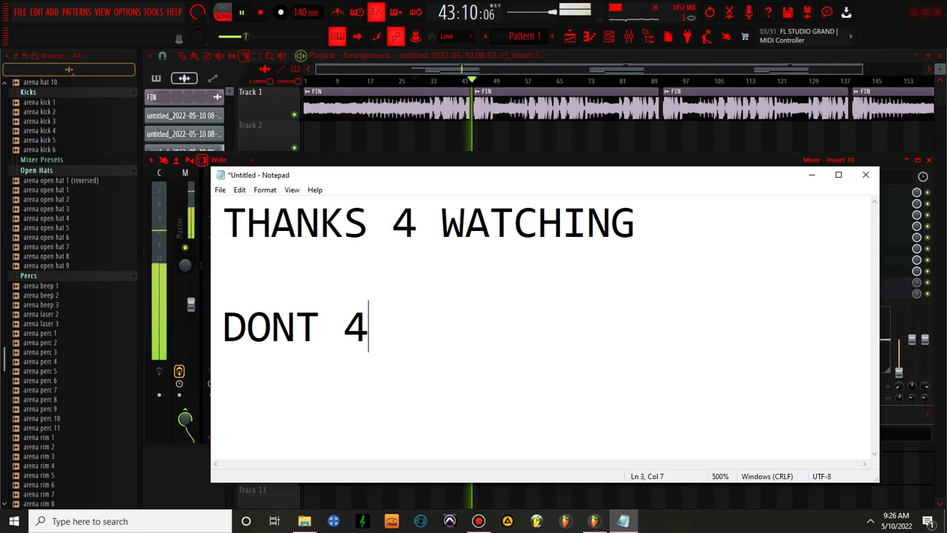
type("GET 2 LIO")
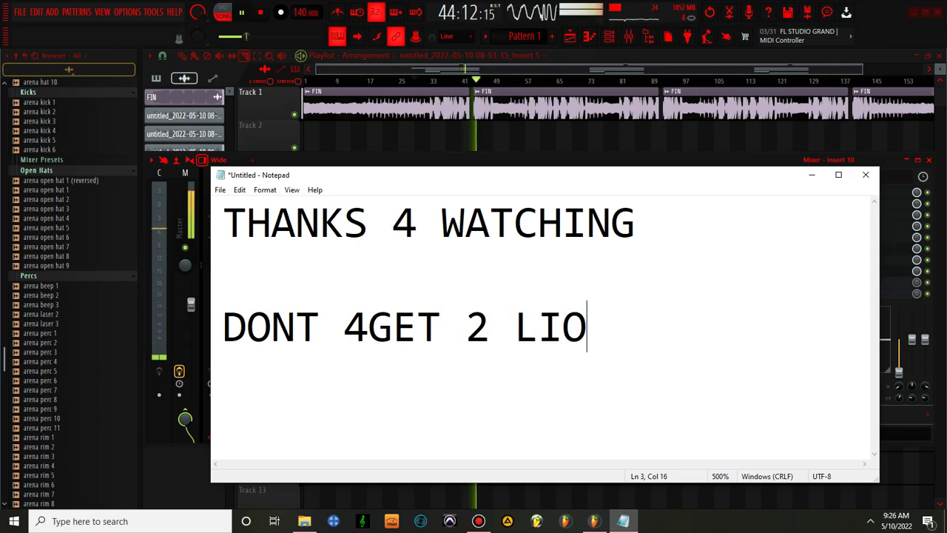
key("BackSpace")
key("BackSpace")
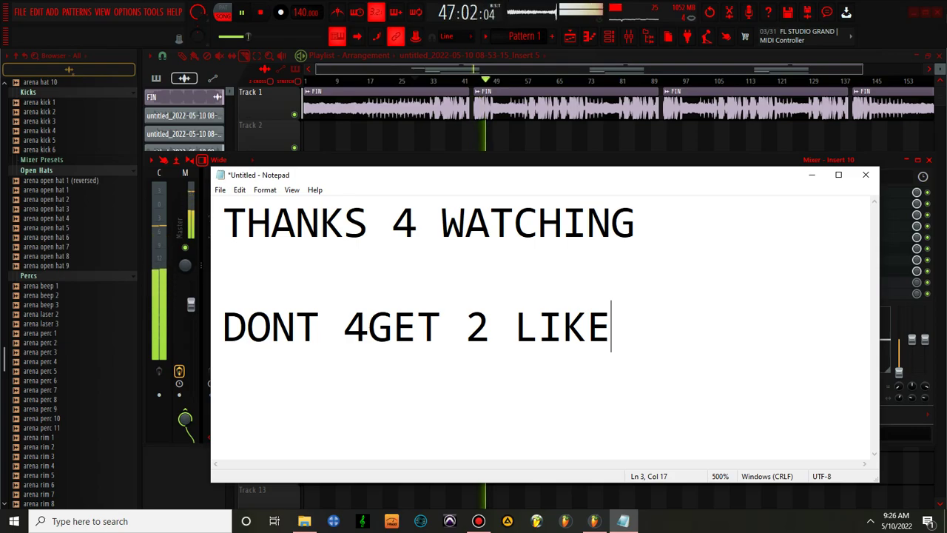
type("COMME")
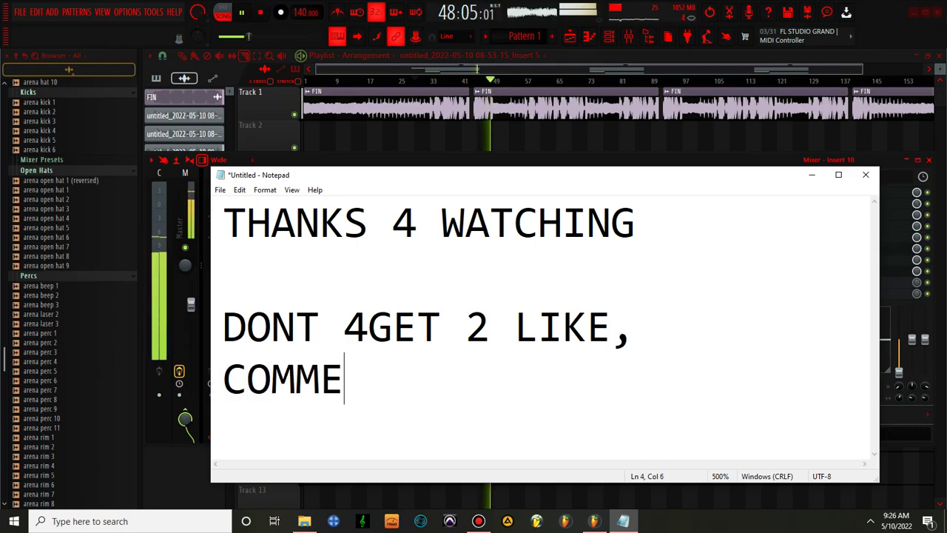